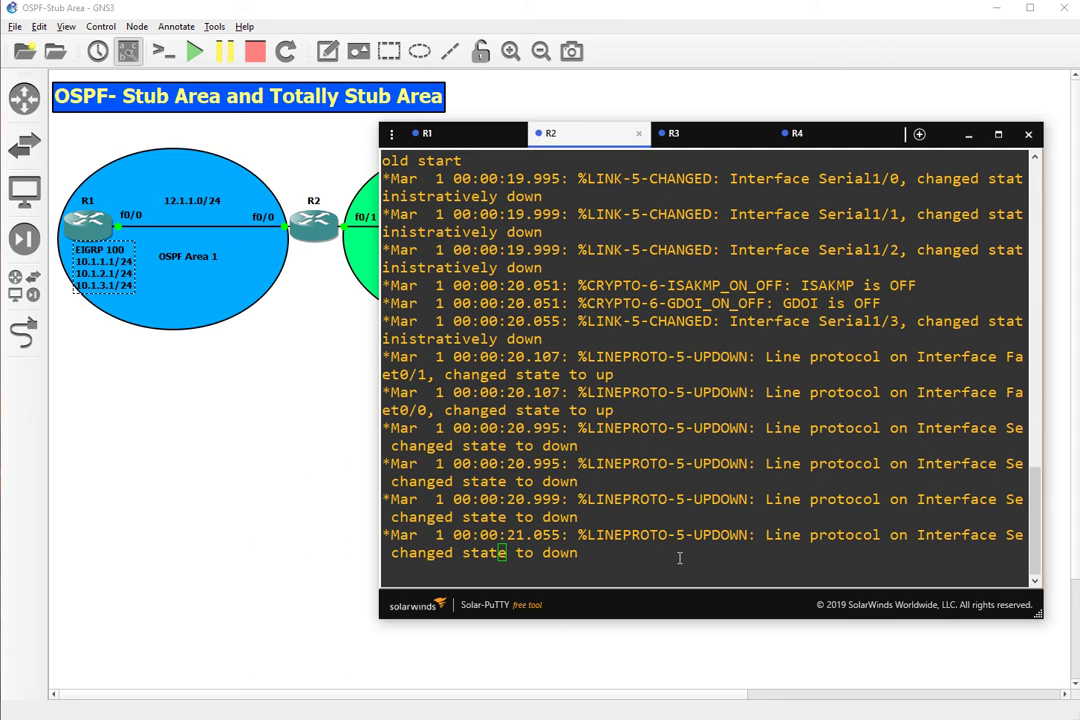
Step: Show the brief IP interface summary on R2, excluding unassigned interfaces
key(Return)
key(Return)
key(Return)
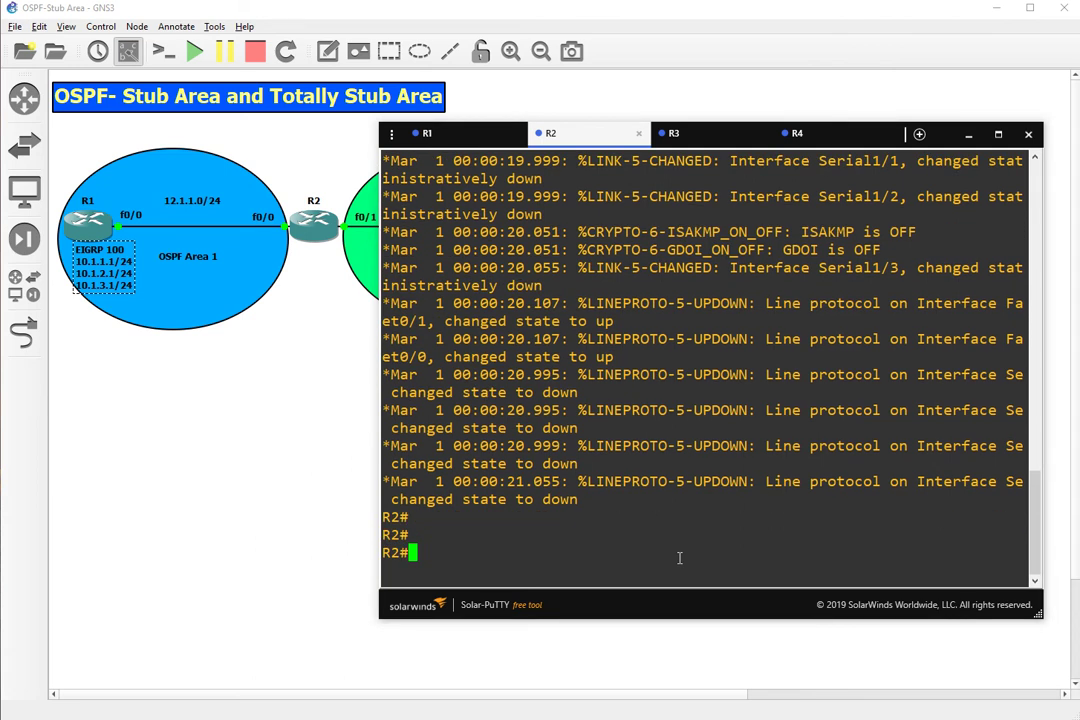
text(sh ip int b)
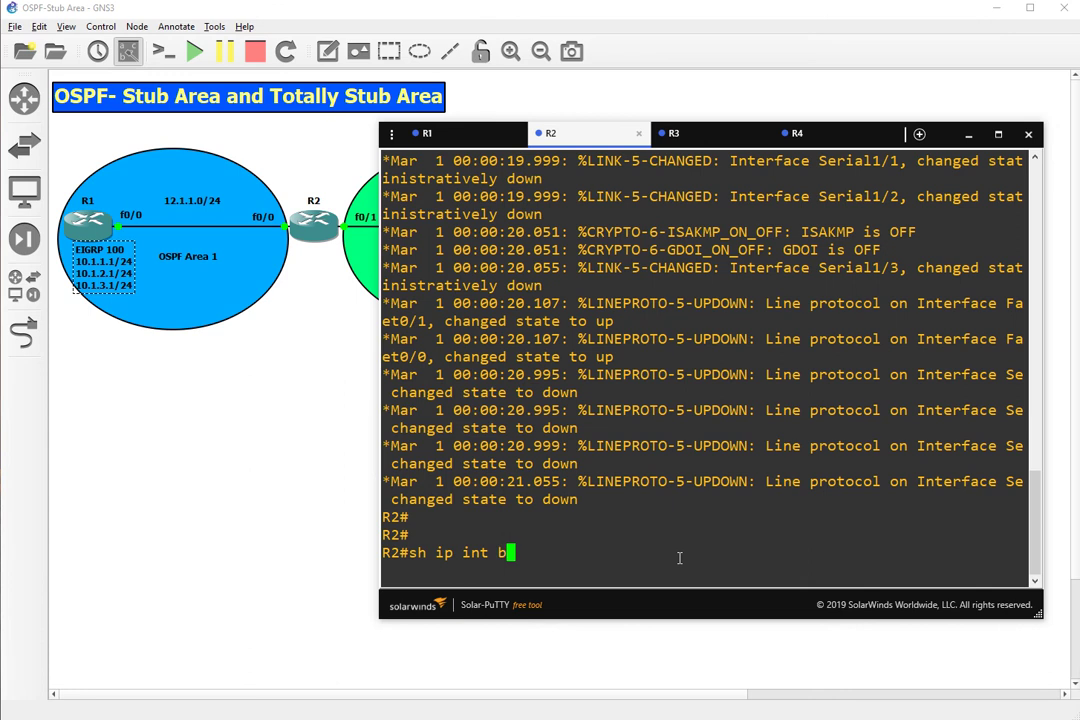
text(r | ex unas)
key(Return)
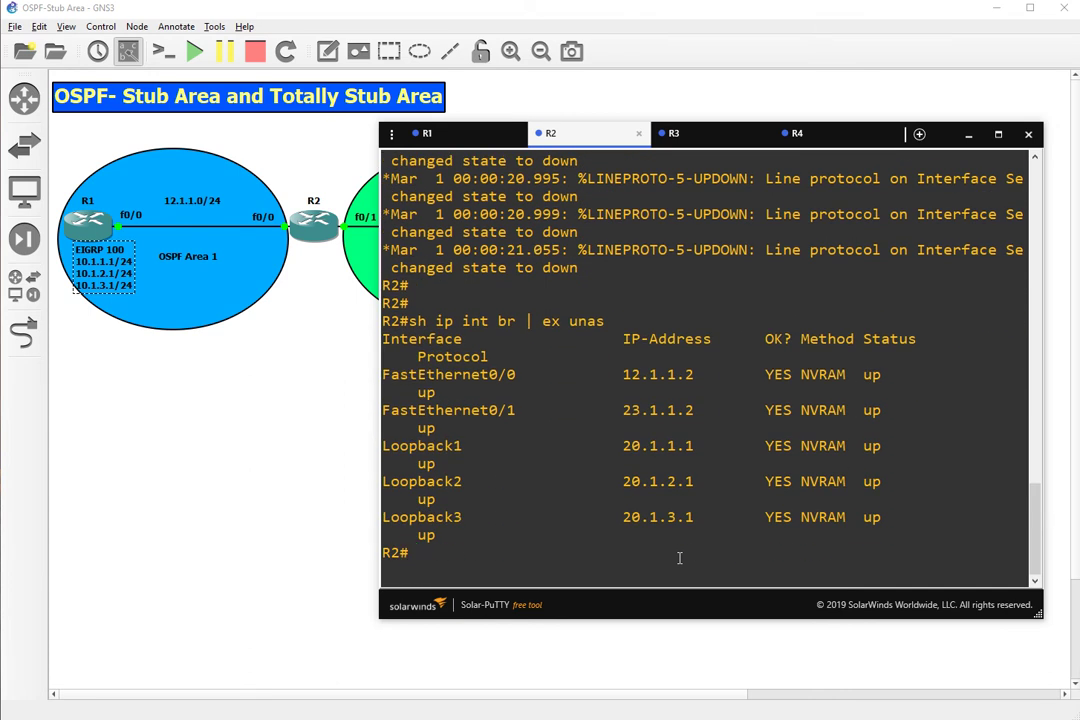
Step: On R3, show the brief IP interface summary without unassigned interfaces, then the IP routing protocols
drag(598, 133, 623, 221)
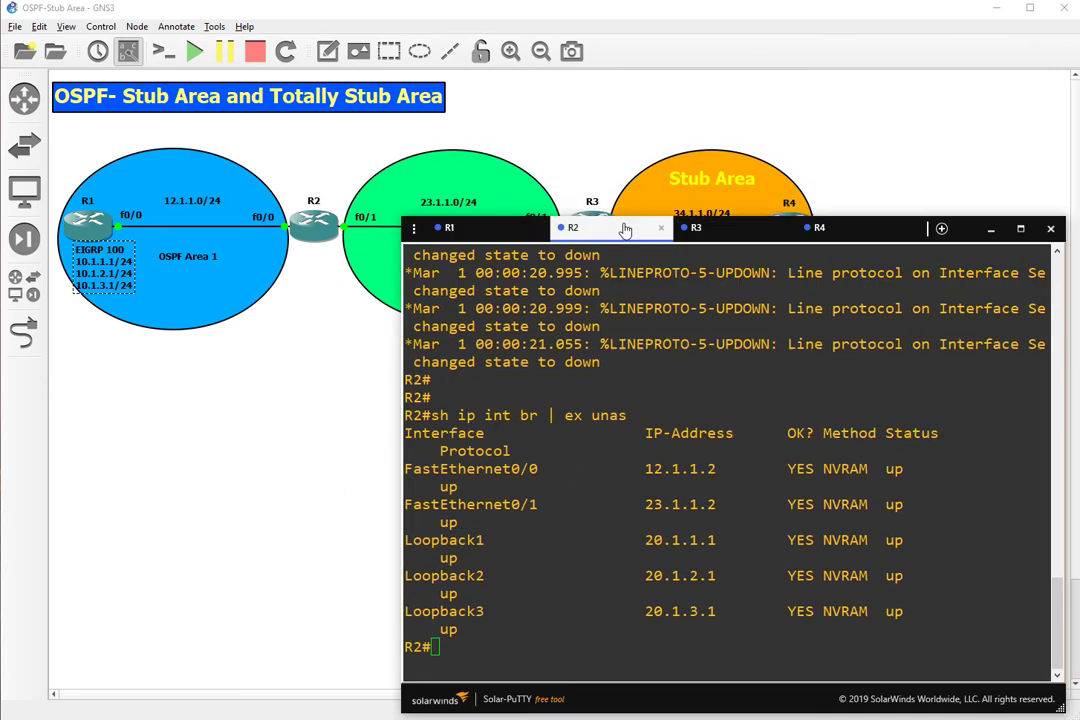
click(723, 230)
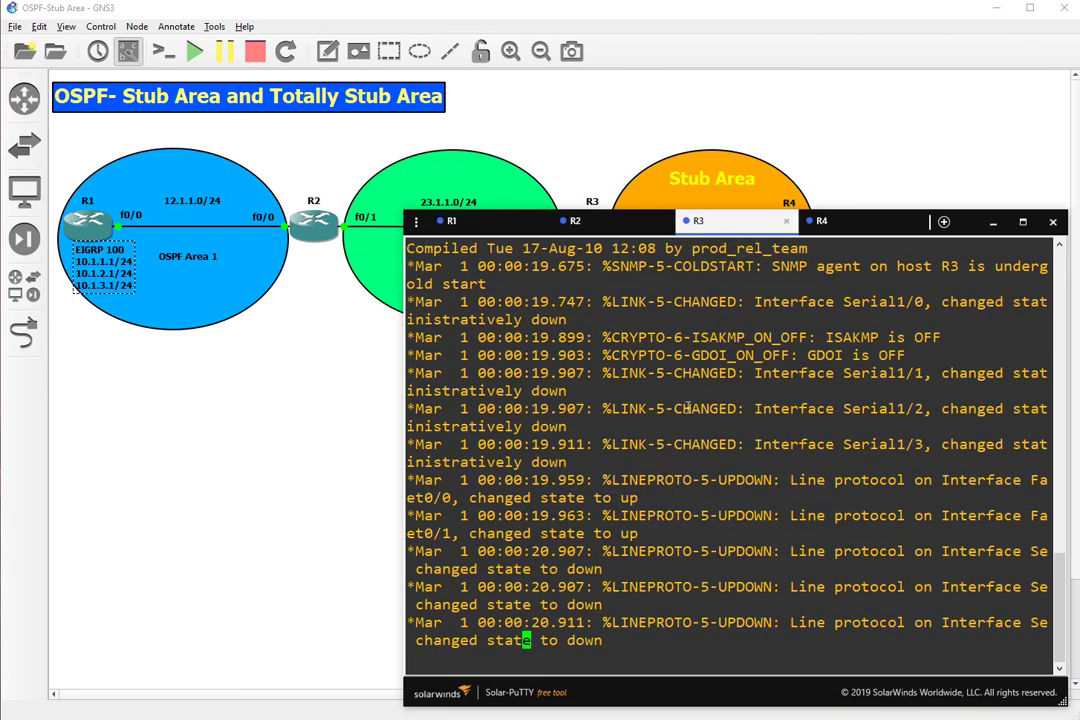
key(Return)
key(Return)
key(Return)
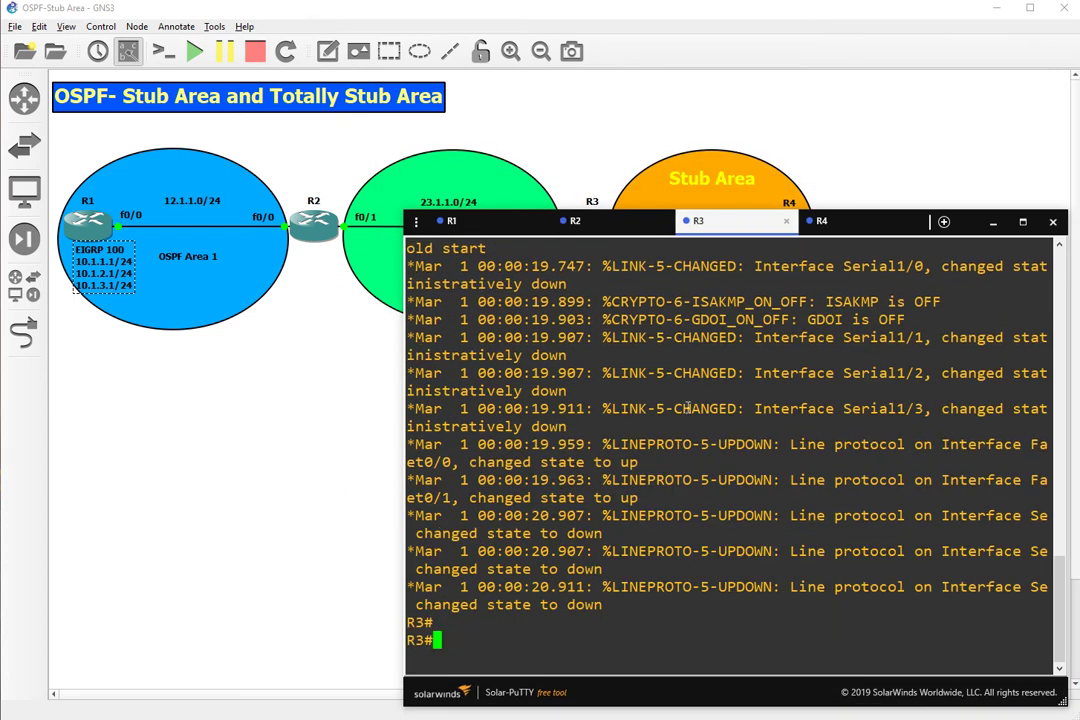
text(sh ip i)
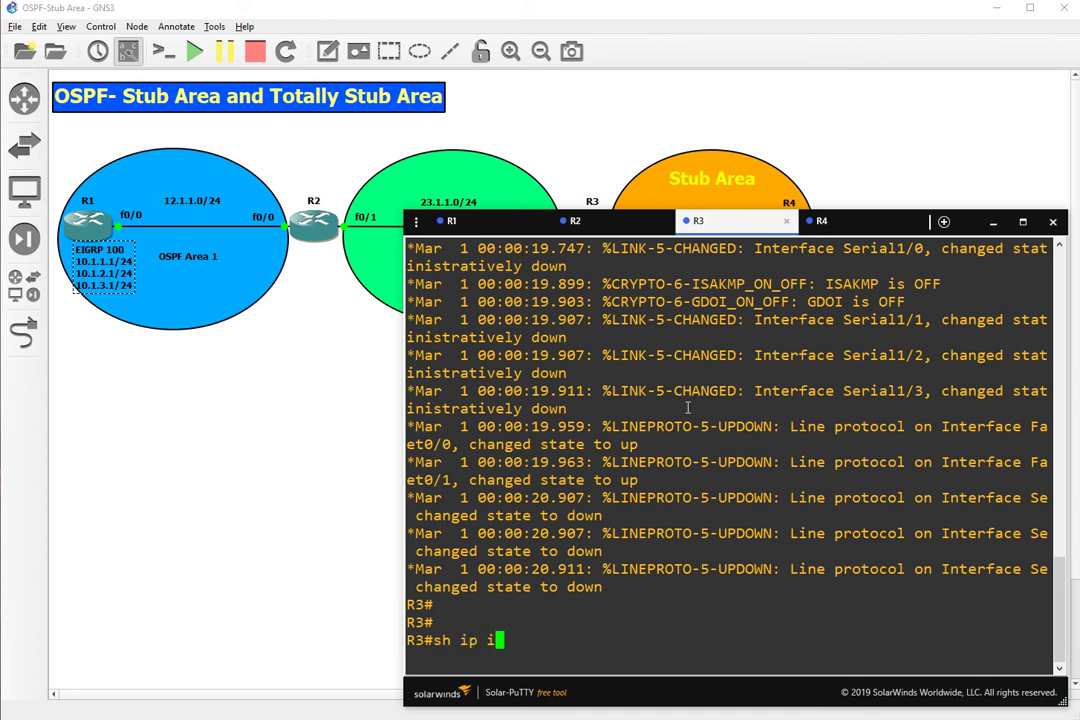
text(nt br | ex unass)
key(Return)
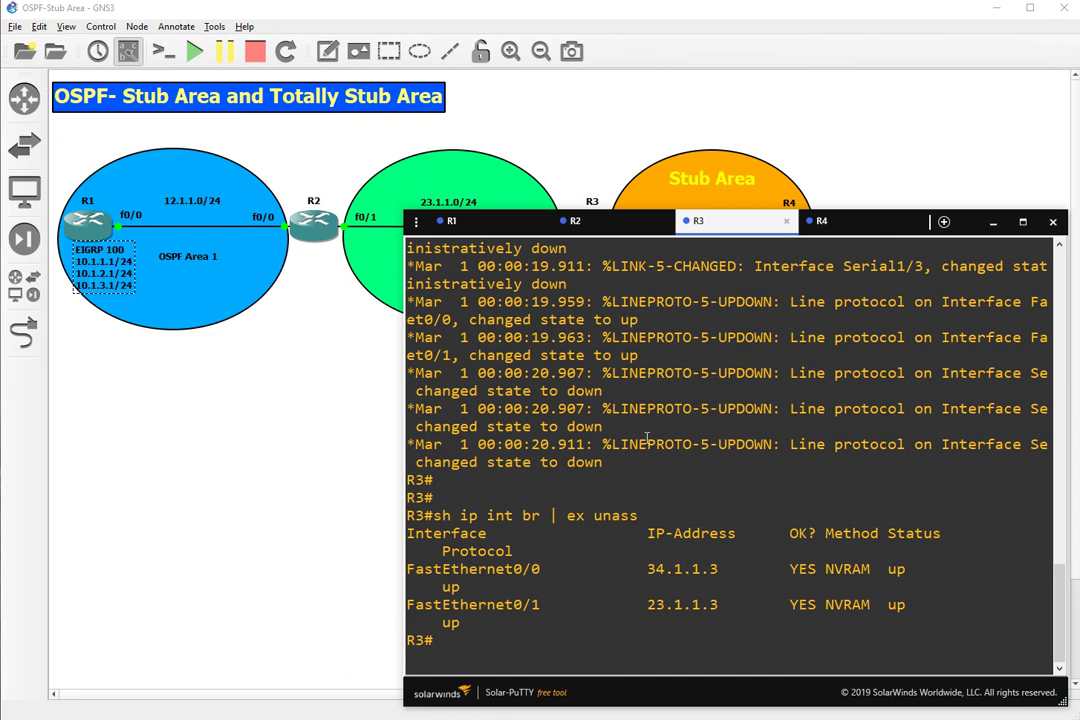
text(sh ip pro)
key(Return)
Step: Show the brief IP interface summary on R4, excluding unassigned interfaces
click(846, 224)
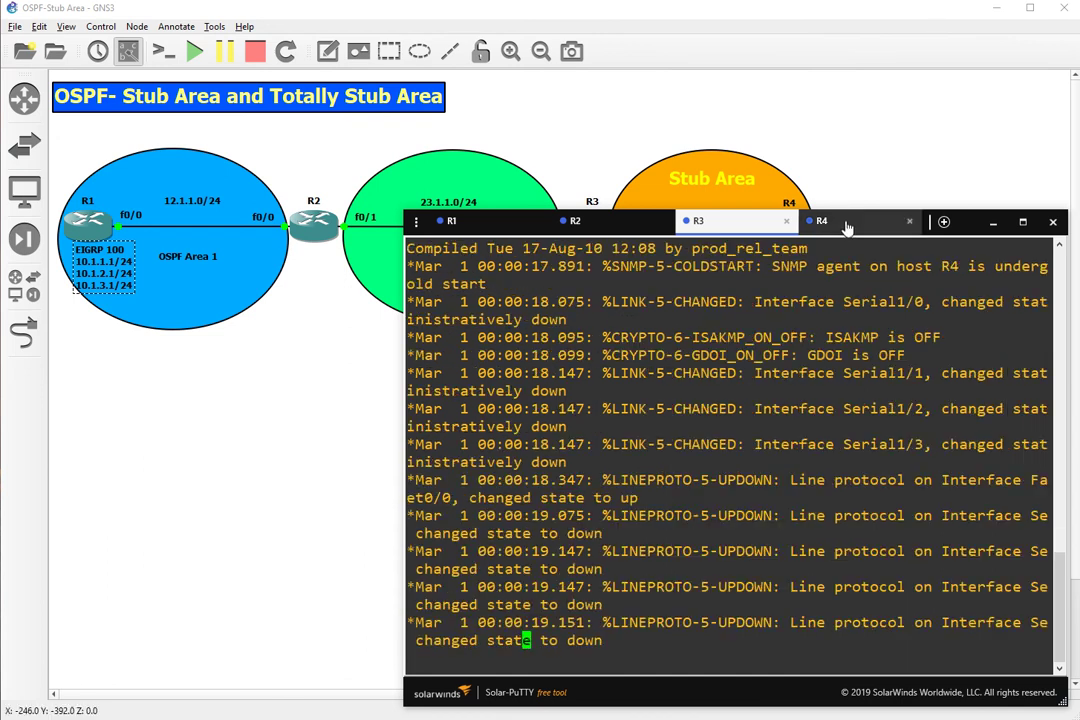
key(Return)
key(Return)
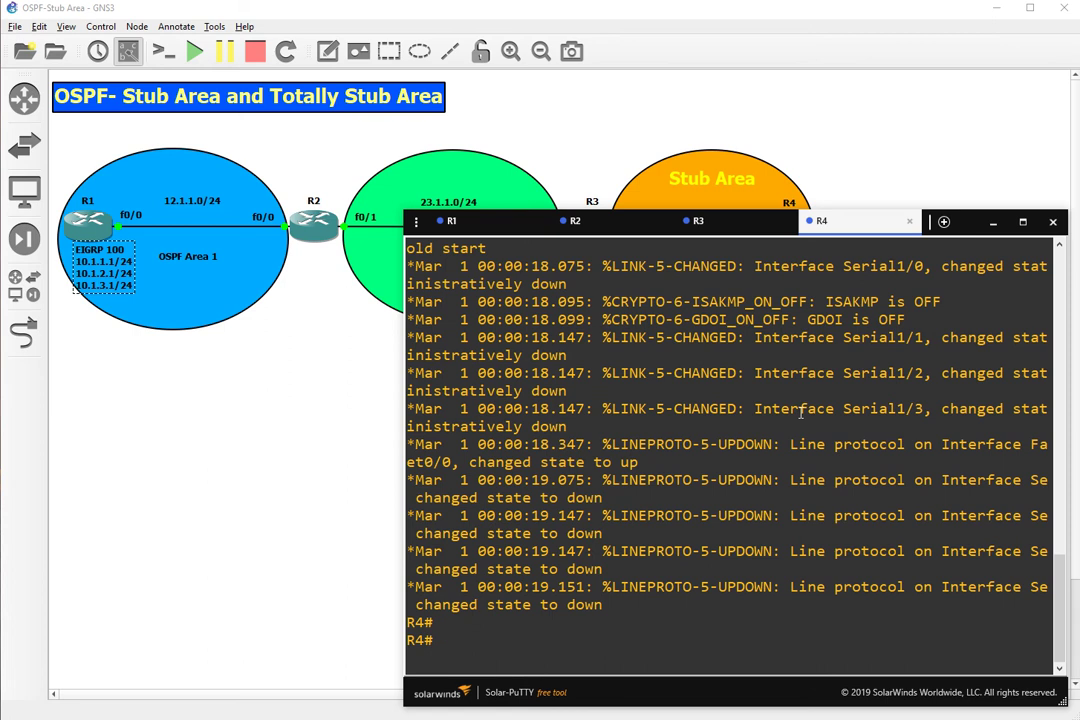
text(sh ip int br | ex unass)
key(Return)
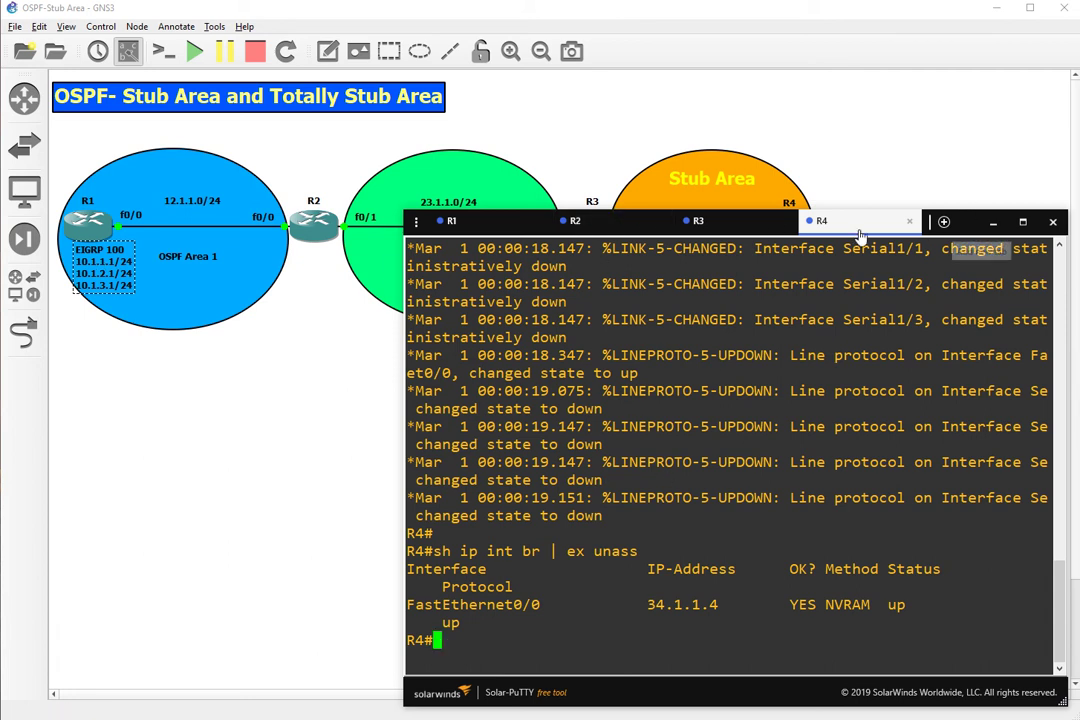
Step: Enter global configuration mode on R4 and start OSPF process 1
drag(838, 227, 861, 209)
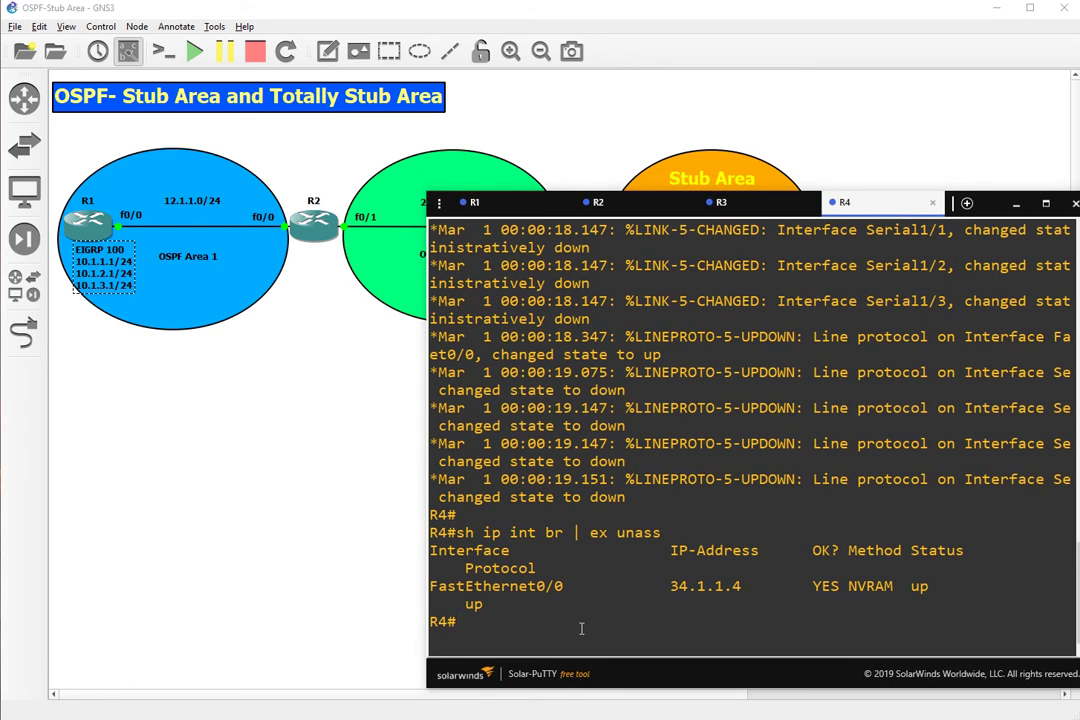
text(conf t)
key(Return)
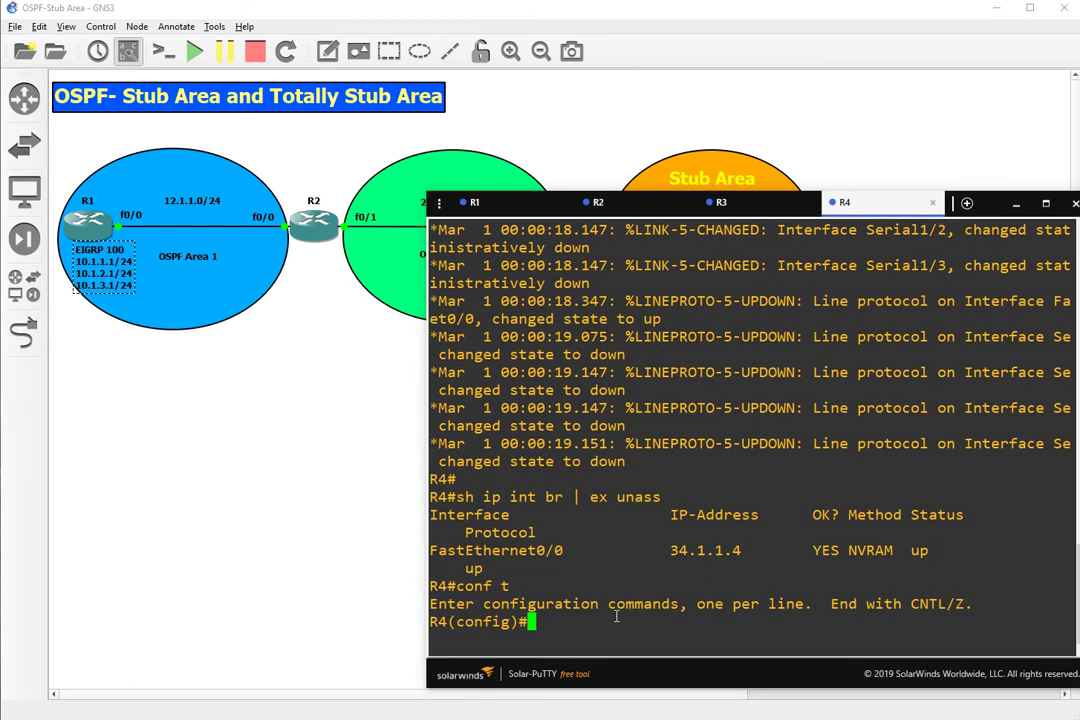
text(router ospf 1)
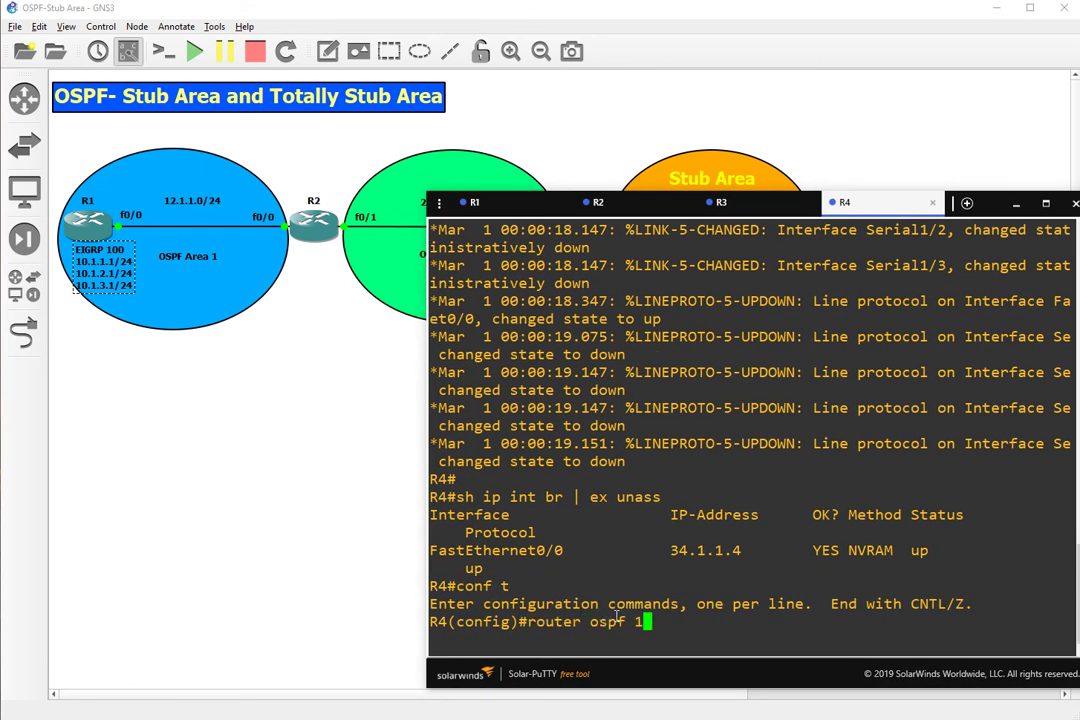
key(Return)
Step: Add network 12.1.1.0 with wildcard 0.0.0.255 in area 1 to R4's OSPF process
text(net )
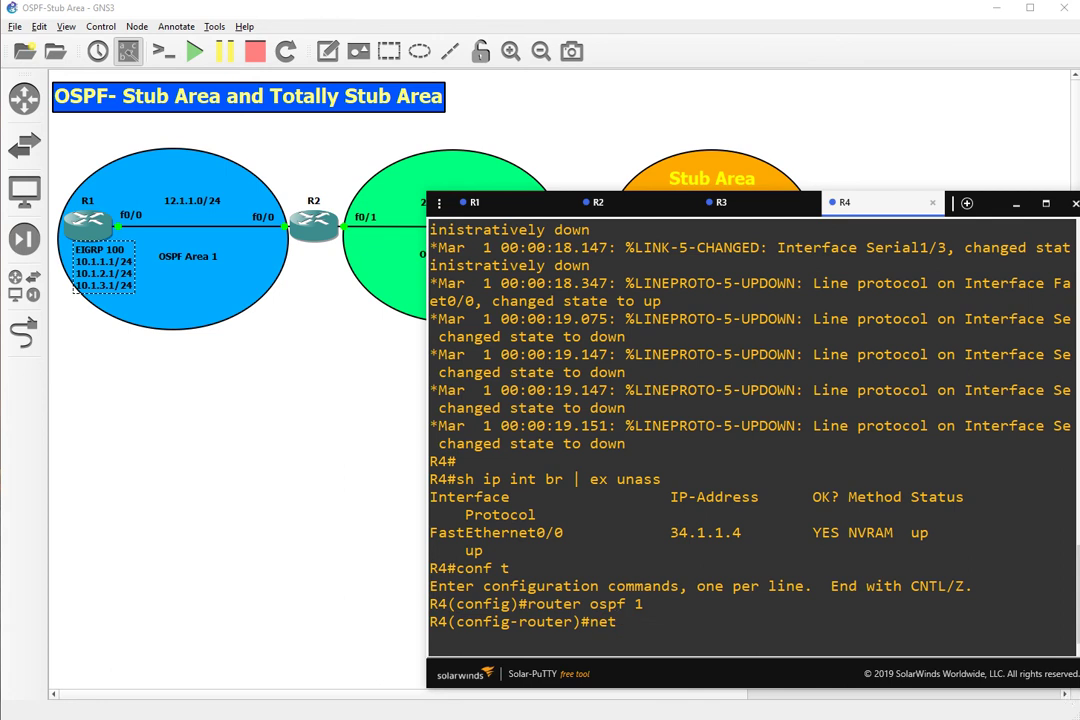
text(12.1.1.0 0.0.0.255 ar)
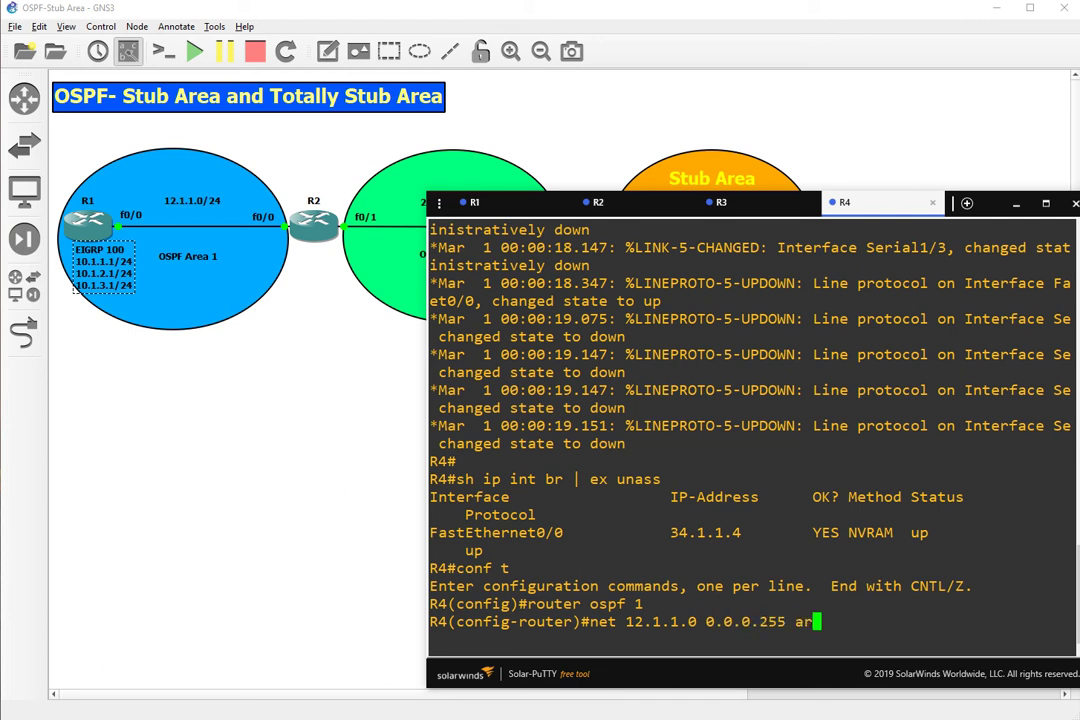
text(ea 1)
key(Return)
text(router)#route)
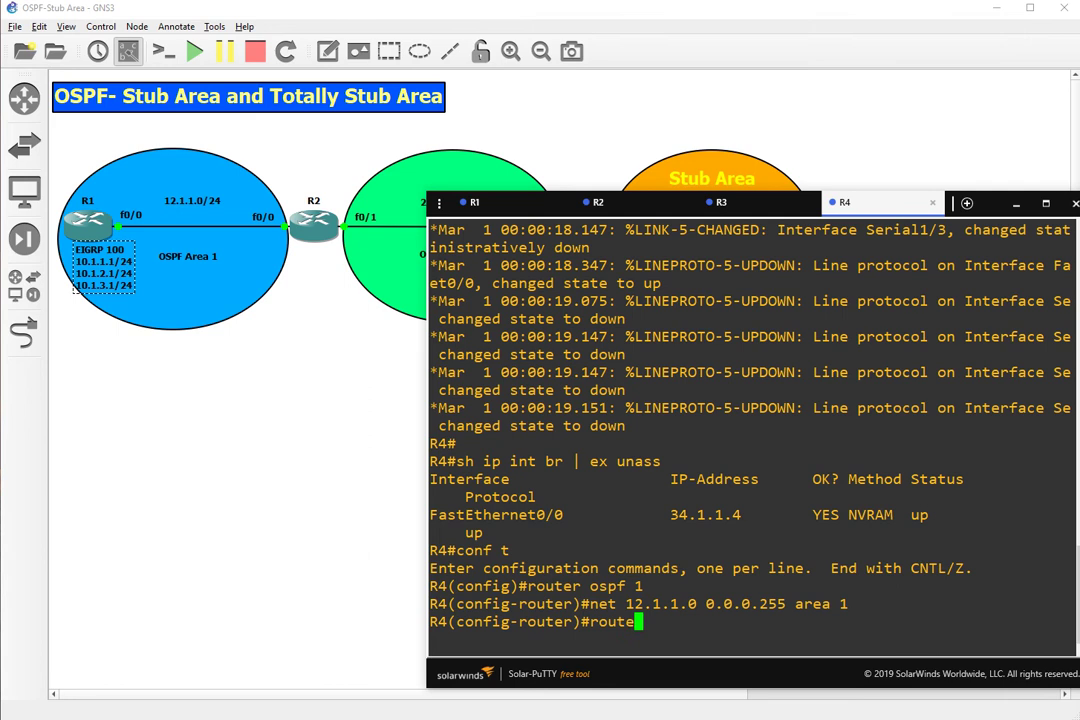
key(Tab)
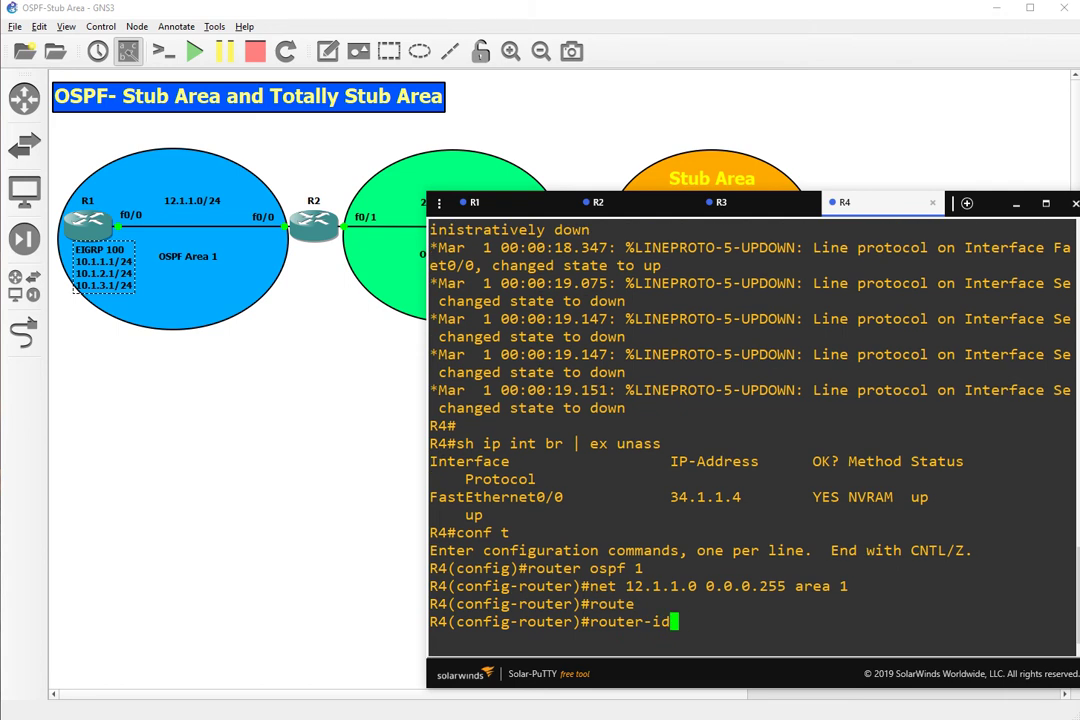
key(BackSpace)
key(BackSpace)
key(BackSpace)
key(BackSpace)
key(BackSpace)
key(BackSpace)
key(BackSpace)
key(BackSpace)
key(BackSpace)
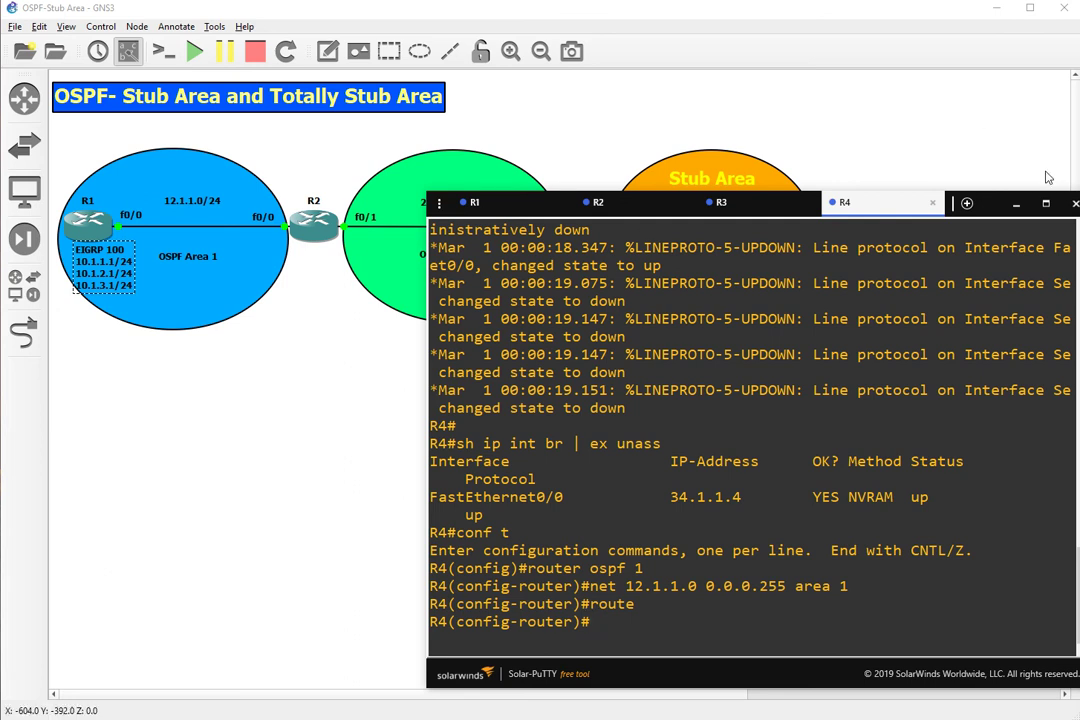
Step: Remove the 12.1.1.0 0.0.0.255 area 1 network statement from R4's OSPF process
drag(887, 203, 829, 192)
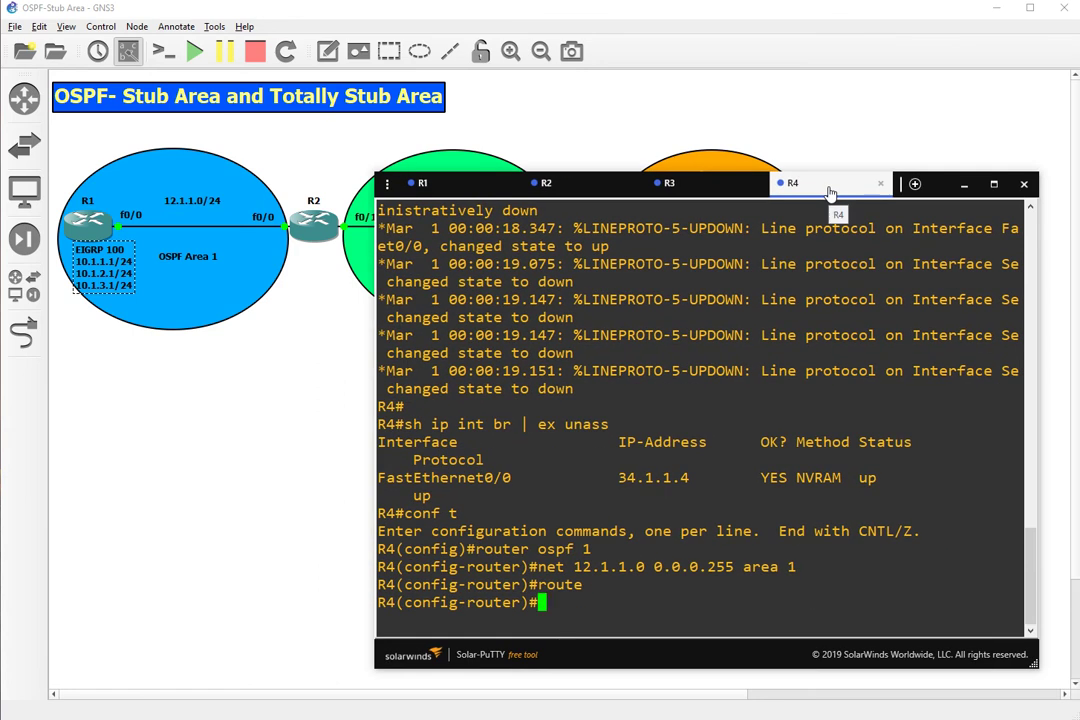
text(net 12.1.1.0 0.0.0.255 area 1)
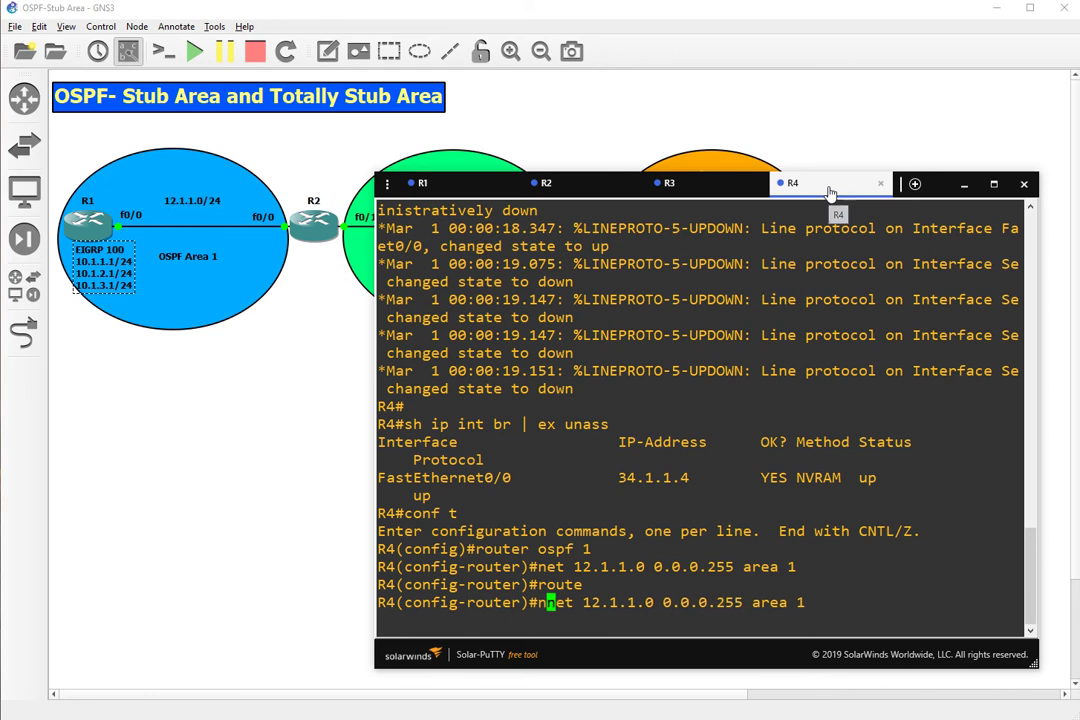
text(no)
key(Return)
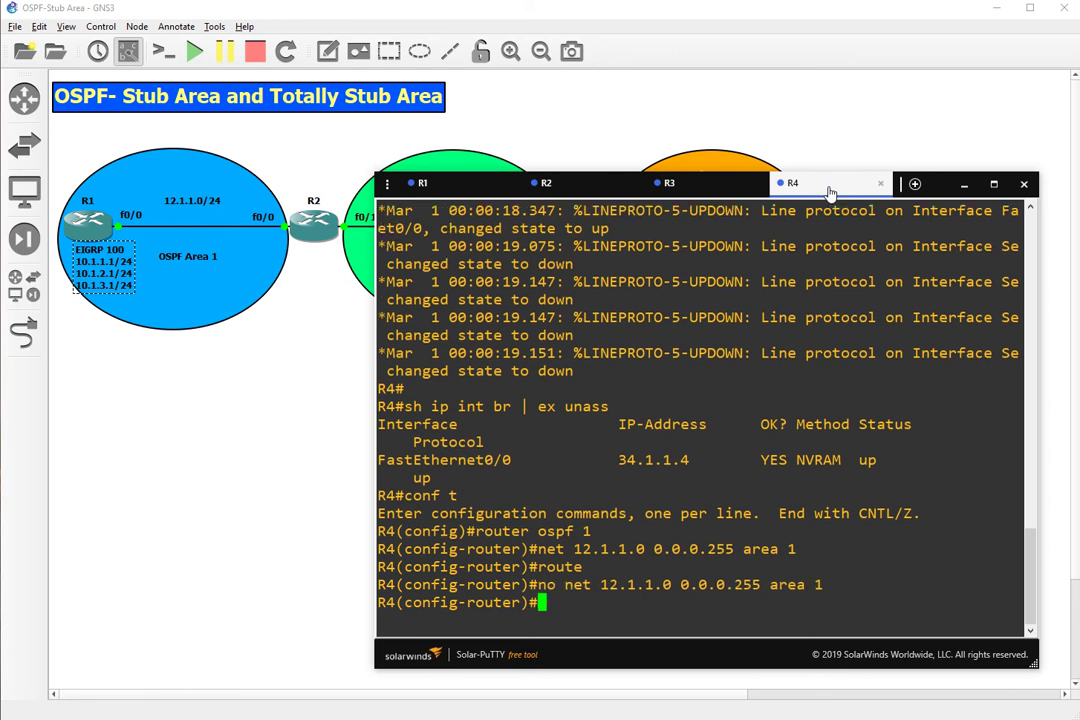
Step: Add network 34.1.1.0 with wildcard 0.0.0.255 in area 2 to R4's OSPF process
key(Up)
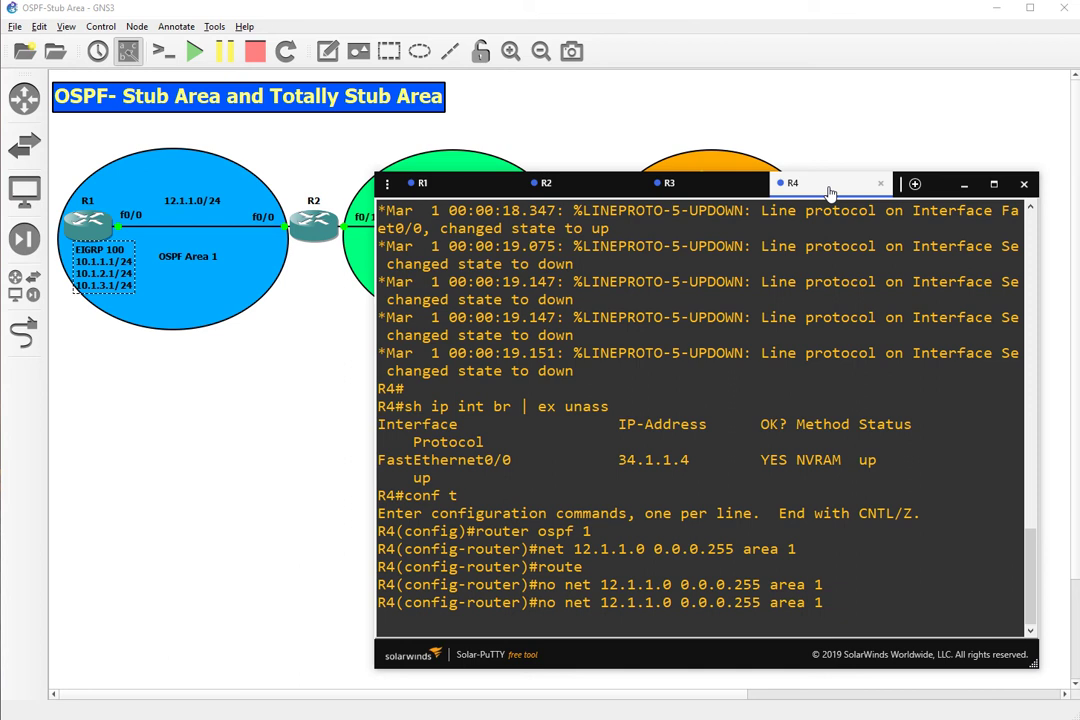
key(ctrl+a)
key(Delete)
key(Delete)
key(Delete)
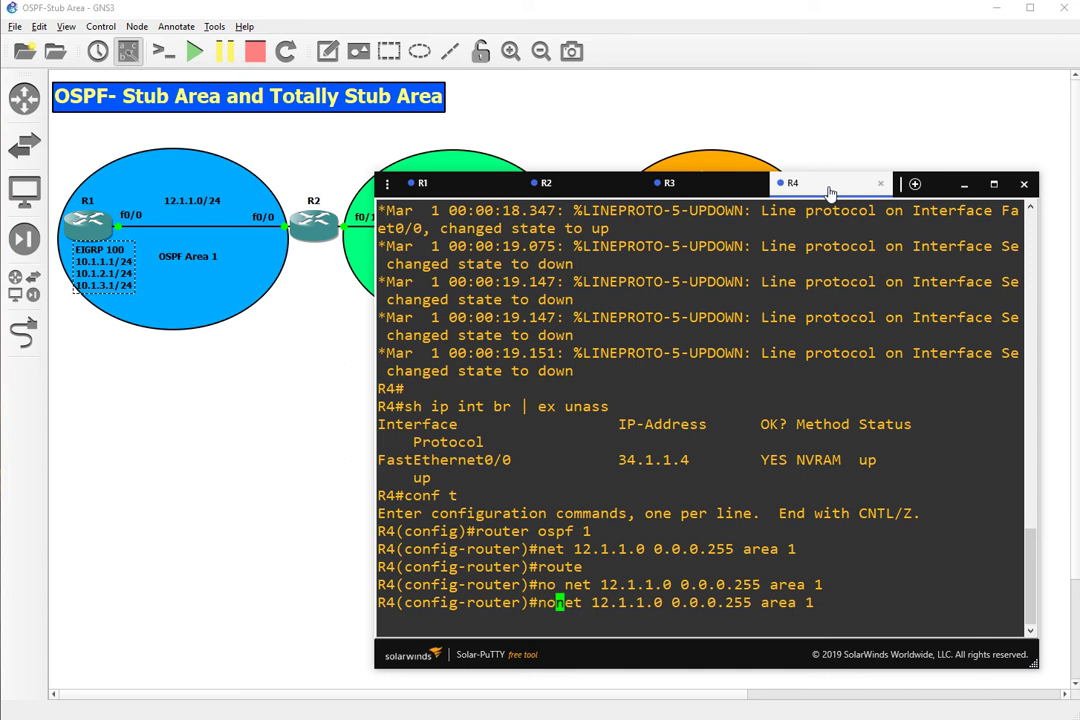
key(Right)
key(Right)
key(Right)
key(Right)
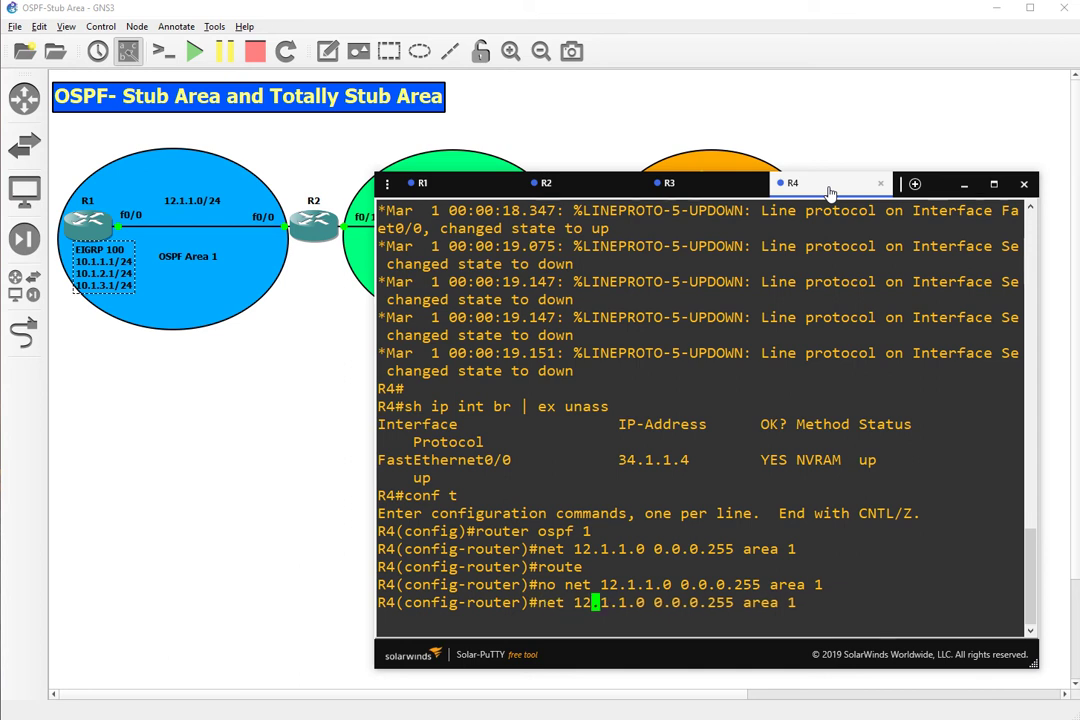
key(Delete)
key(Delete)
text(34)
key(ctrl+e)
key(BackSpace)
text(2)
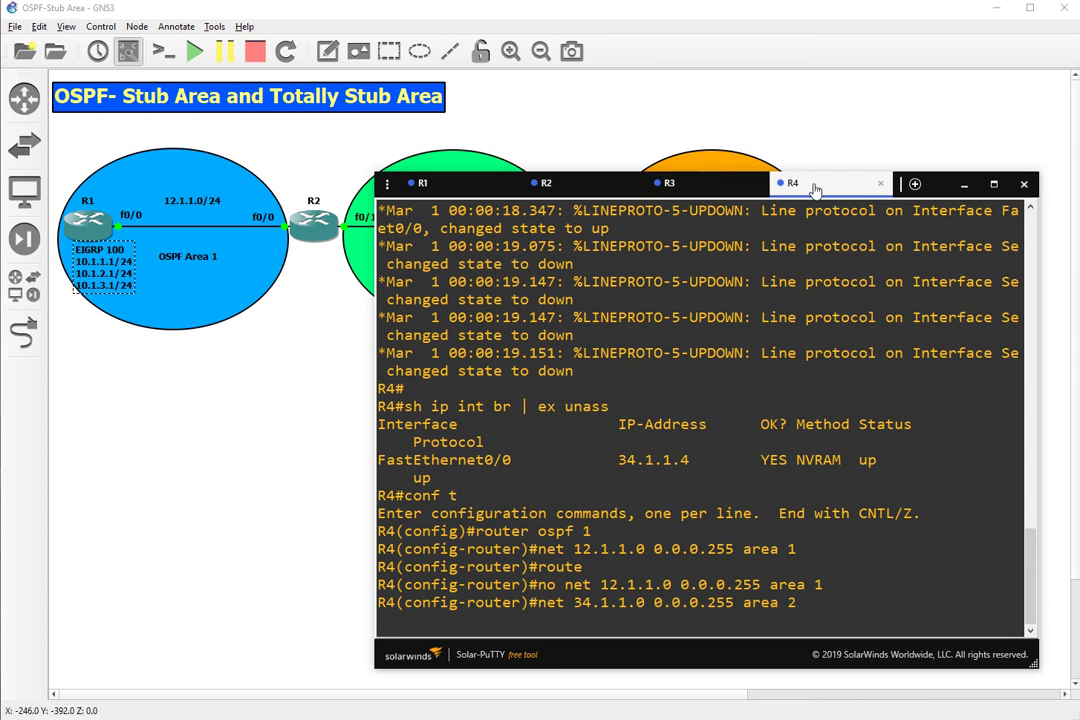
drag(810, 189, 752, 206)
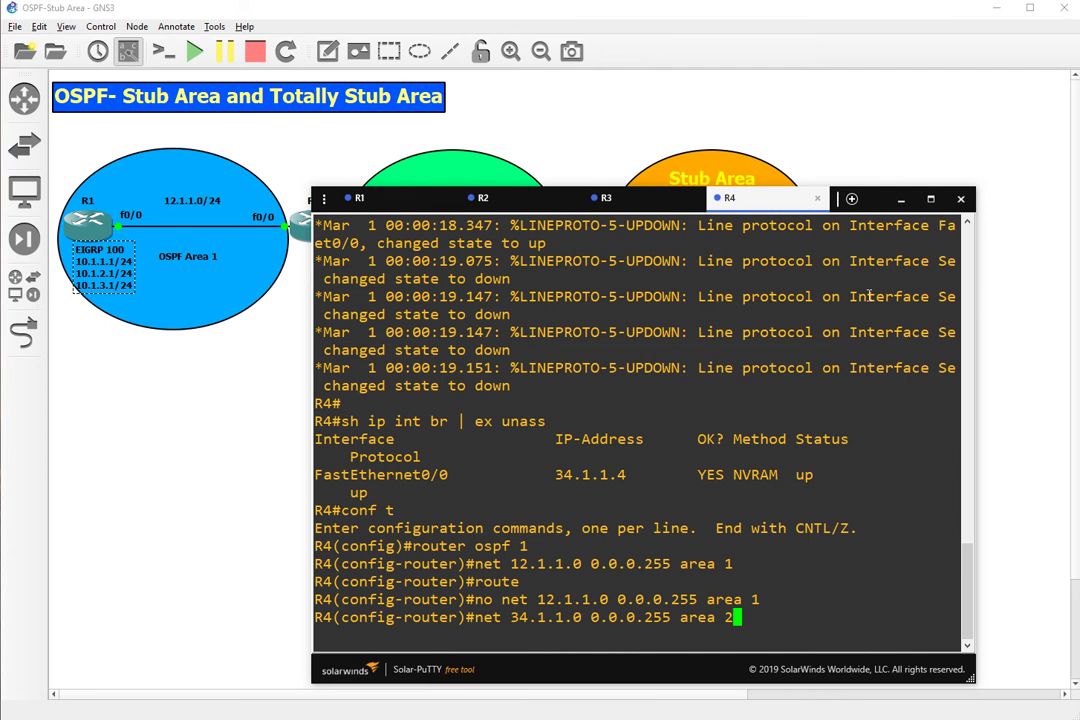
key(Return)
Step: Set R4's OSPF router ID to 4.4.4.4, leave configuration mode and save the configuration
text(router)#rout)
key(Tab)
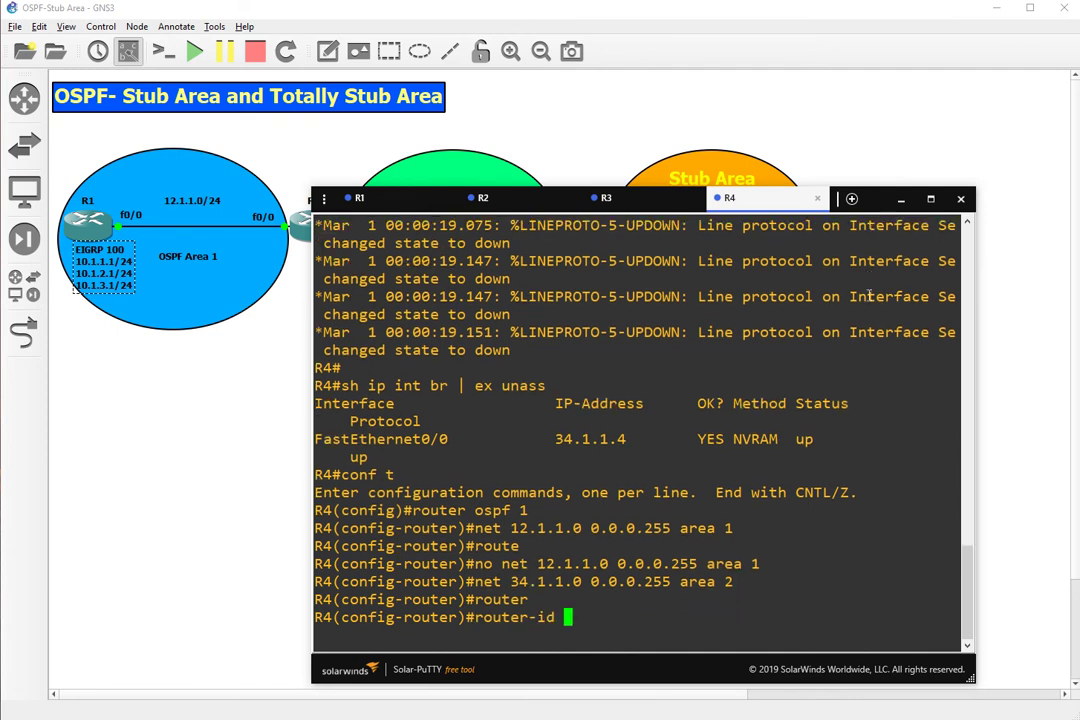
text(4.4.4.4)
key(Return)
text(end)
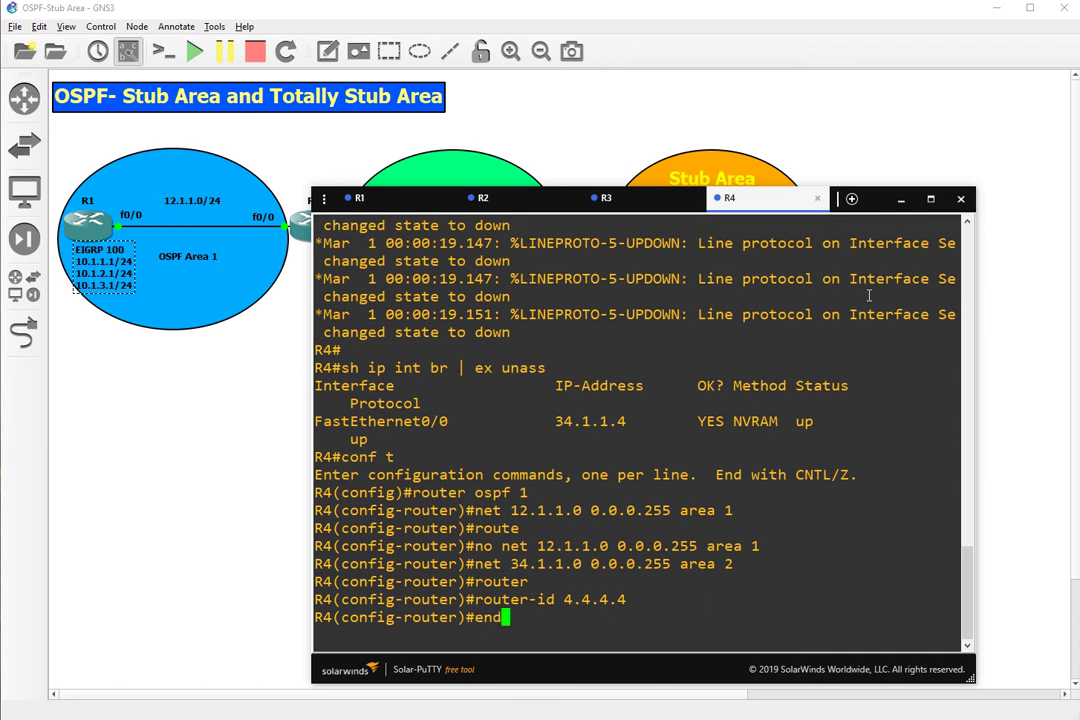
key(Return)
text(wr)
key(Return)
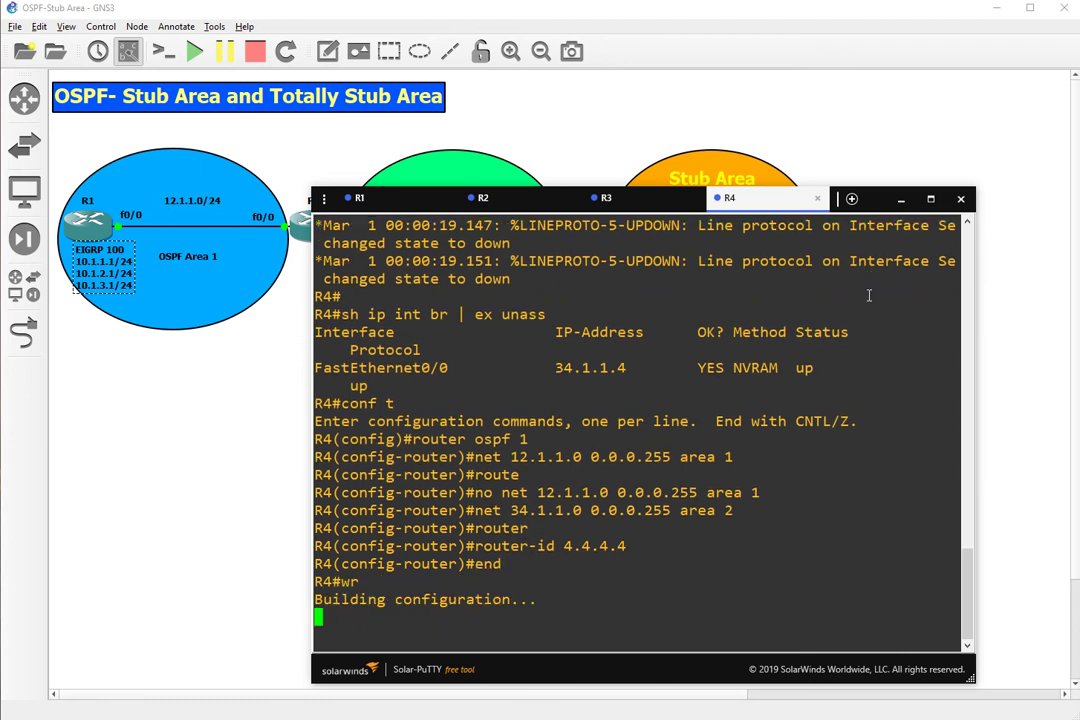
Step: Enter global configuration mode on R1 and start OSPF process 1
click(359, 198)
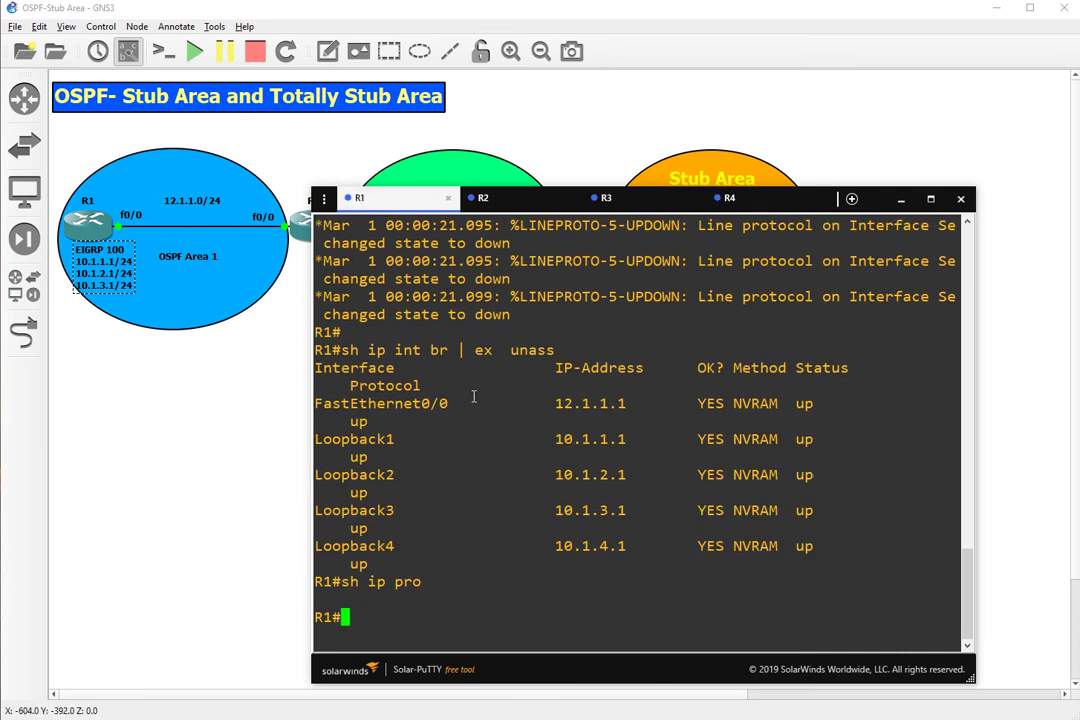
text(conf t)
key(Return)
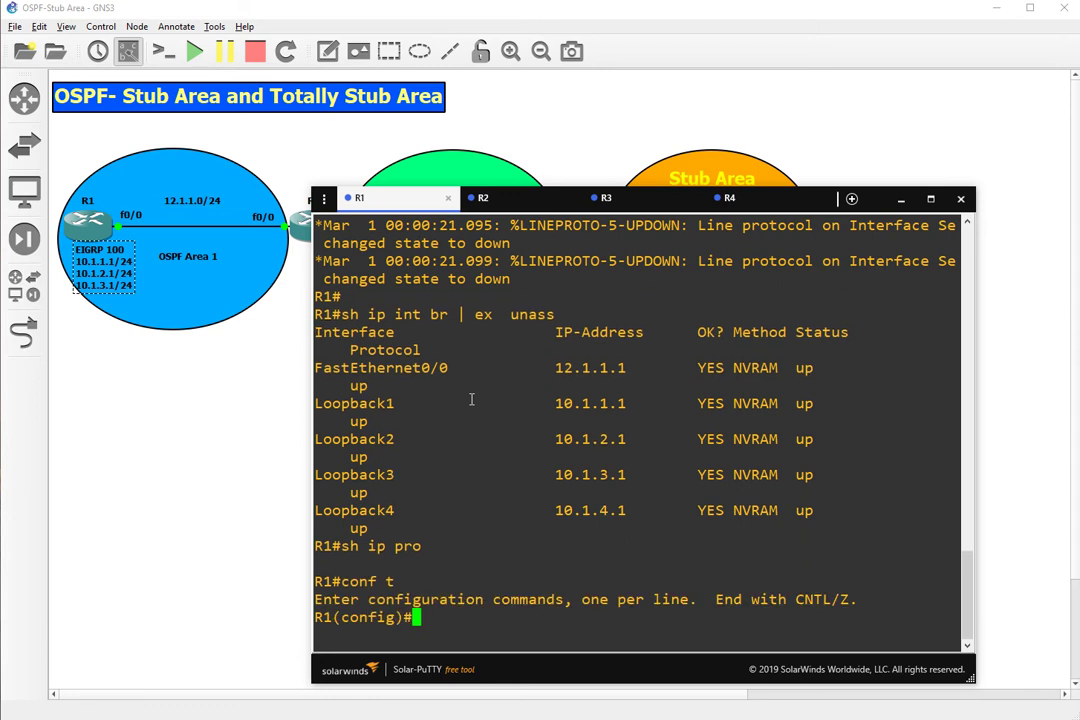
click(735, 198)
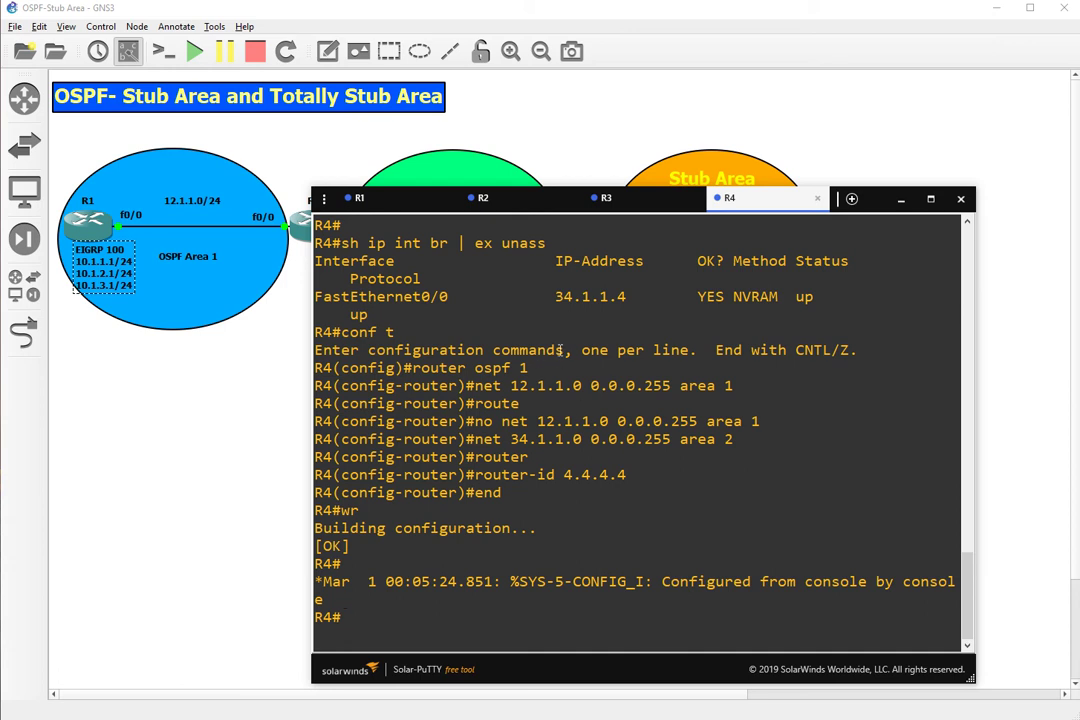
click(357, 197)
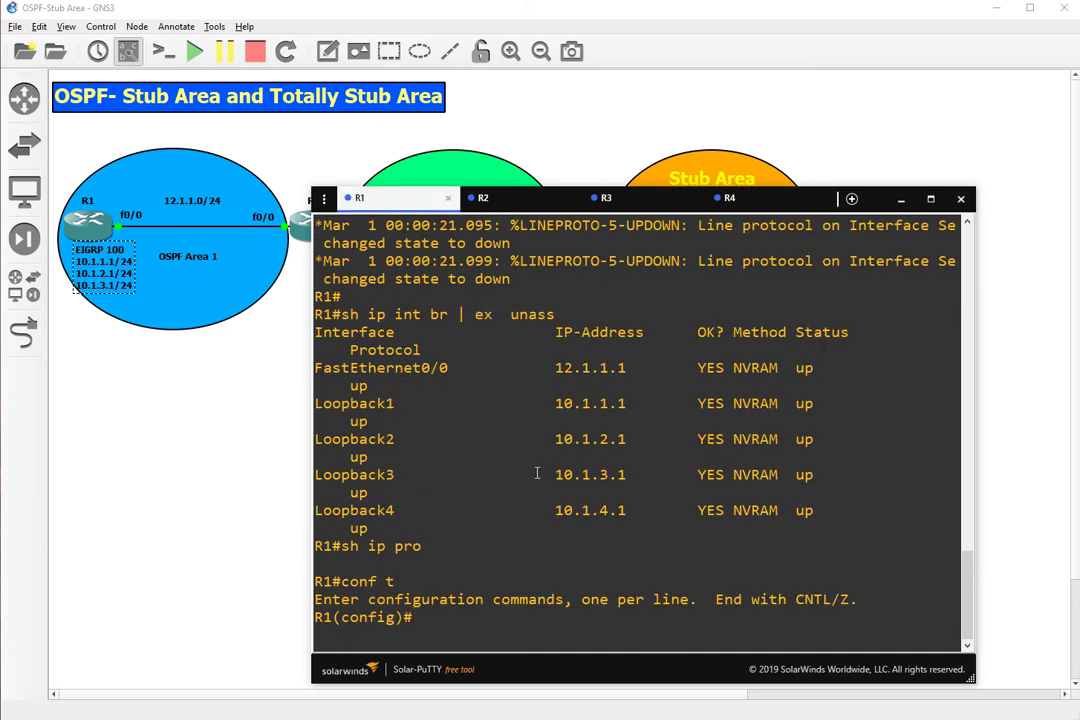
text(router ospf 1)
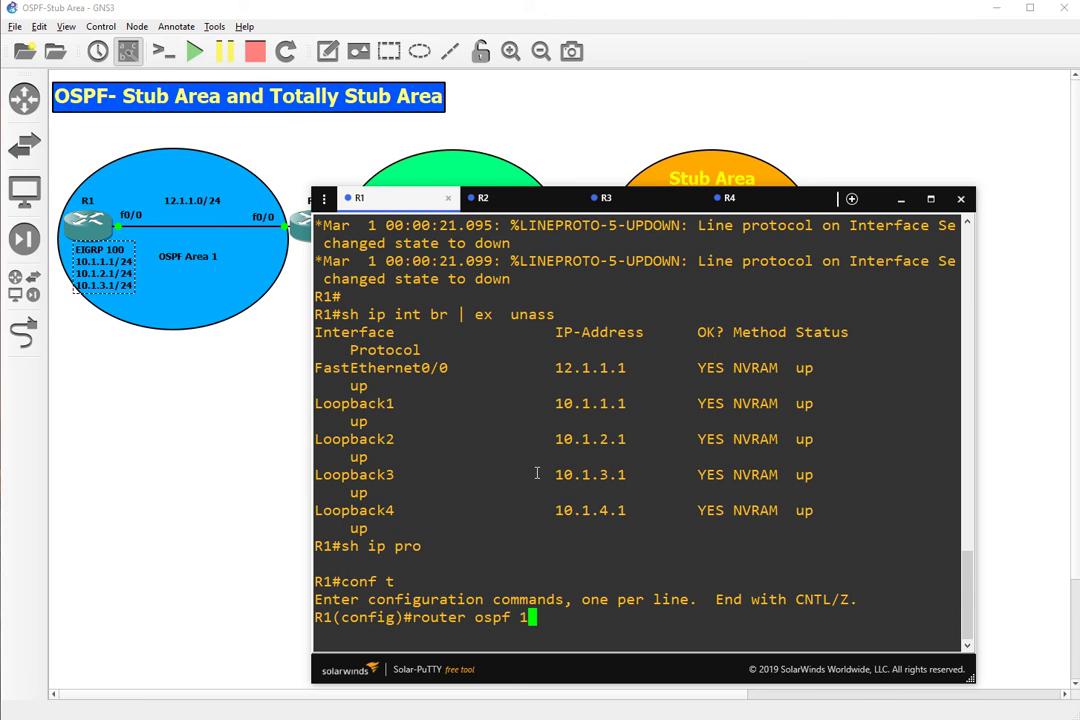
key(Return)
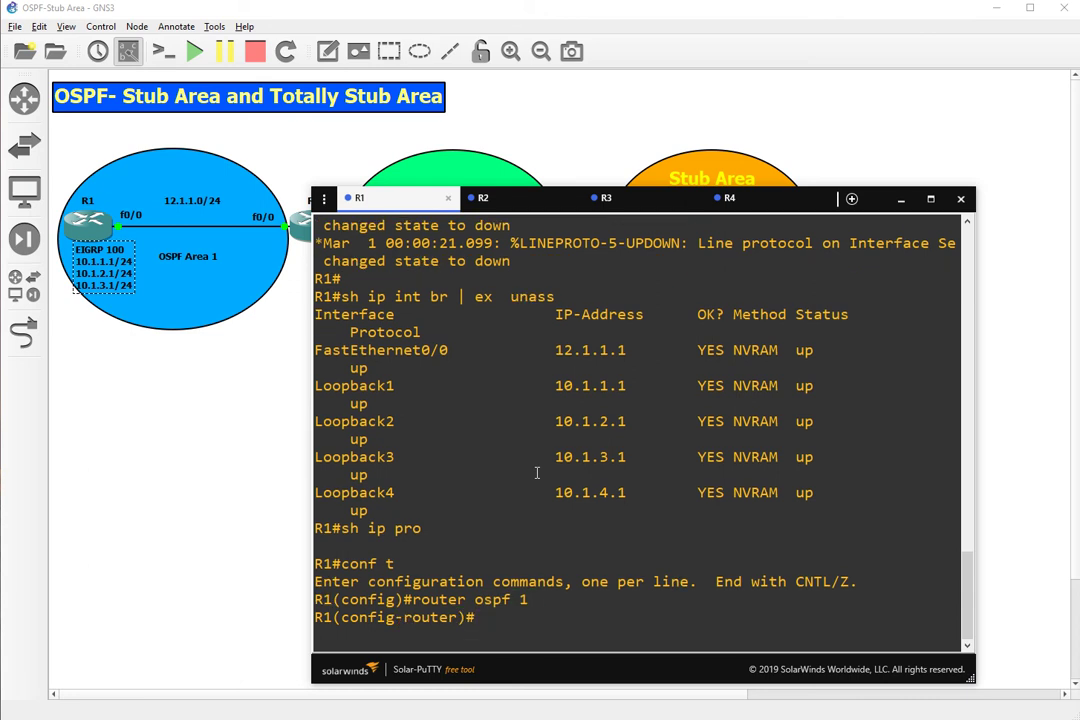
Step: Add network 12.1.1.0 with wildcard 0.0.0.255 in area 1 to R1's OSPF process
text(net)
key(Tab)
text(12.1)
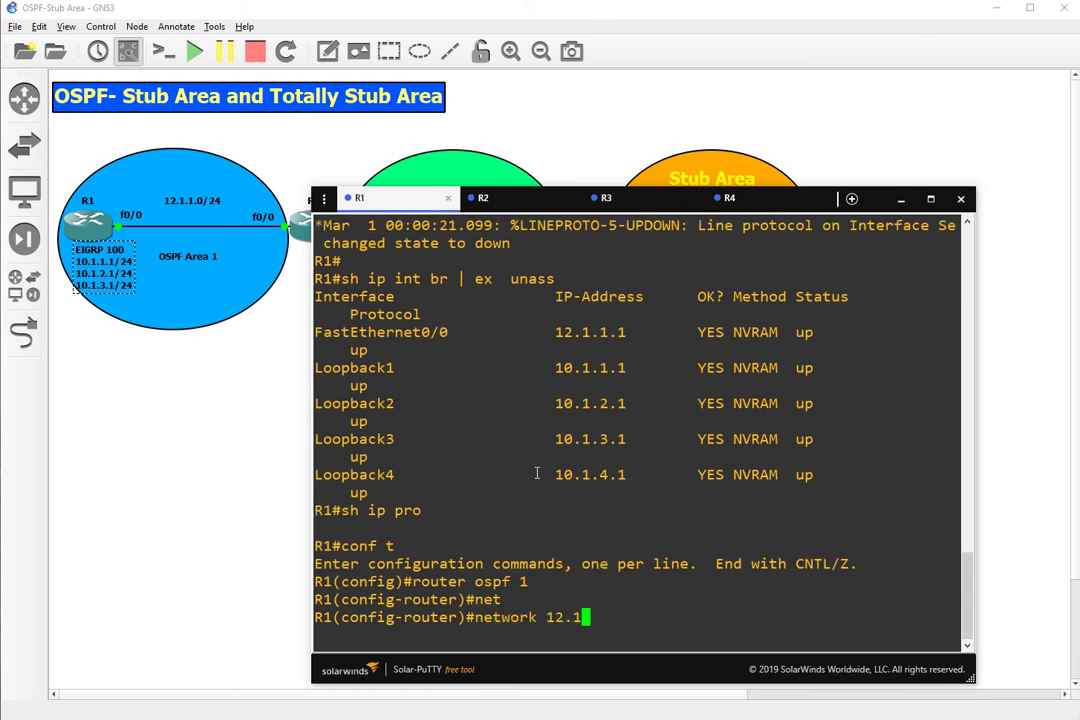
text(.1.0 0.0.0.255 area)
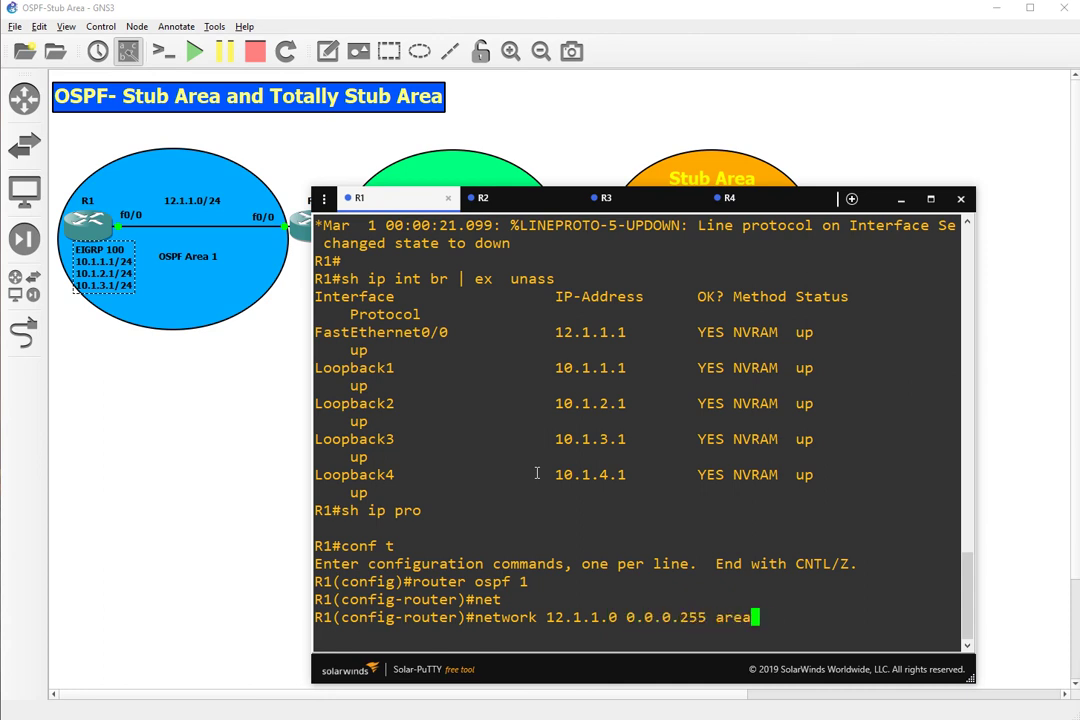
text( 1)
key(Return)
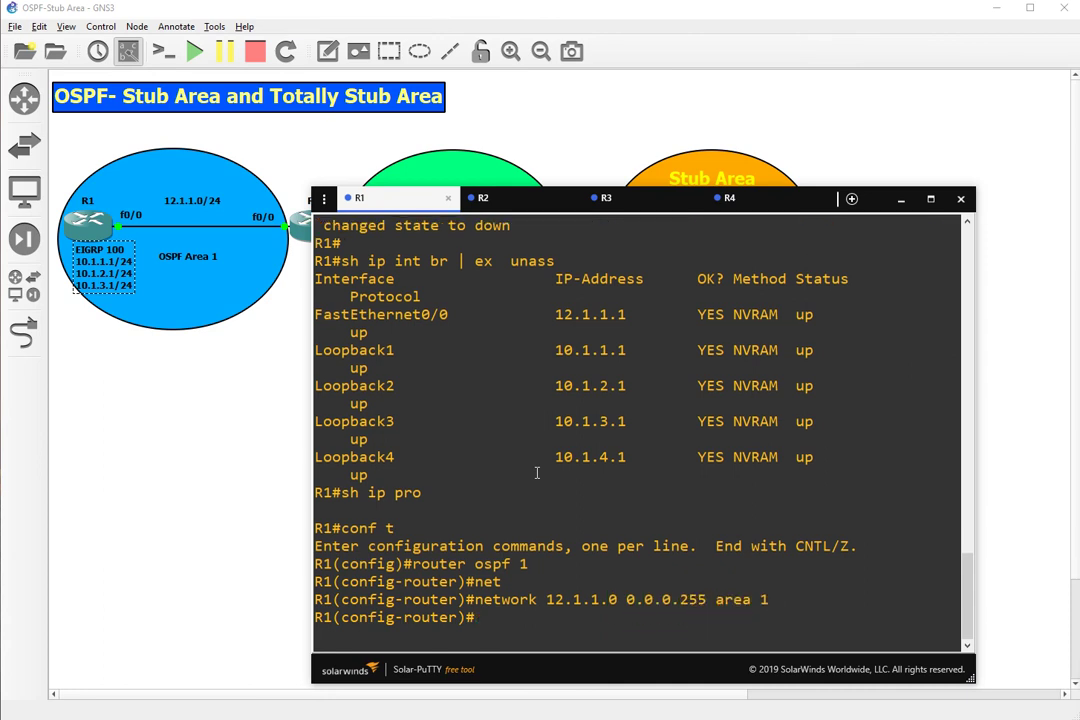
Step: Set R1's OSPF router ID to 1.1.1.1, leave configuration mode and save the configuration
text(rout)
key(Tab)
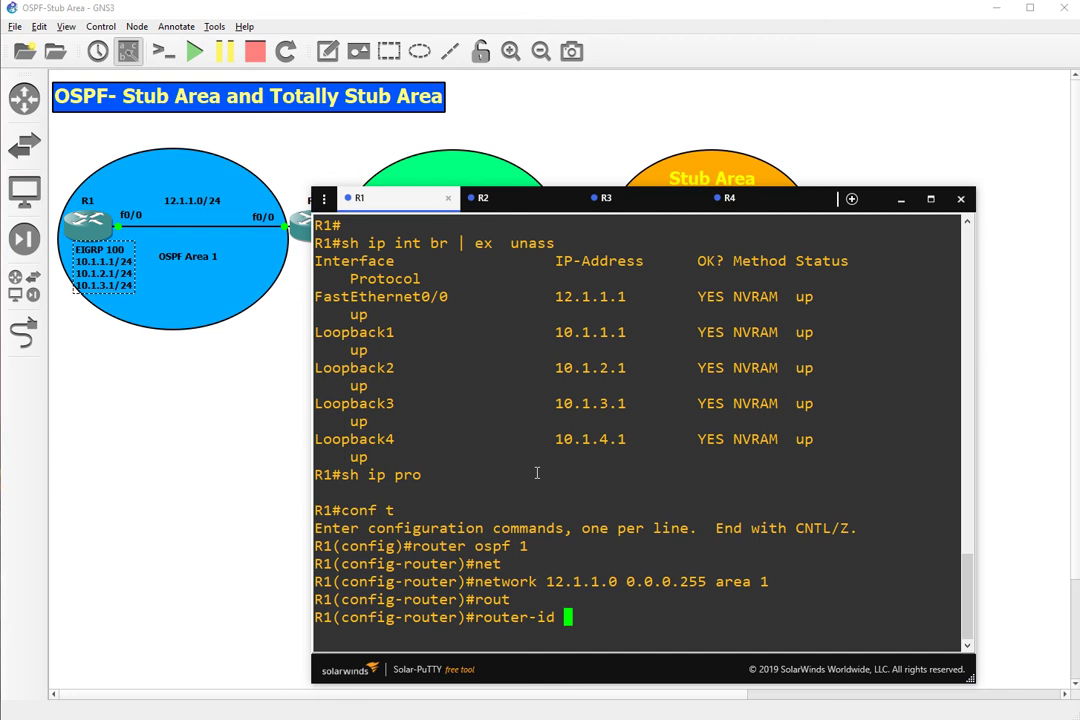
text(1.1.1.1)
key(Return)
text(end)
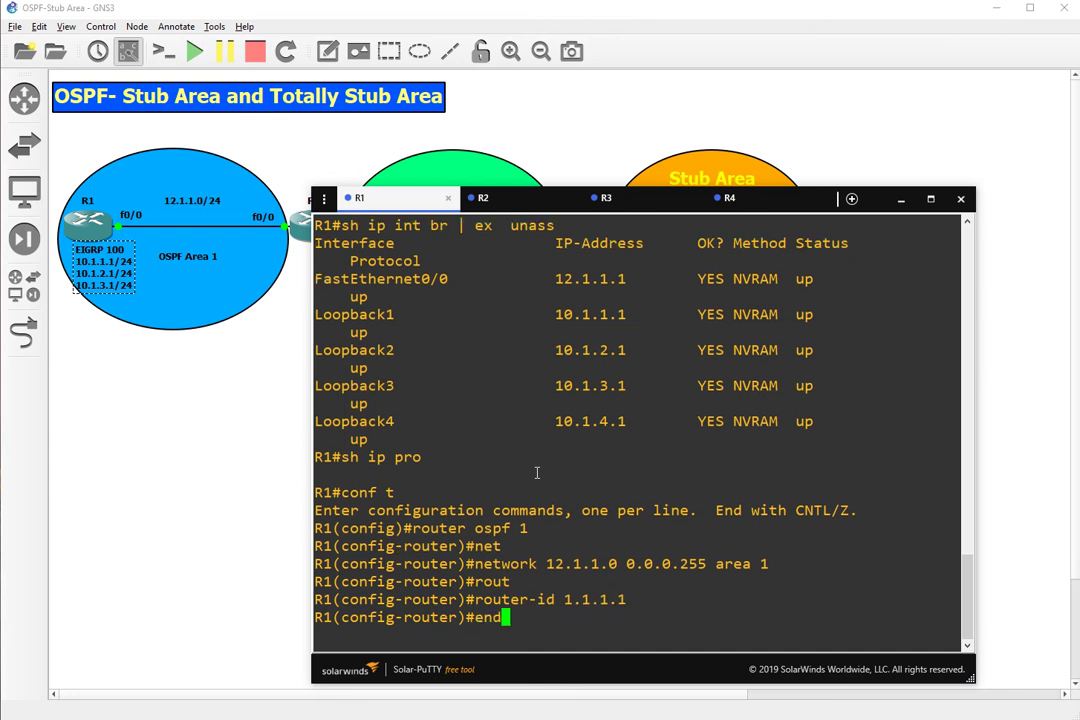
key(Return)
text(wr)
key(Return)
Step: Enter global configuration mode on R2 and start OSPF process 1
click(512, 200)
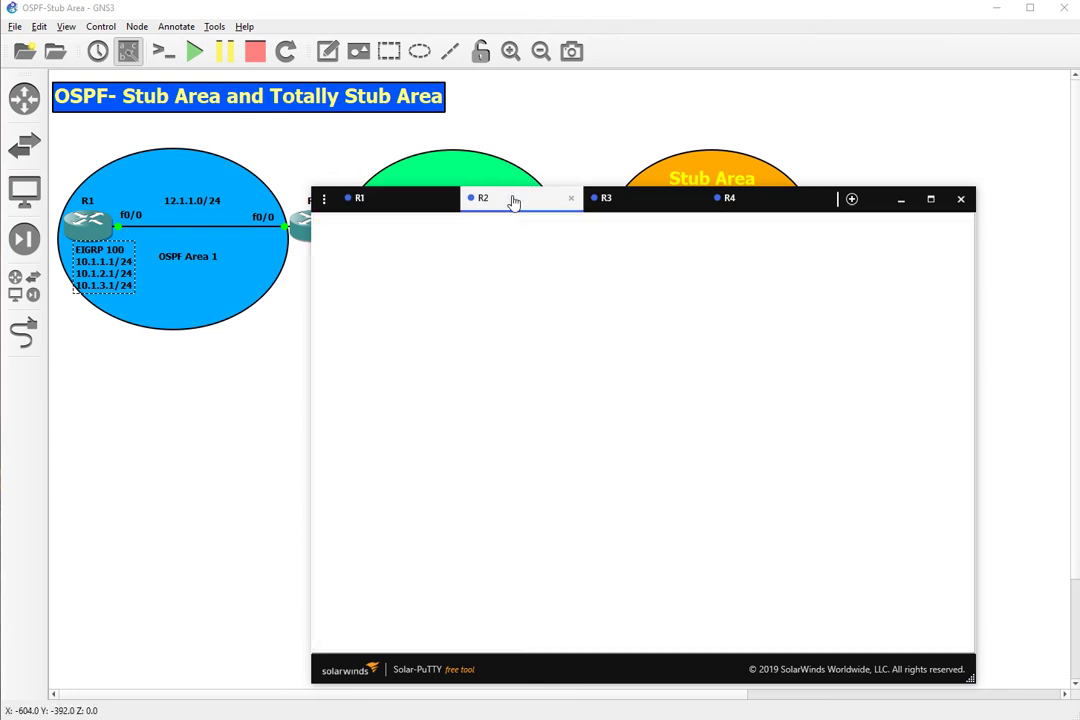
text(conf t)
key(Return)
text(ro)
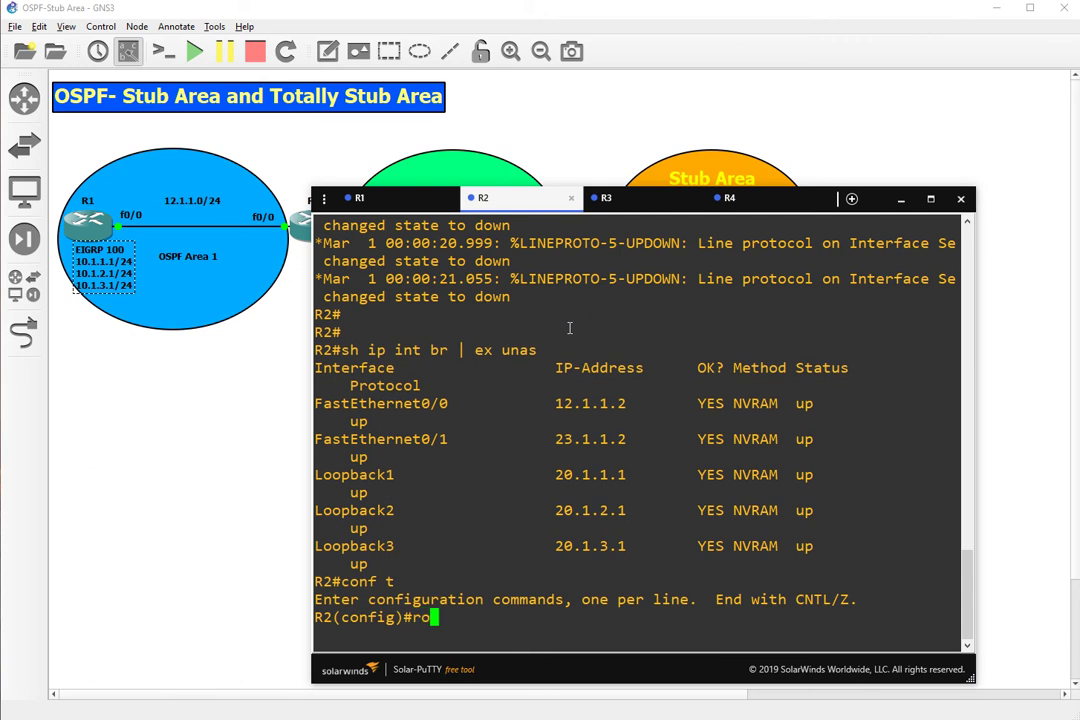
text(uter ospf 1)
key(Return)
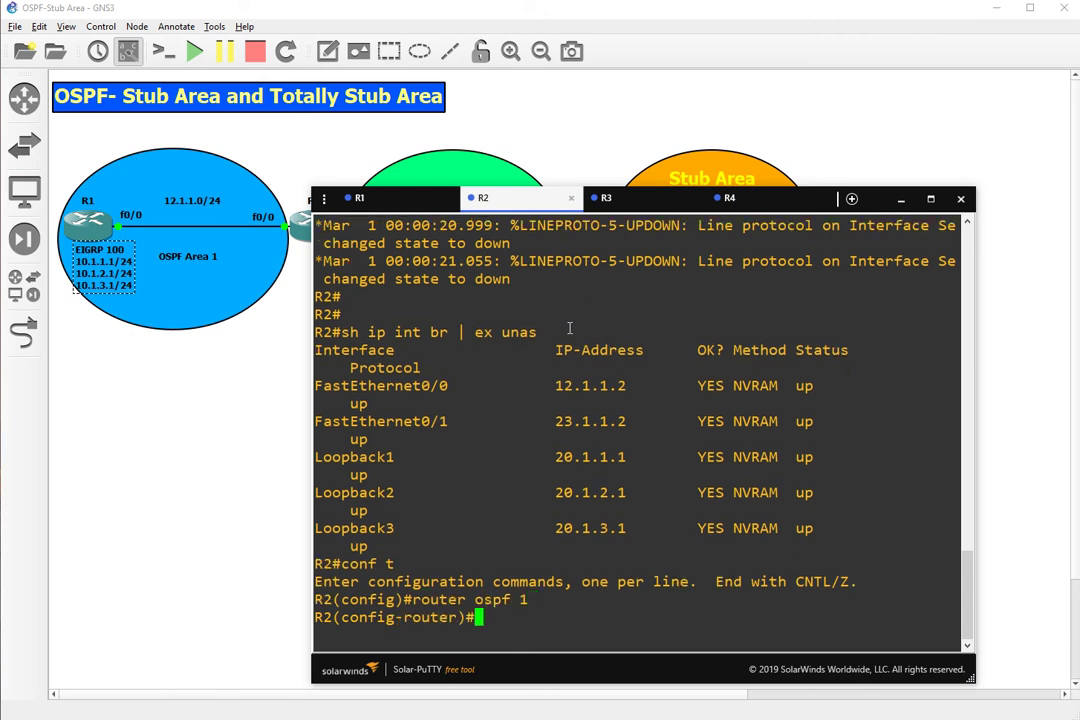
Step: Add network 12.1.1.0 with wildcard 0.0.0.255 in area 1 to R2's OSPF process
text(net)
key(Tab)
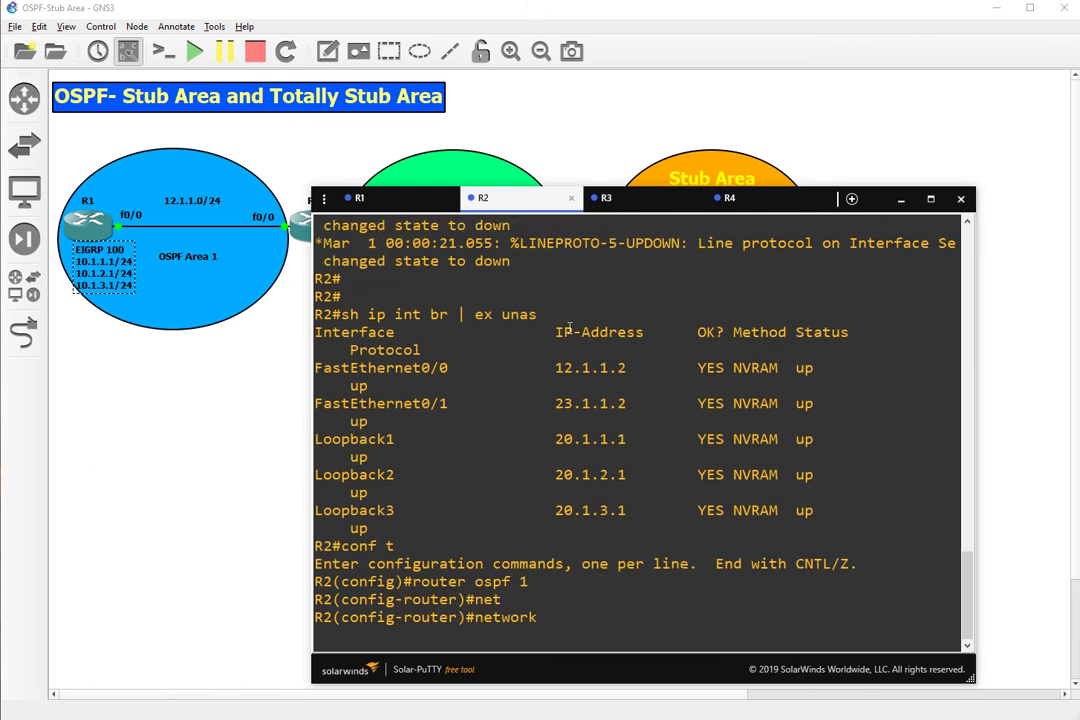
text(12.1)
key(BackSpace)
click(390, 200)
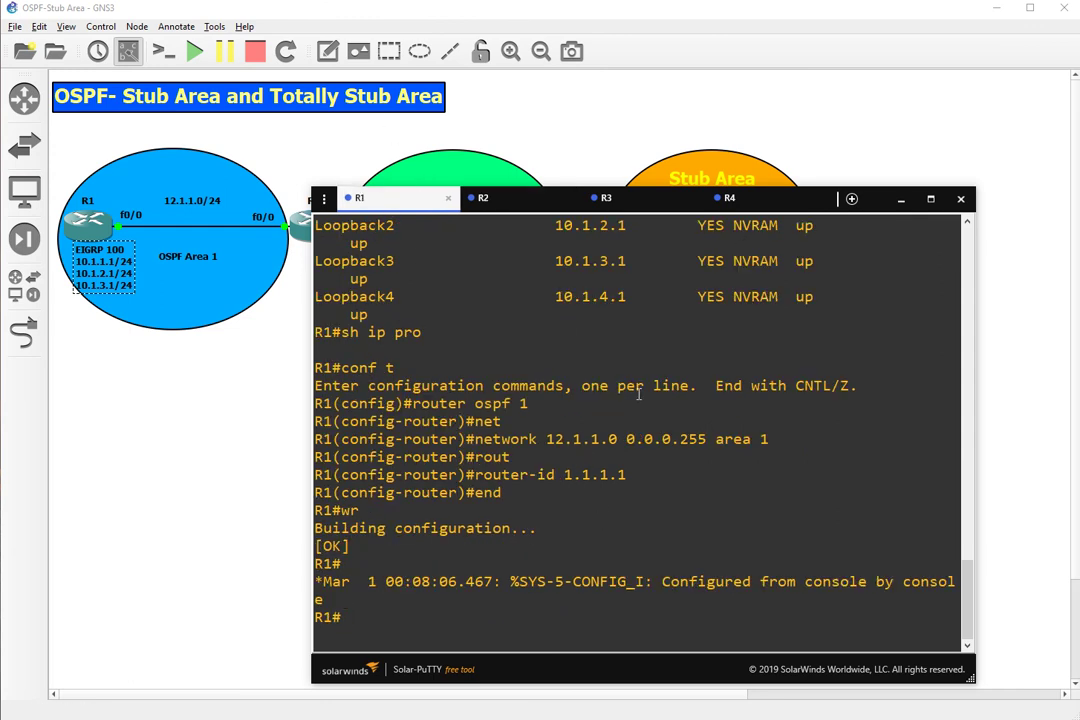
click(483, 198)
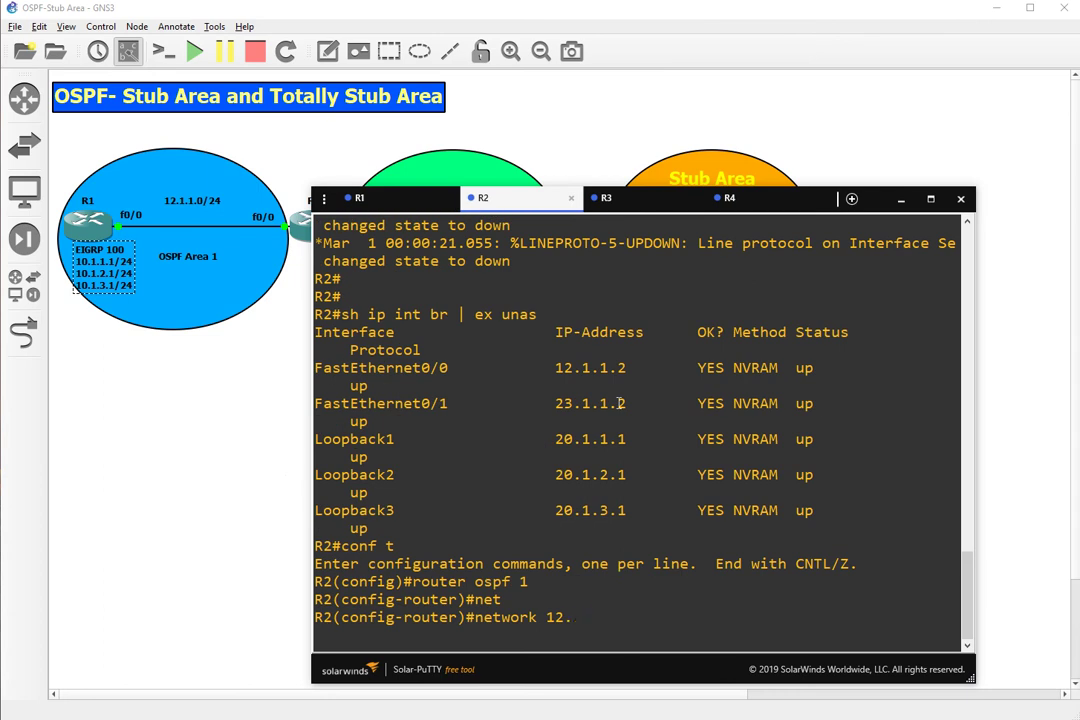
text(1.1.0 0.0.0.255 )
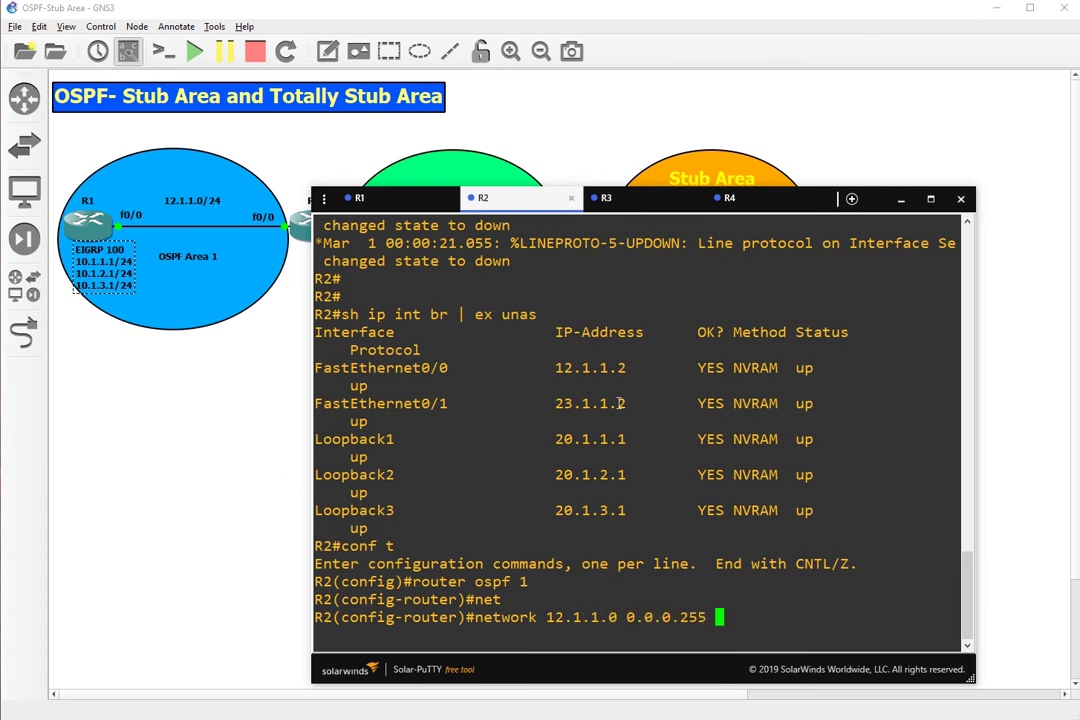
text(area 1)
drag(522, 216, 596, 160)
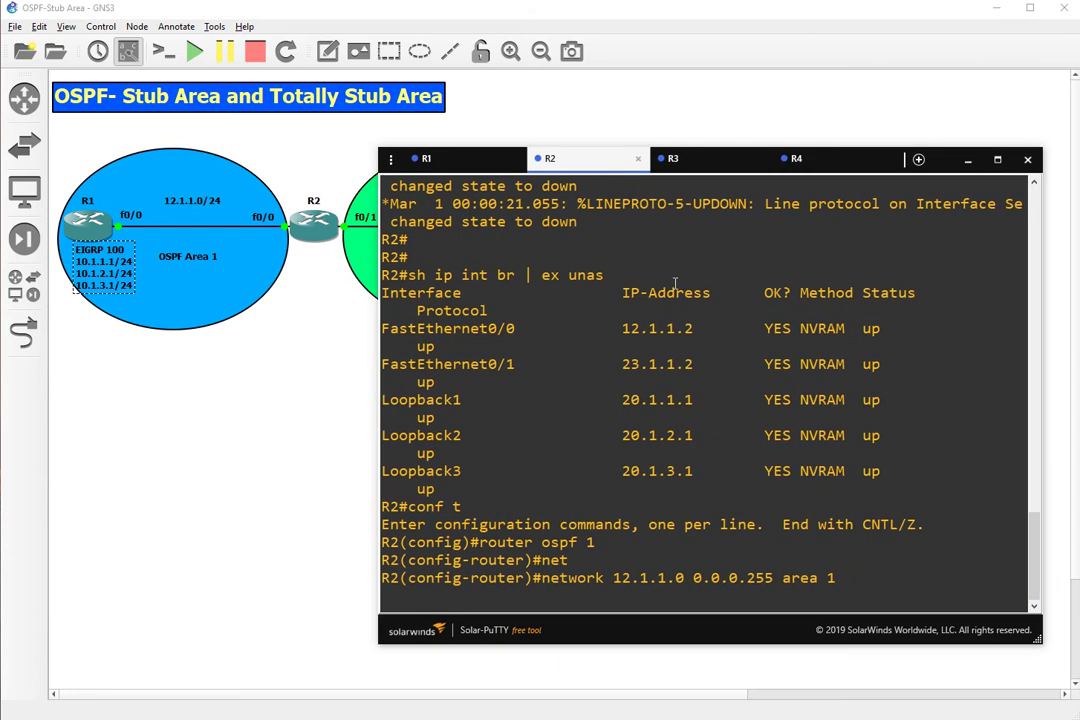
key(Return)
Step: Reuse R2's previous network statement to add network 23.1.1.0 with wildcard 0.0.0.255 in area 0
key(Up)
key(Left)
key(Left)
key(Left)
key(Left)
key(Left)
key(Left)
key(Left)
key(Left)
key(Left)
key(Left)
key(Left)
key(Left)
key(Left)
key(Left)
key(Left)
key(Left)
key(Left)
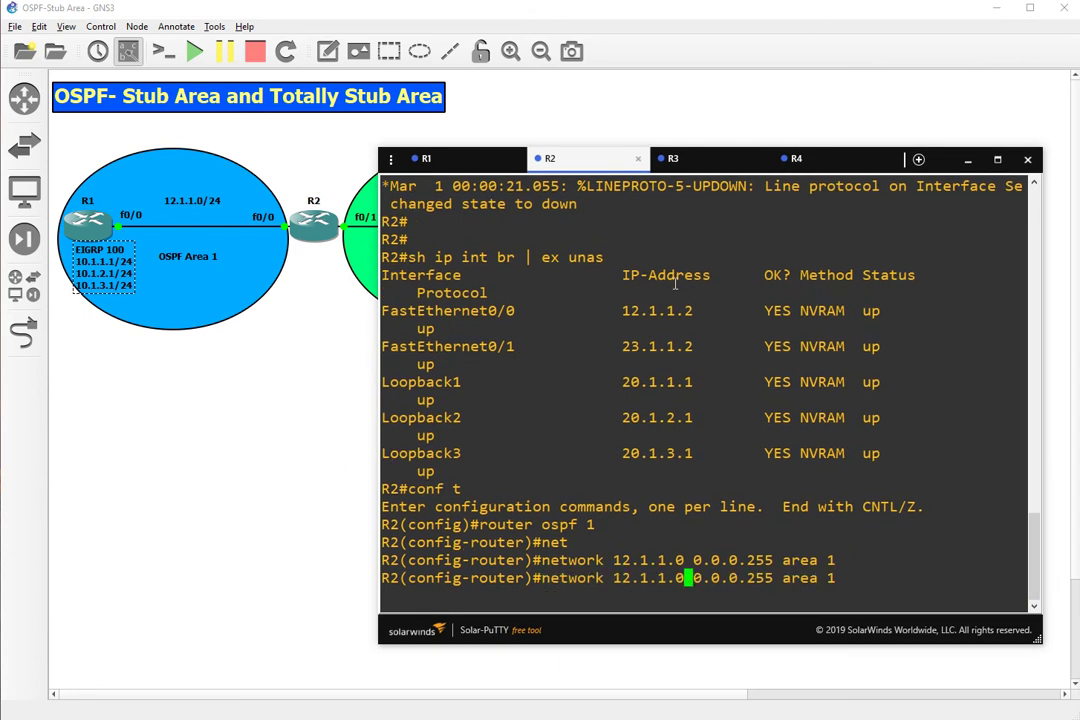
key(Left)
key(Left)
key(Left)
key(Left)
key(Left)
key(Left)
key(Left)
key(BackSpace)
key(Right)
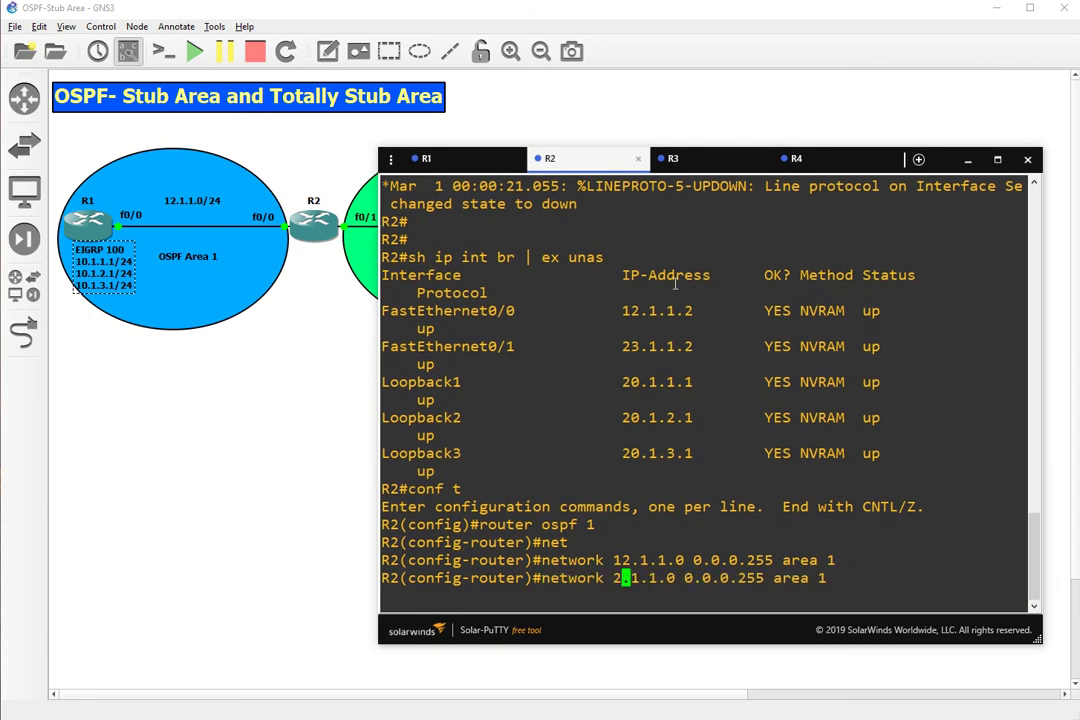
text(3)
key(Right)
key(Right)
key(Right)
key(Right)
key(Right)
key(Right)
key(Right)
key(Right)
key(Right)
key(Right)
key(Right)
key(Right)
key(Right)
key(Right)
key(Right)
key(Right)
key(Right)
key(Right)
key(Right)
key(Right)
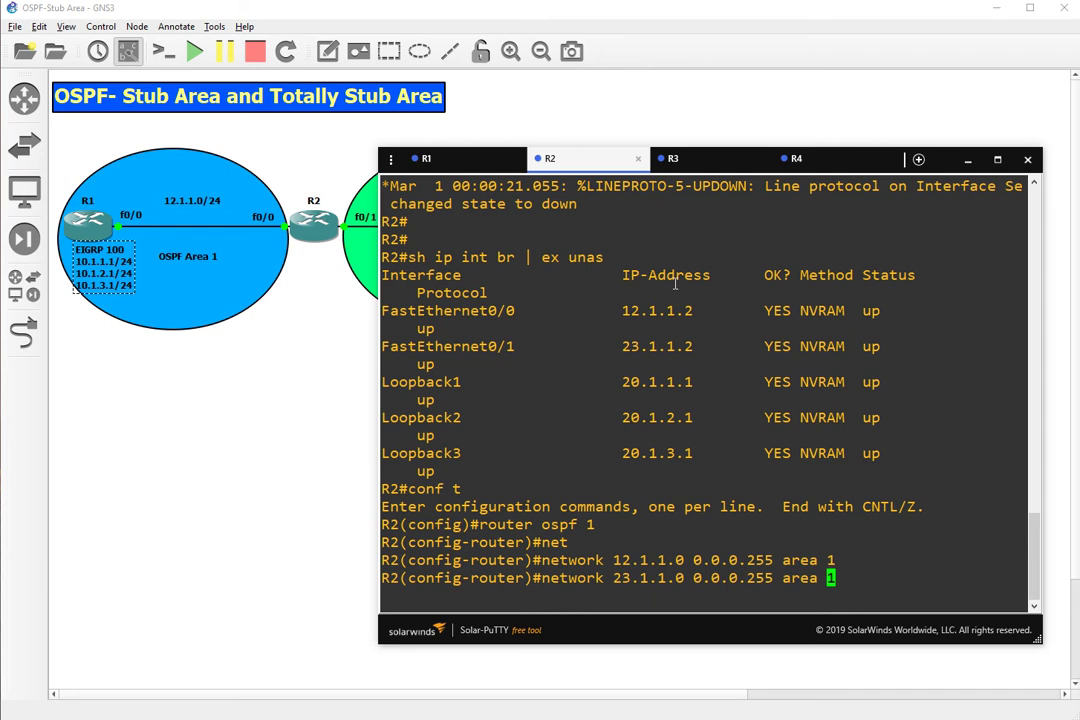
key(Delete)
text(0)
key(Return)
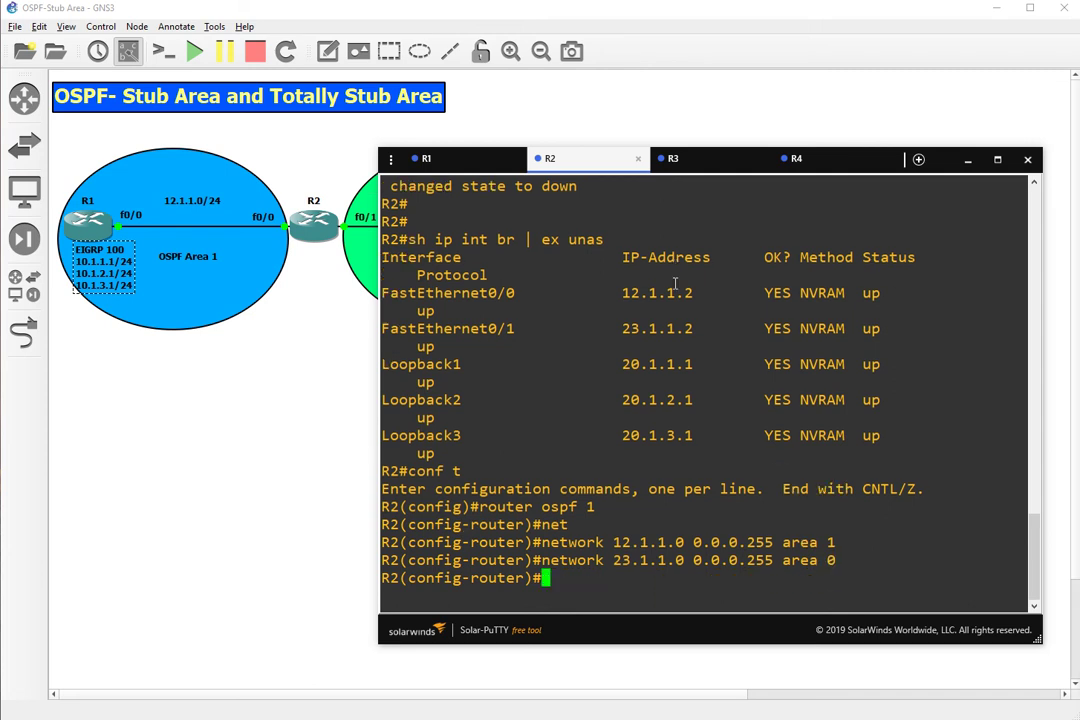
Step: Set R2's OSPF router ID to 2.2.2.2 and leave configuration mode
text(rou)
key(Tab)
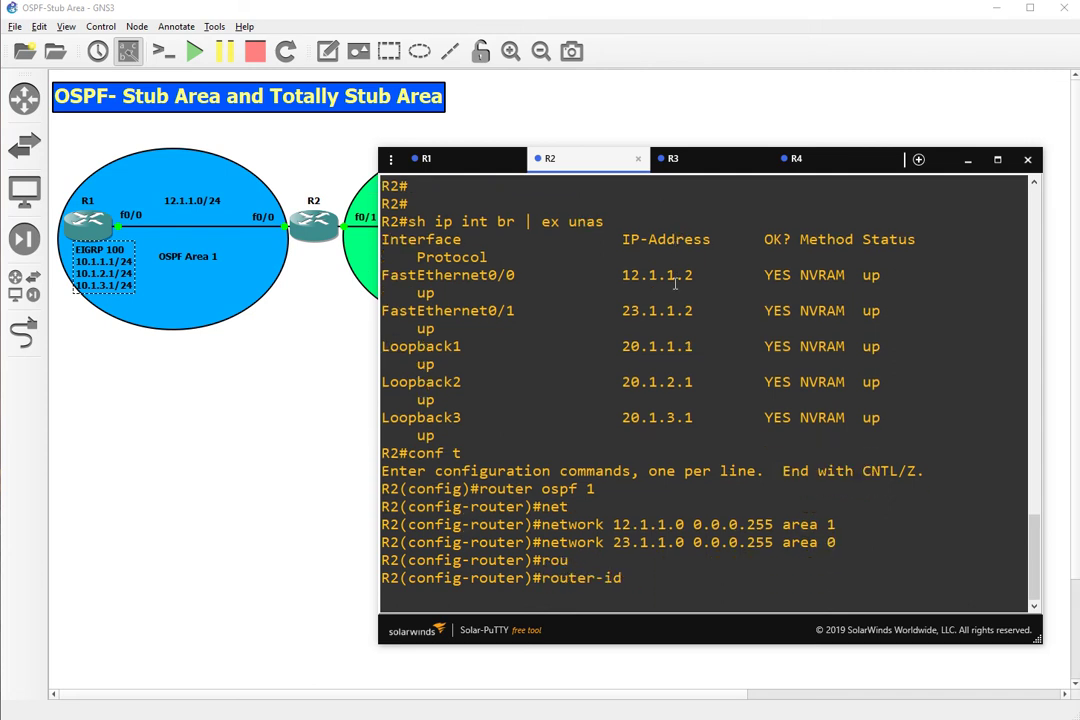
text(2.2.2.2)
key(Return)
text(d)
key(Return)
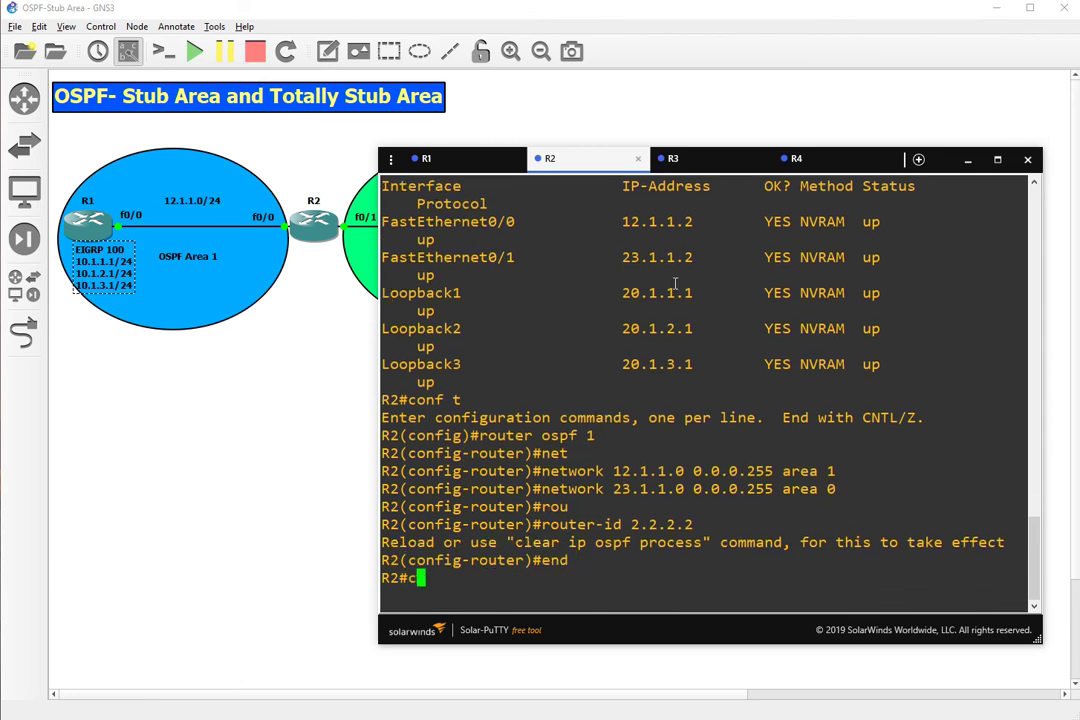
Step: Clear all OSPF processes on R2 and confirm the reset so the new router ID is applied
text(clear ip ospf pro)
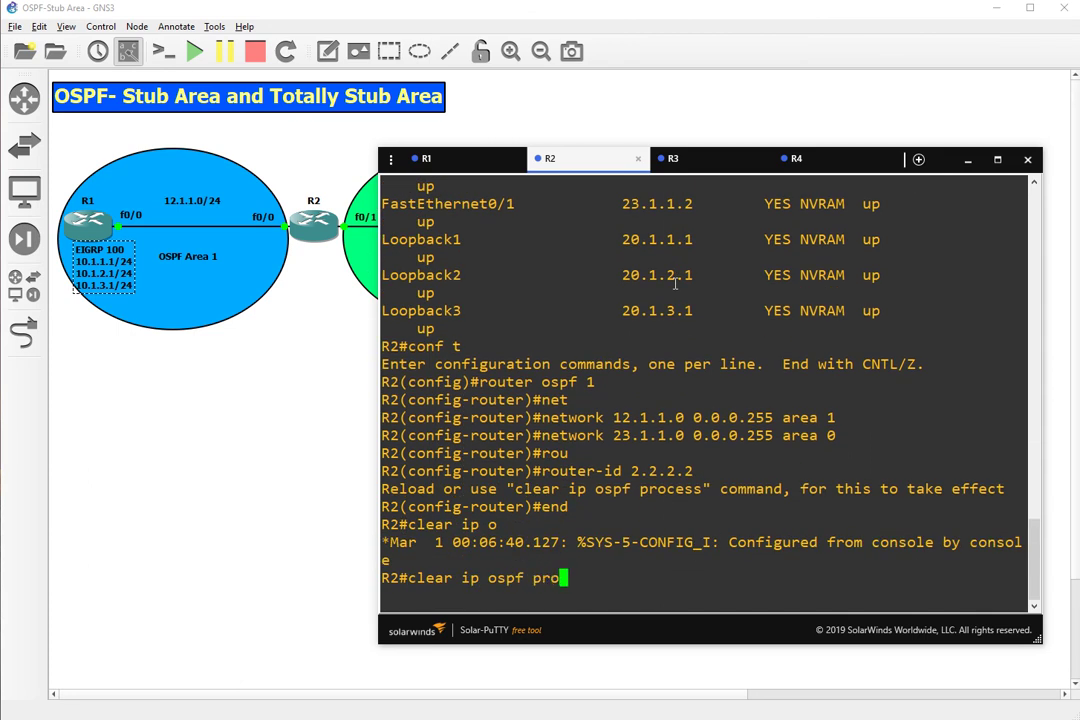
key(Tab)
key(Return)
text(y)
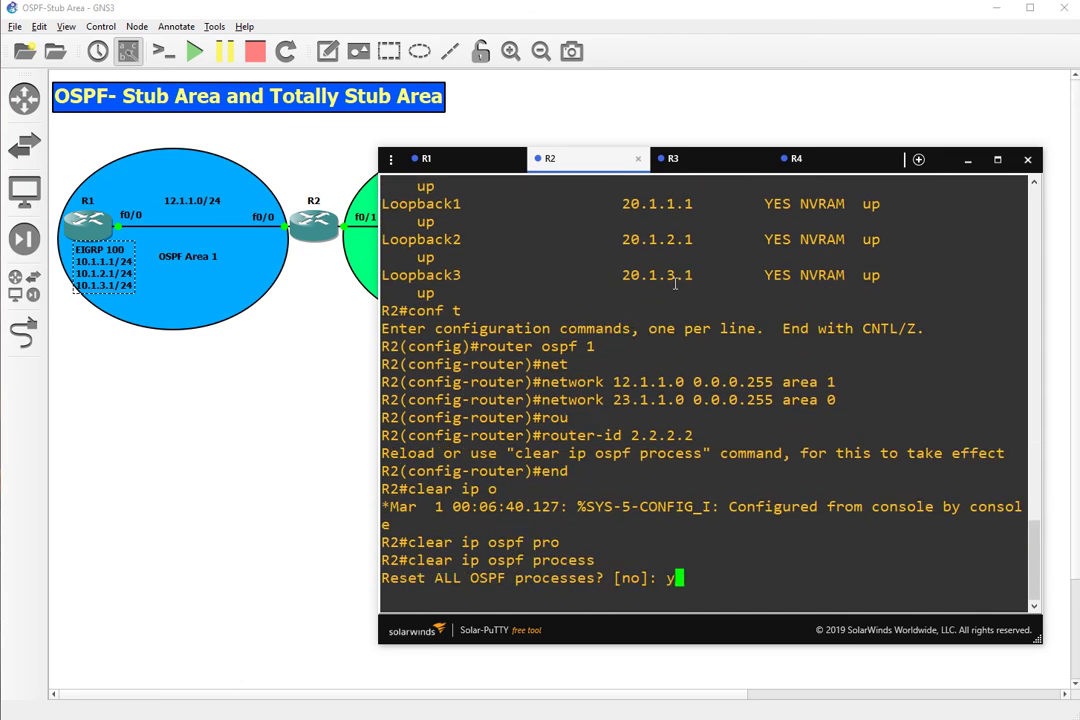
key(Return)
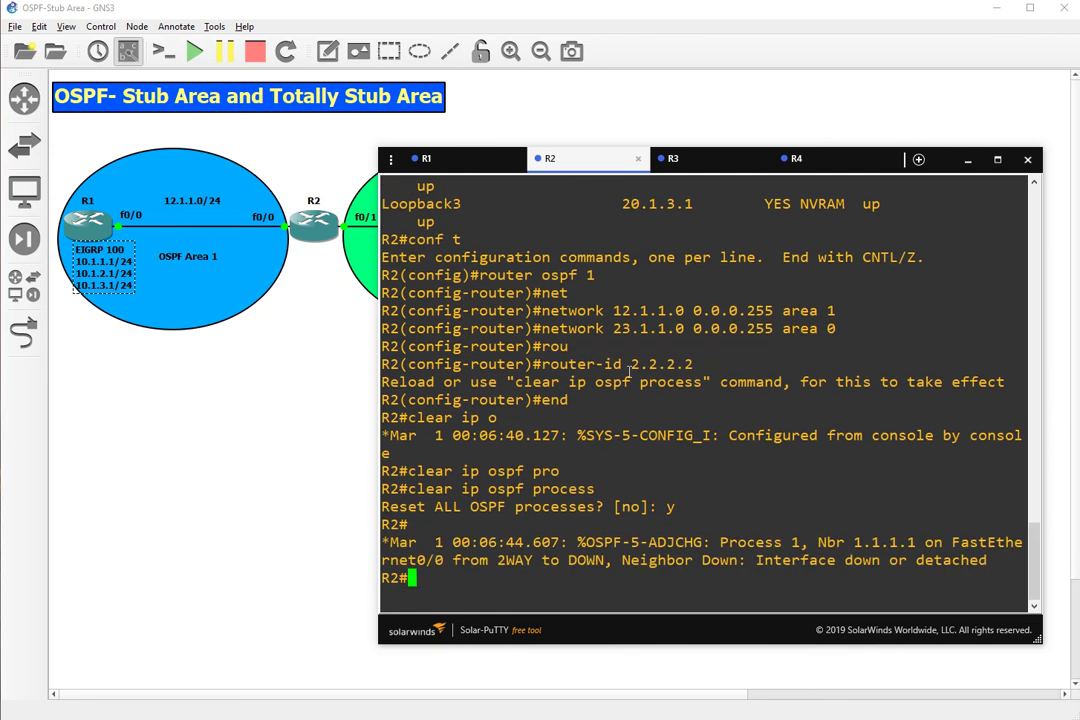
Step: Save R2's running configuration
drag(1020, 364, 546, 369)
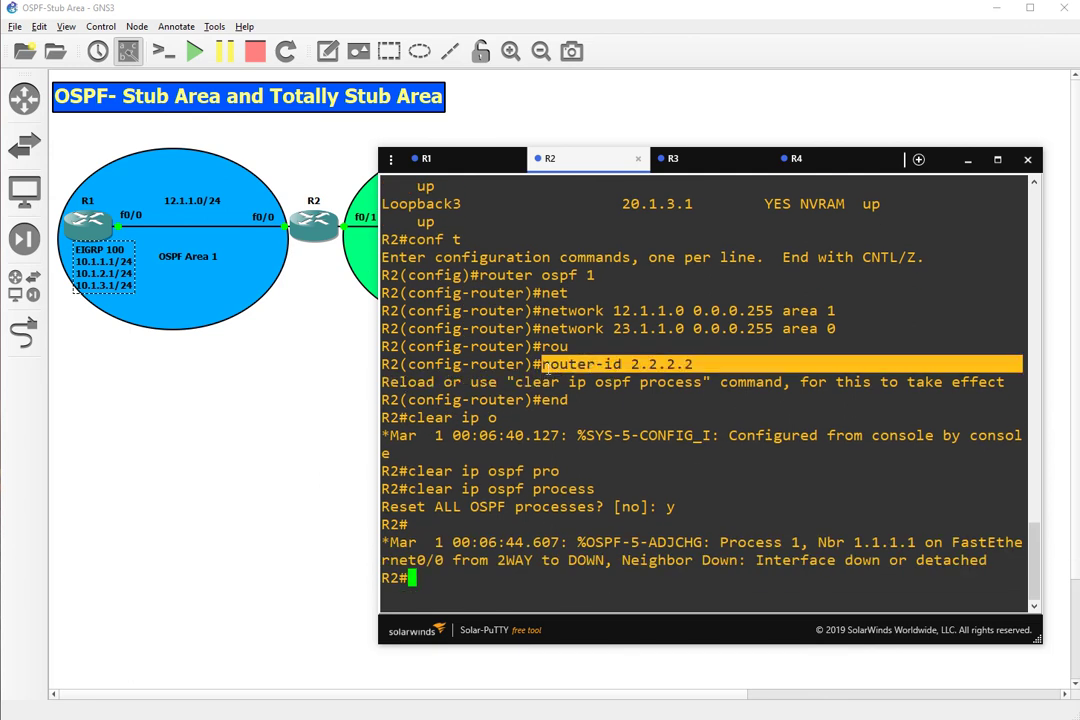
click(573, 455)
text(wr)
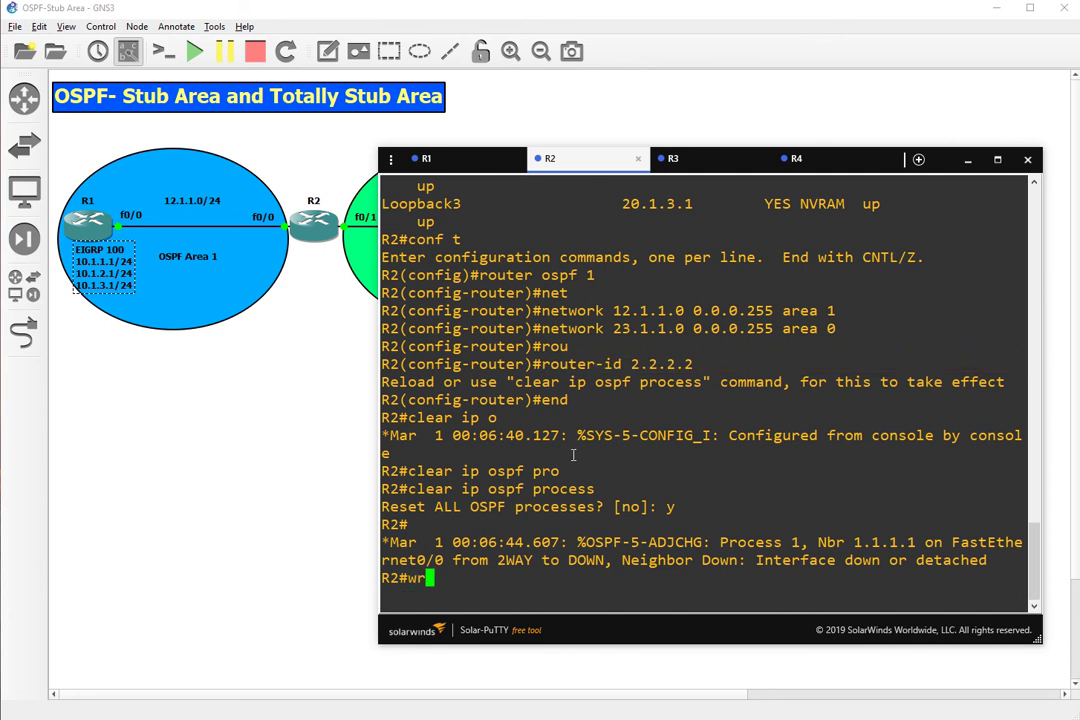
key(Return)
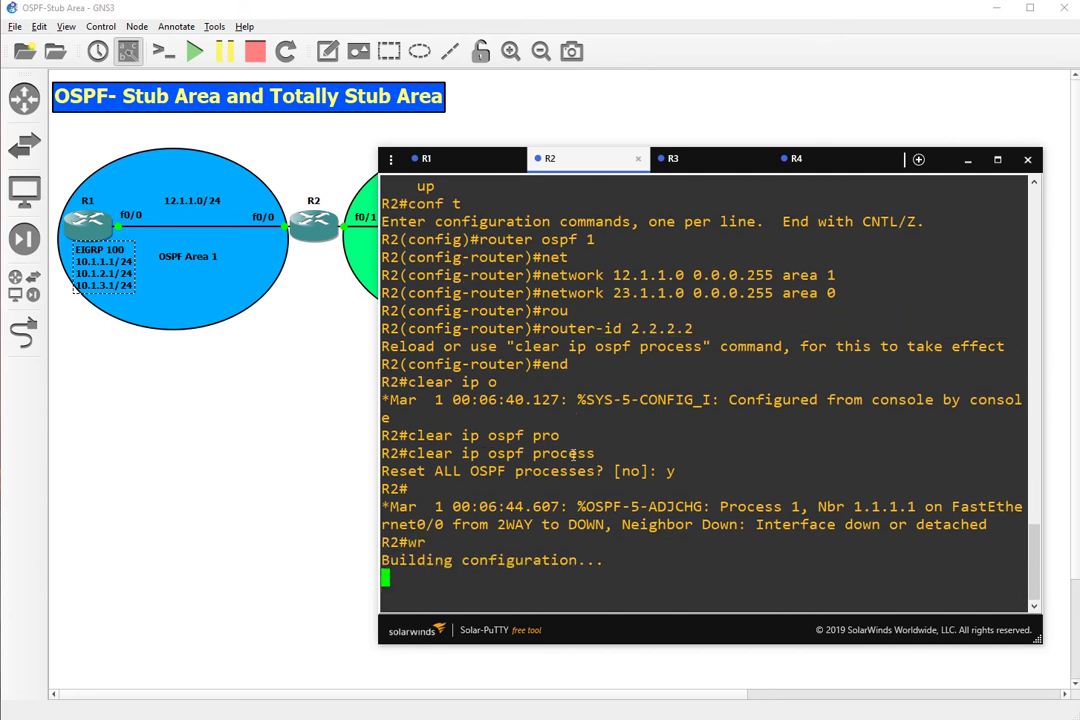
Step: Enter global configuration mode on R3 and start OSPF process 1
click(686, 160)
drag(686, 163, 645, 208)
text(conf )
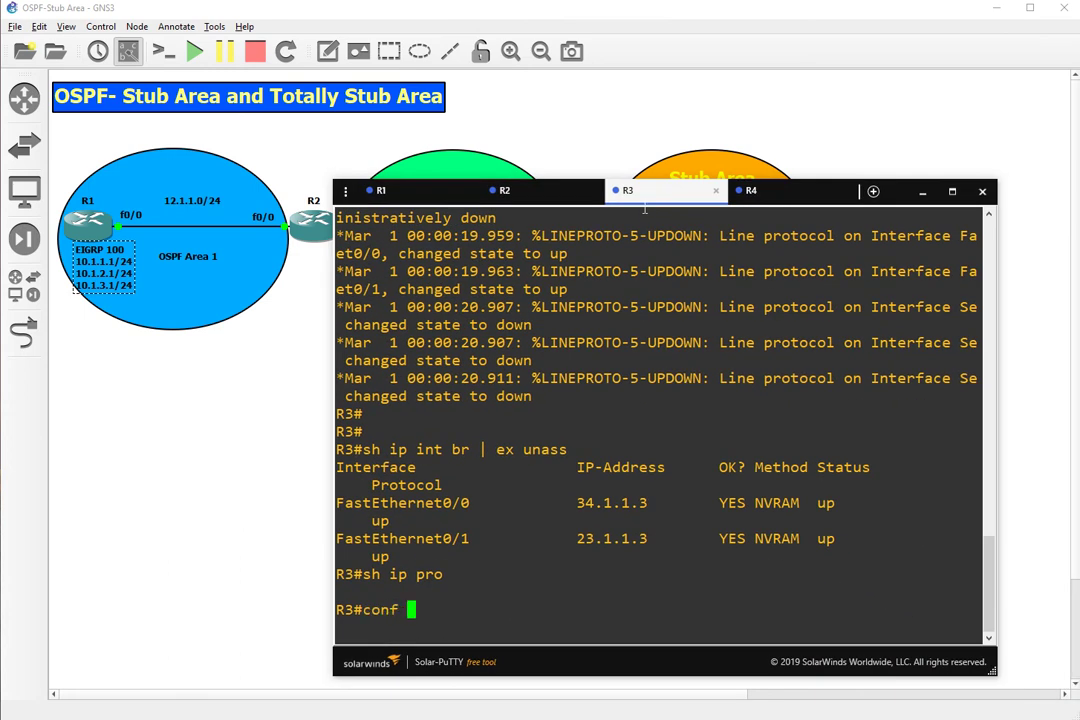
text(t)
key(Return)
text(router ospof)
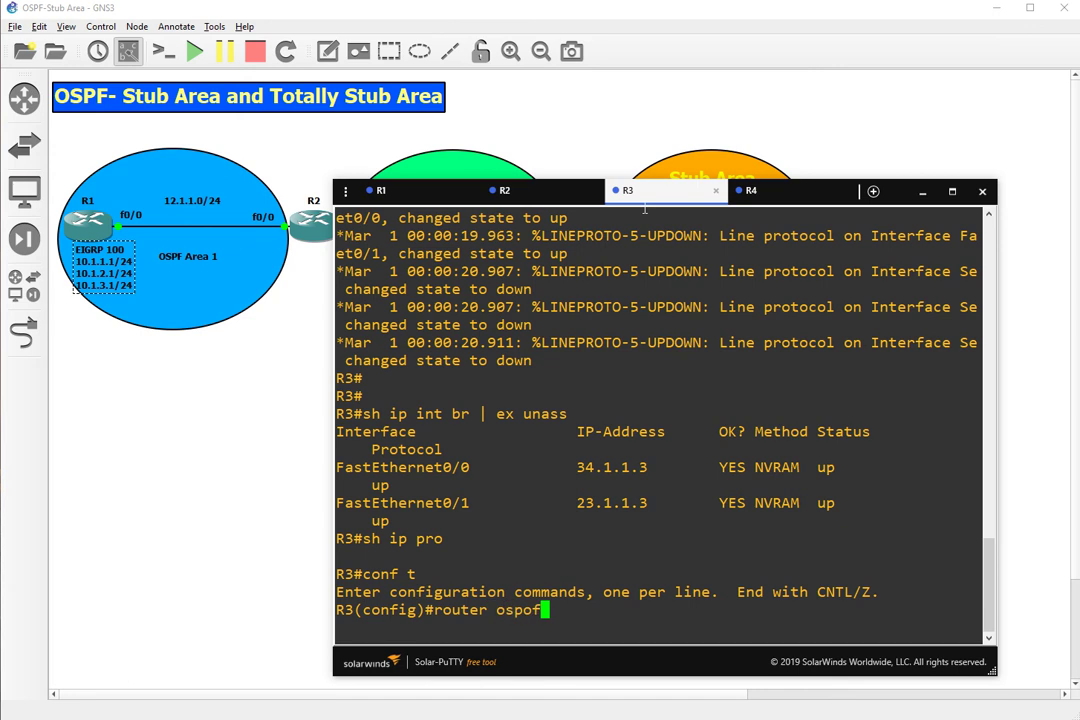
key(BackSpace)
key(BackSpace)
text(f 1)
key(Return)
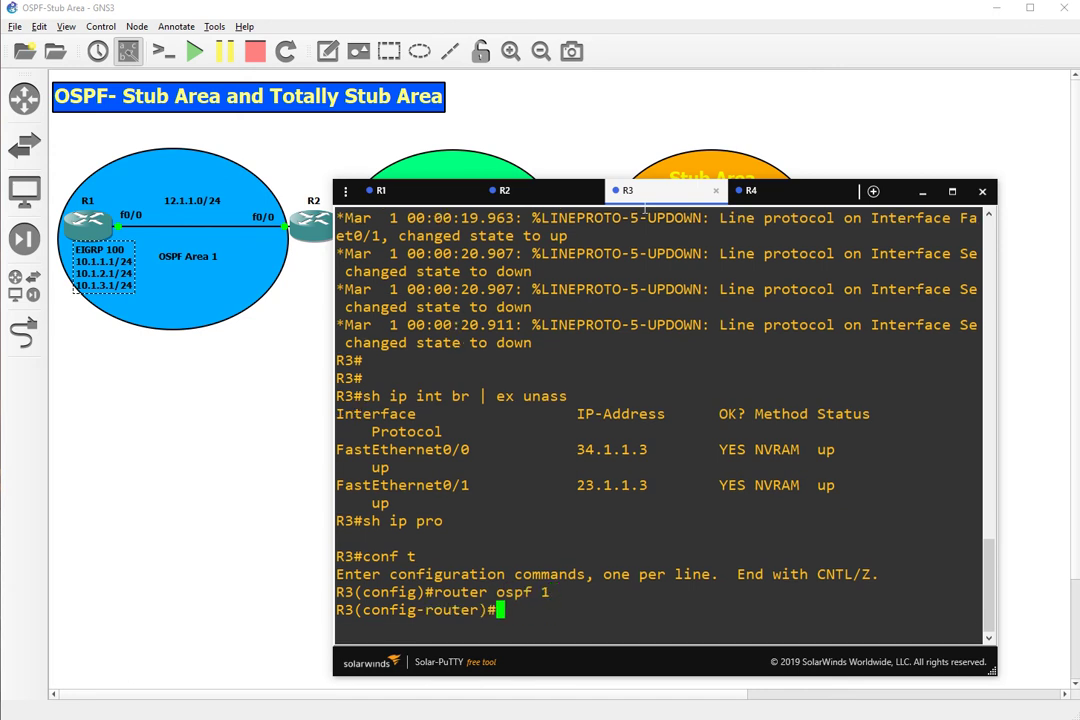
Step: Advertise network 23.1.1.0 with wildcard mask 0.0.0.255 in area 0 under R3's OSPF process
text(net)
key(Tab)
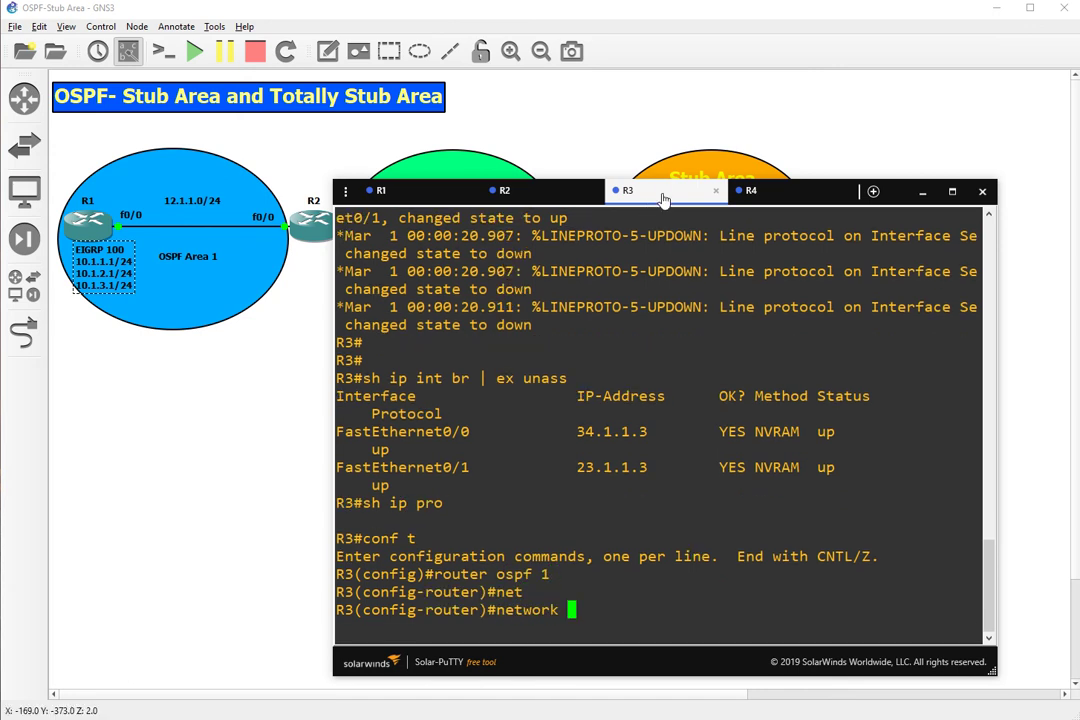
drag(663, 199, 681, 248)
text(2)
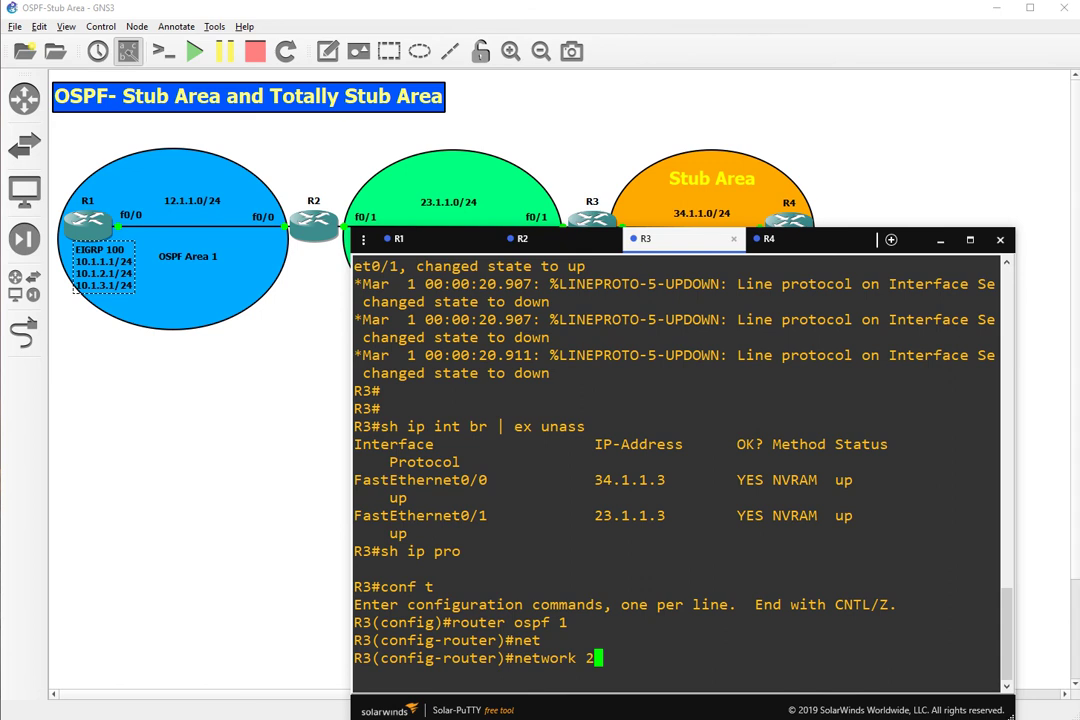
text(3.1.1.0 0.0.0.255)
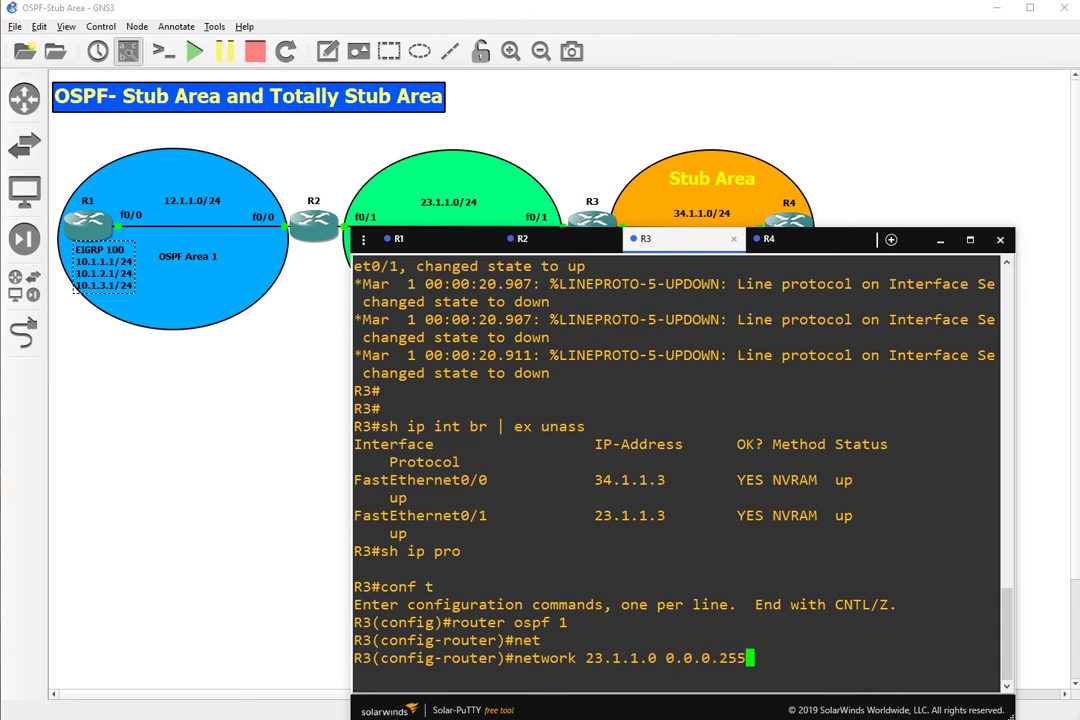
text( area)
drag(671, 238, 658, 178)
text(0)
key(Return)
Step: Advertise network 34.1.1.0 with wildcard mask 0.0.0.255 in area 2 on R3 by reusing the previous network command
key(Up)
key(Left)
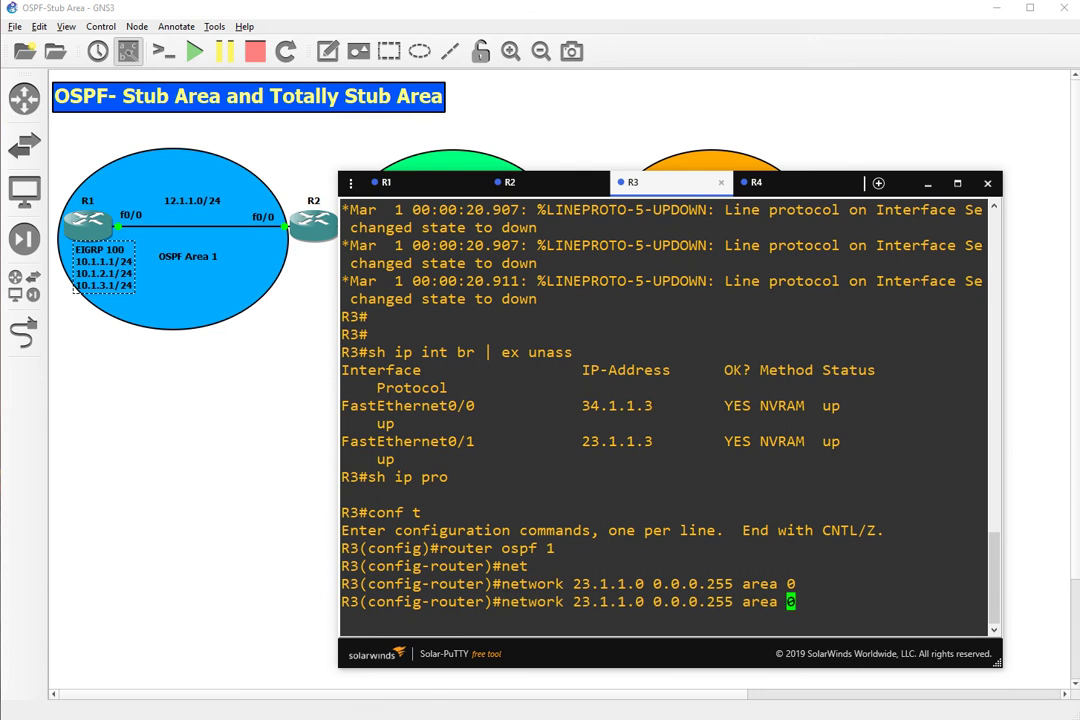
key(Left)
key(Left)
key(Left)
key(Left)
key(Left)
key(Left)
key(Left)
key(Left)
key(Left)
key(Left)
key(Left)
key(Left)
key(Left)
key(Left)
key(Left)
key(Left)
key(Left)
key(Left)
key(Left)
key(Left)
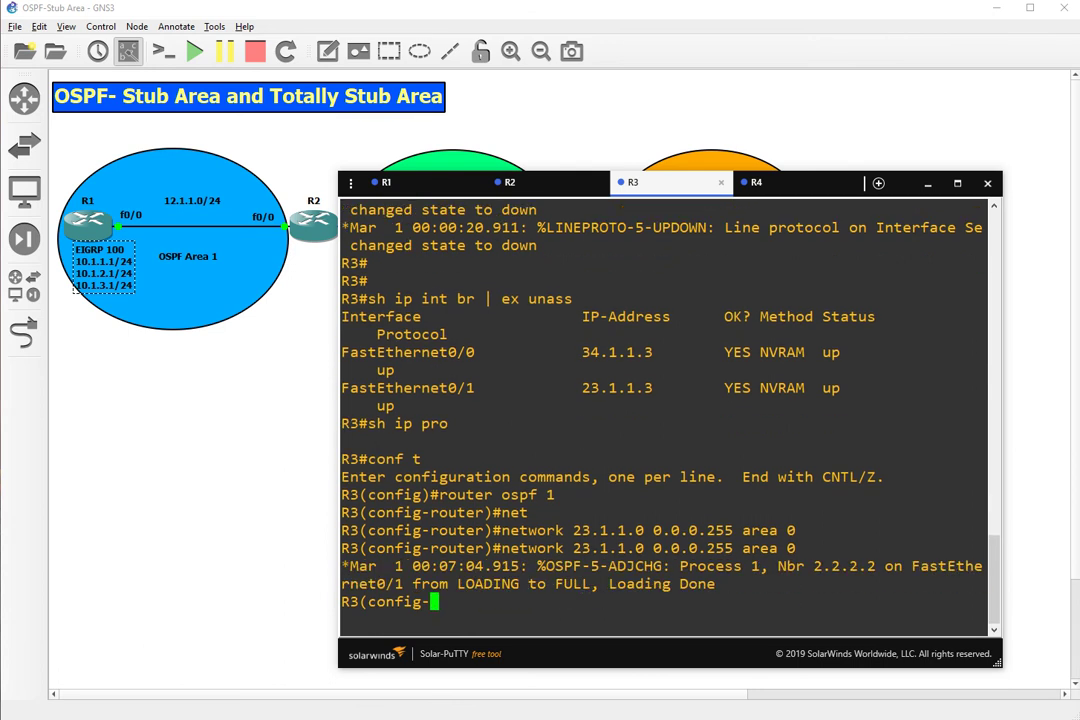
key(Delete)
key(Right)
text(4)
key(Right)
key(Right)
key(Right)
key(Right)
key(Right)
key(Right)
key(Right)
key(Right)
key(Right)
key(Right)
key(Right)
key(Right)
key(Right)
key(Right)
key(Right)
key(Right)
key(Right)
key(Right)
key(Right)
key(Right)
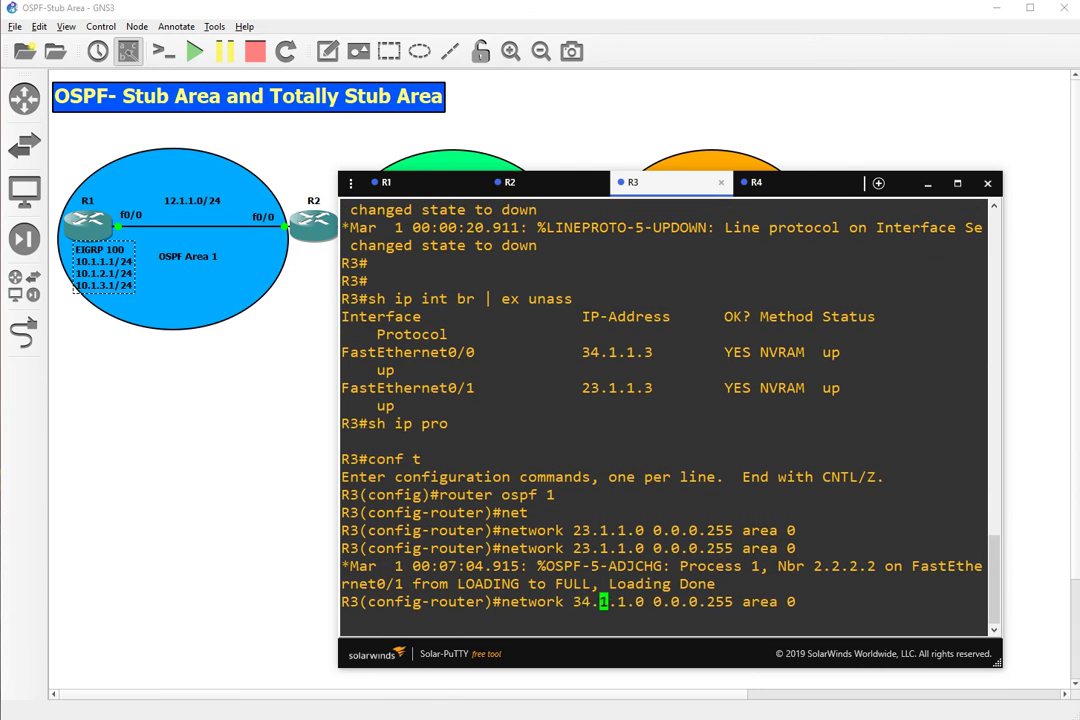
key(BackSpace)
text(2)
key(Return)
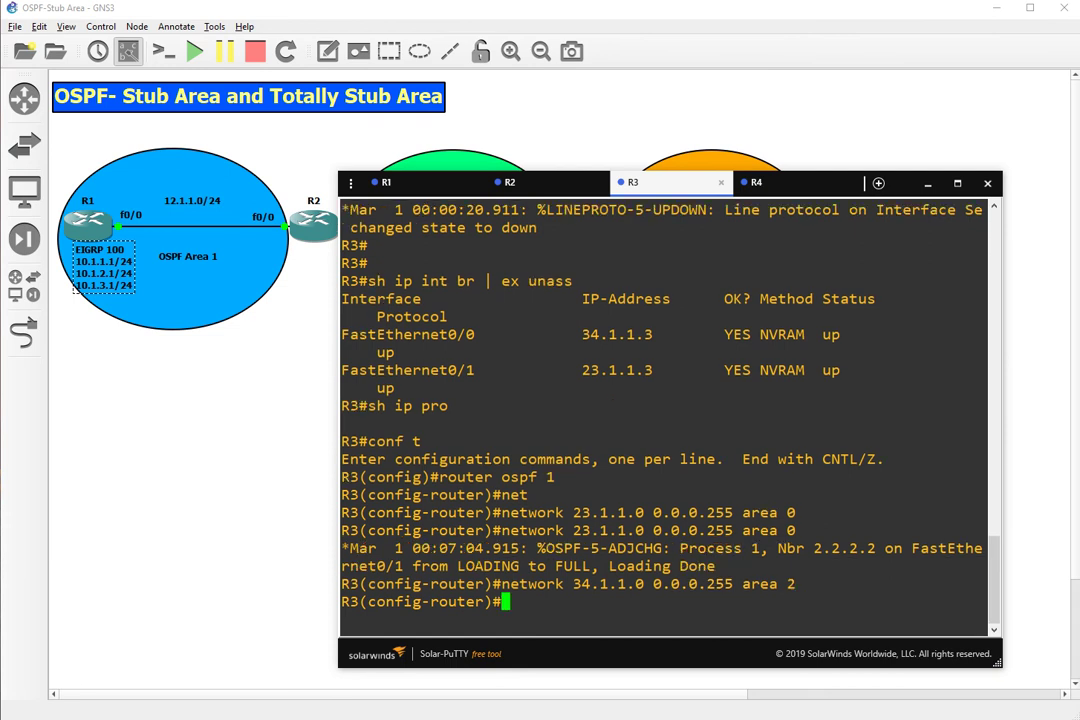
Step: Leave configuration mode on R3 and save its running configuration
text(end)
key(Return)
text(wr)
key(Return)
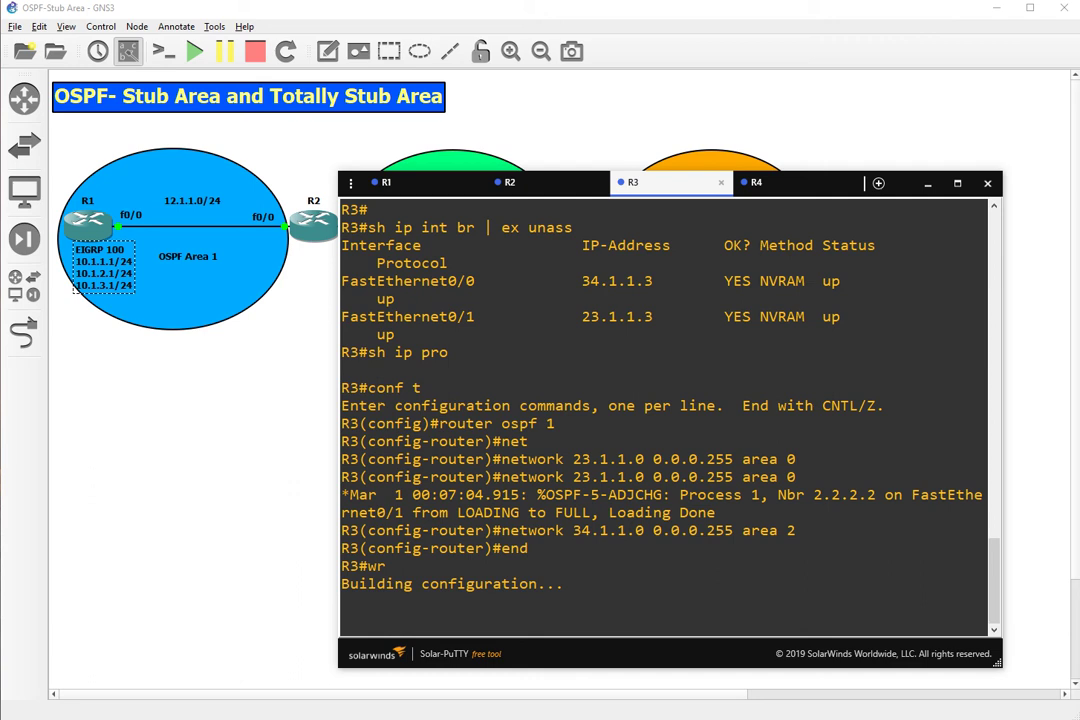
Step: Display the IP routing tables of R4 and R3 to check which routes they have learned
click(755, 182)
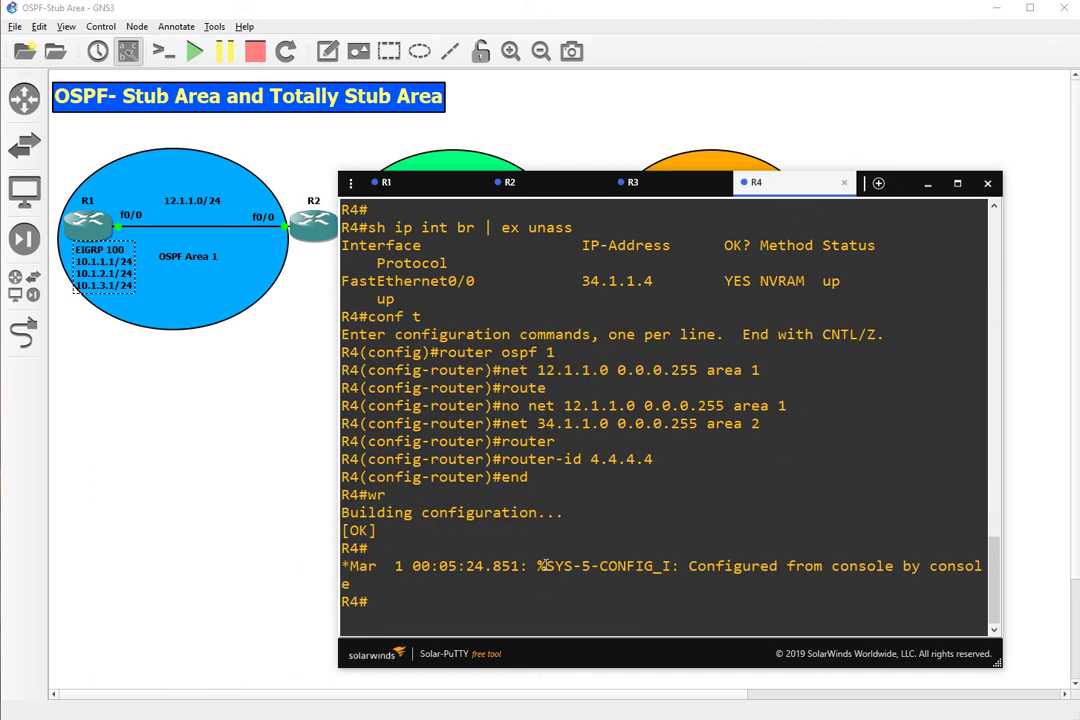
text(sh ip ro)
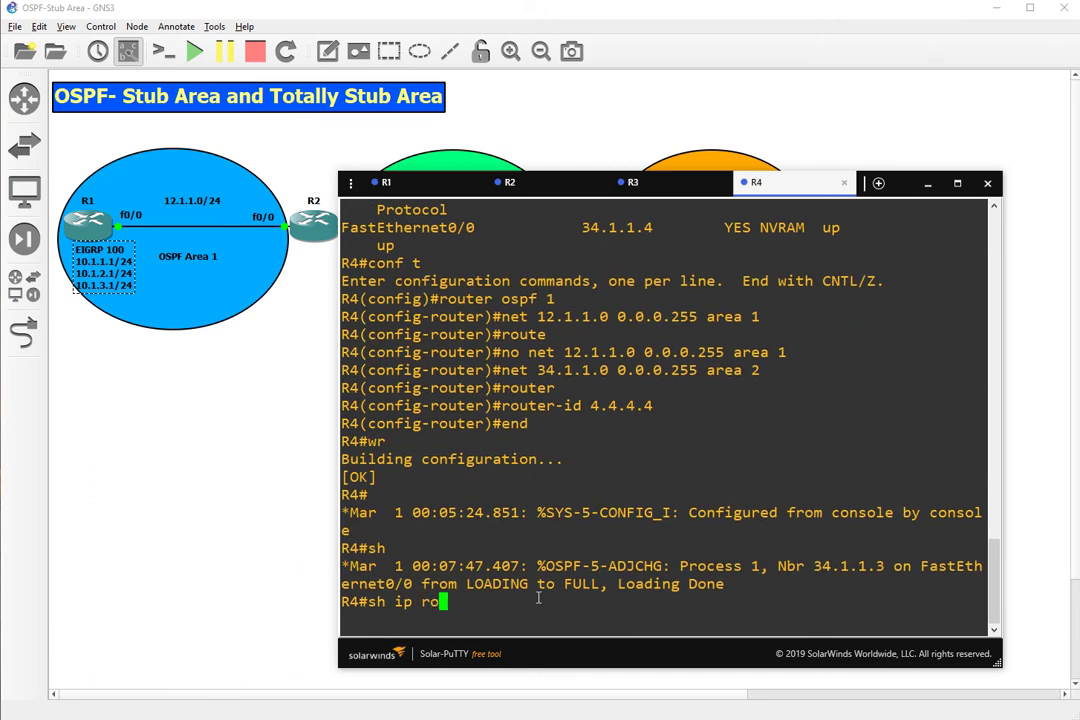
key(Return)
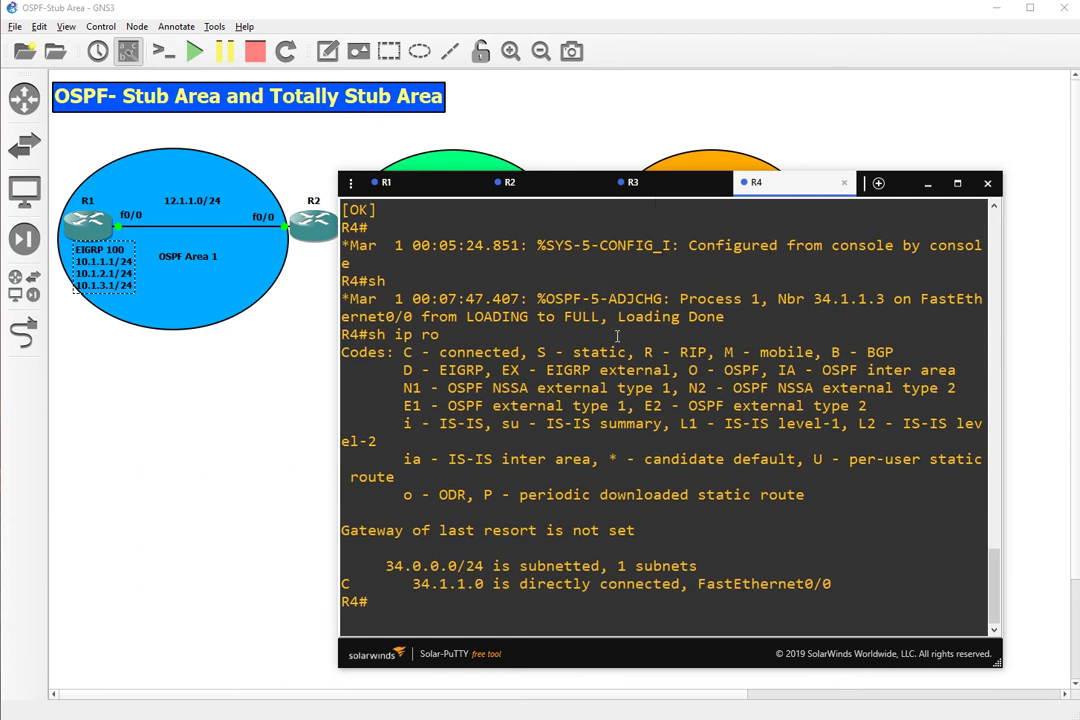
click(650, 186)
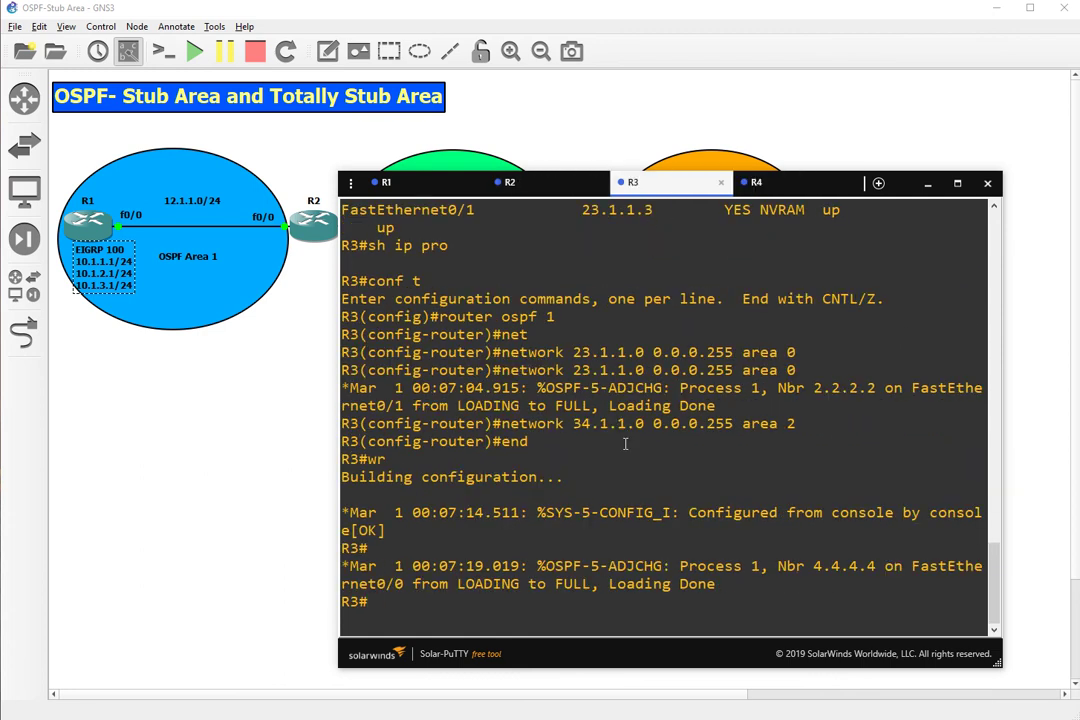
text(sh ip ro)
key(Return)
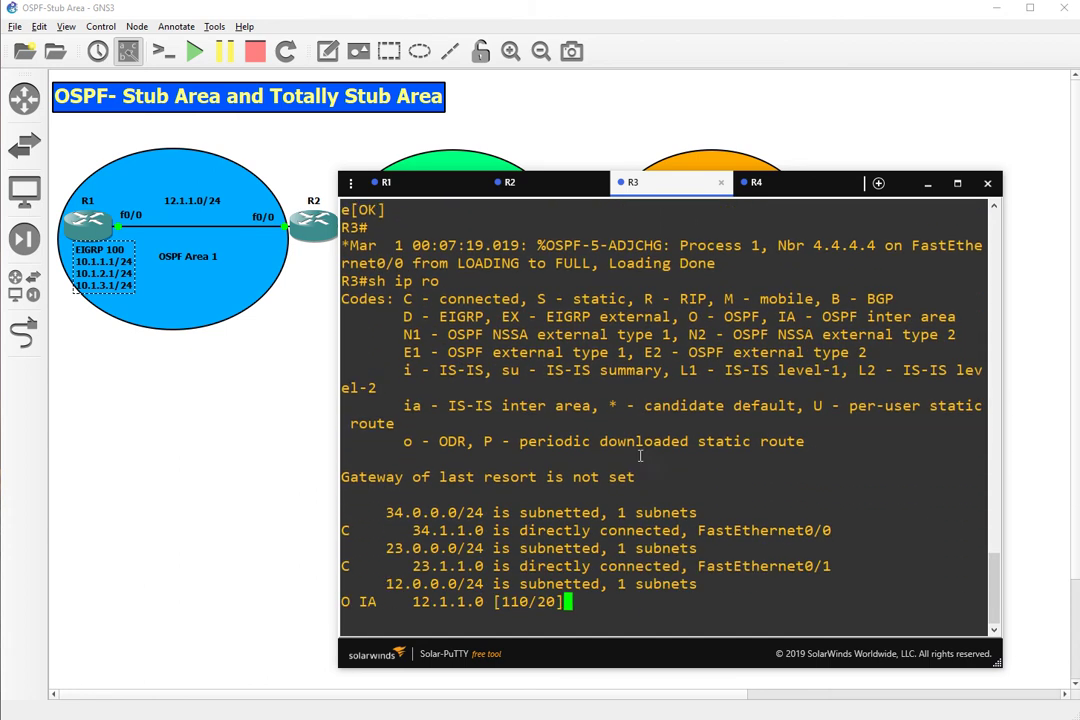
Step: Display the IP routing tables of R2 and R1 to check their OSPF routes
click(505, 182)
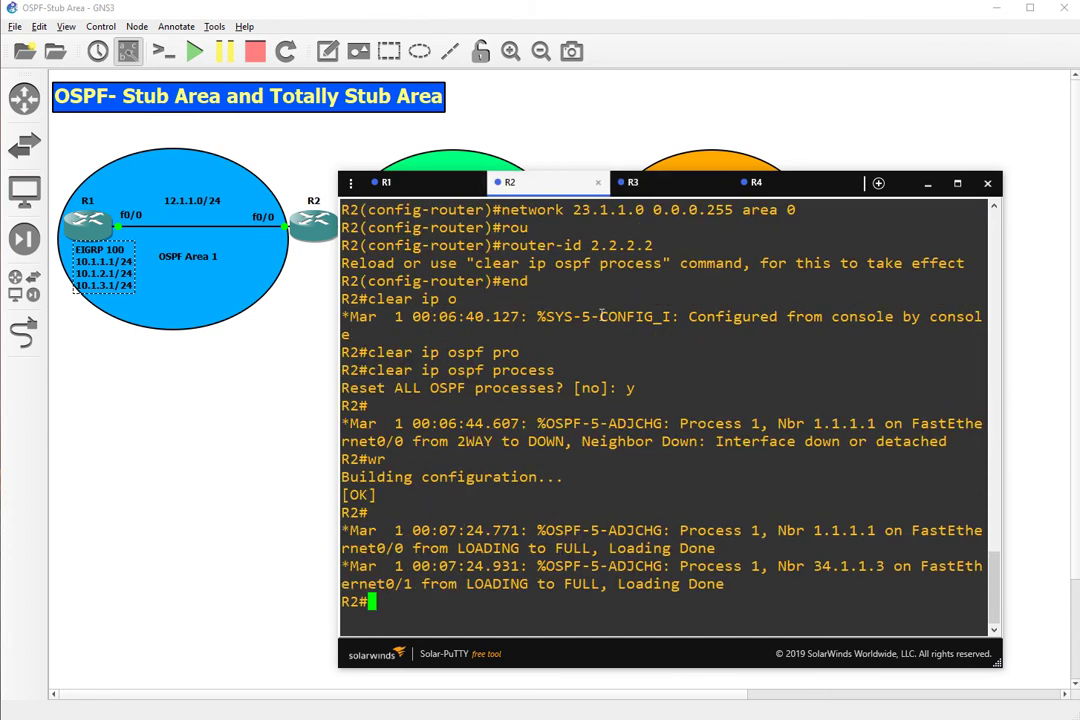
text(sh ip ro)
key(Return)
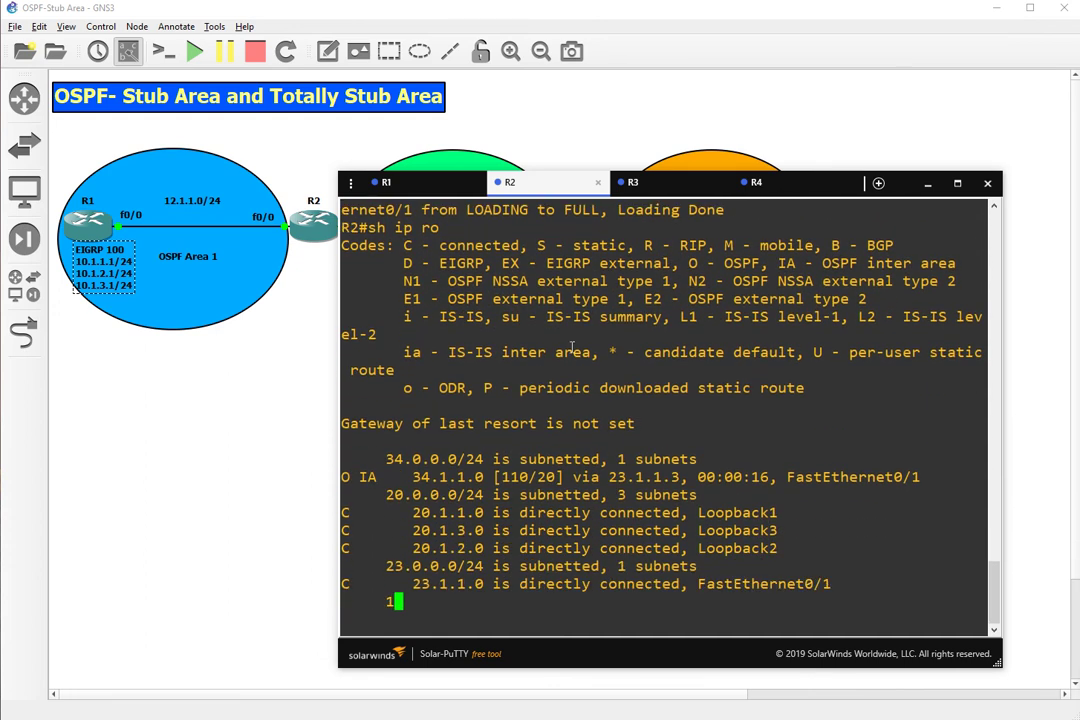
click(382, 182)
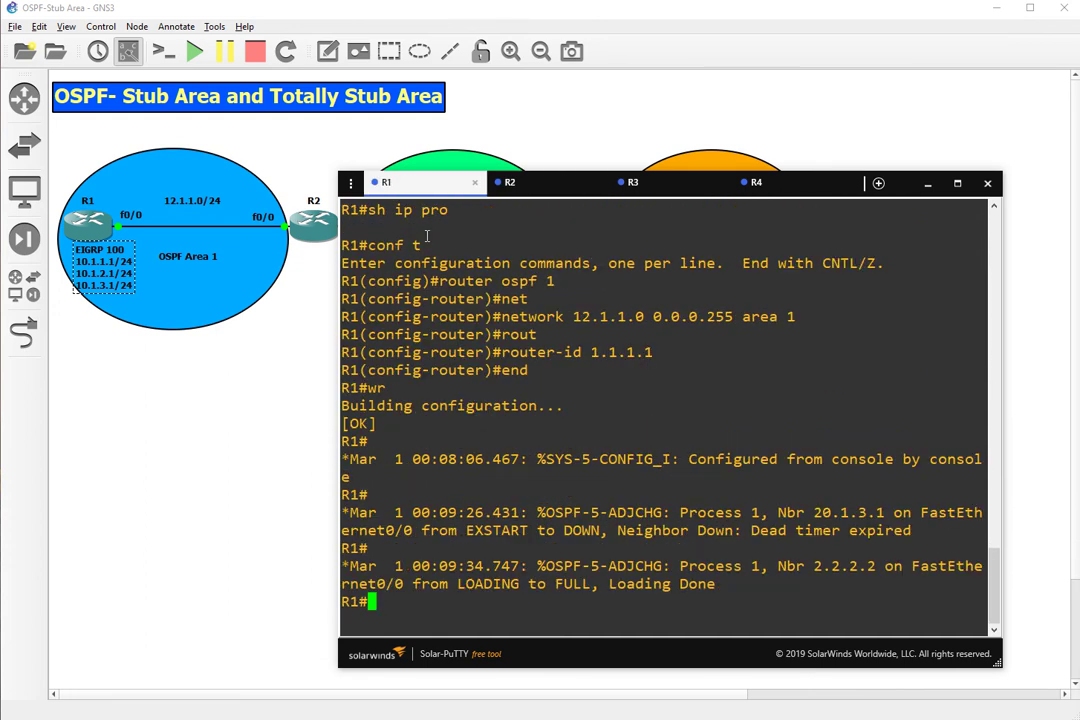
text(sh ip ro)
key(Return)
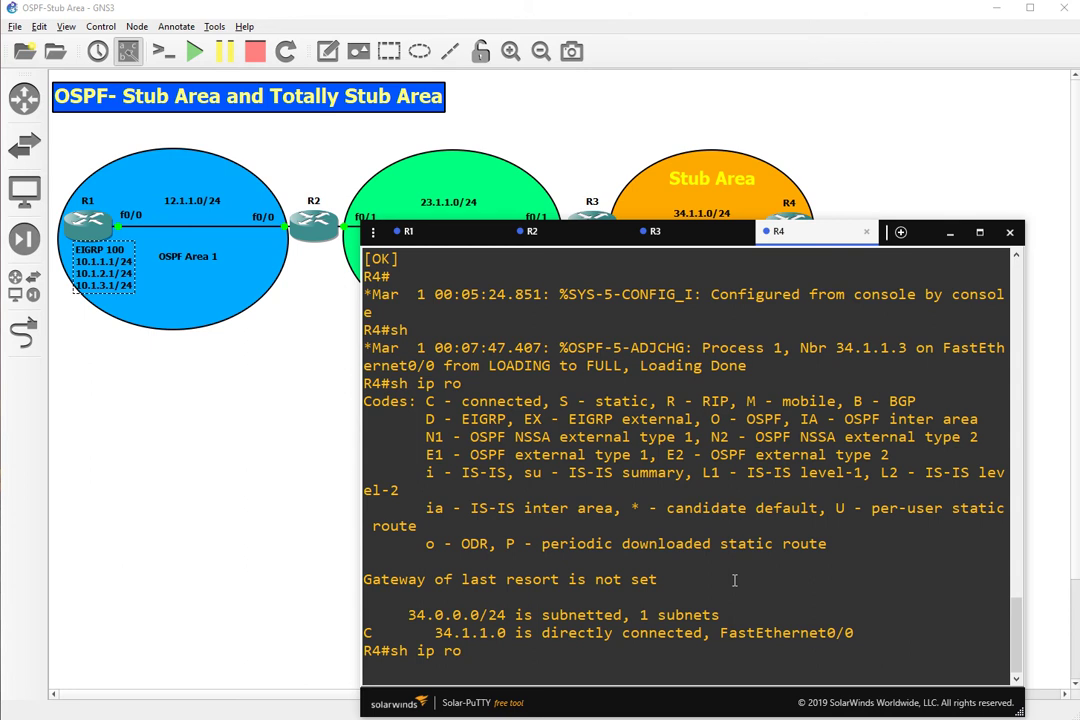
Step: Display R4's routing table again and examine its OSPF inter-area routes against the topology diagram
key(Return)
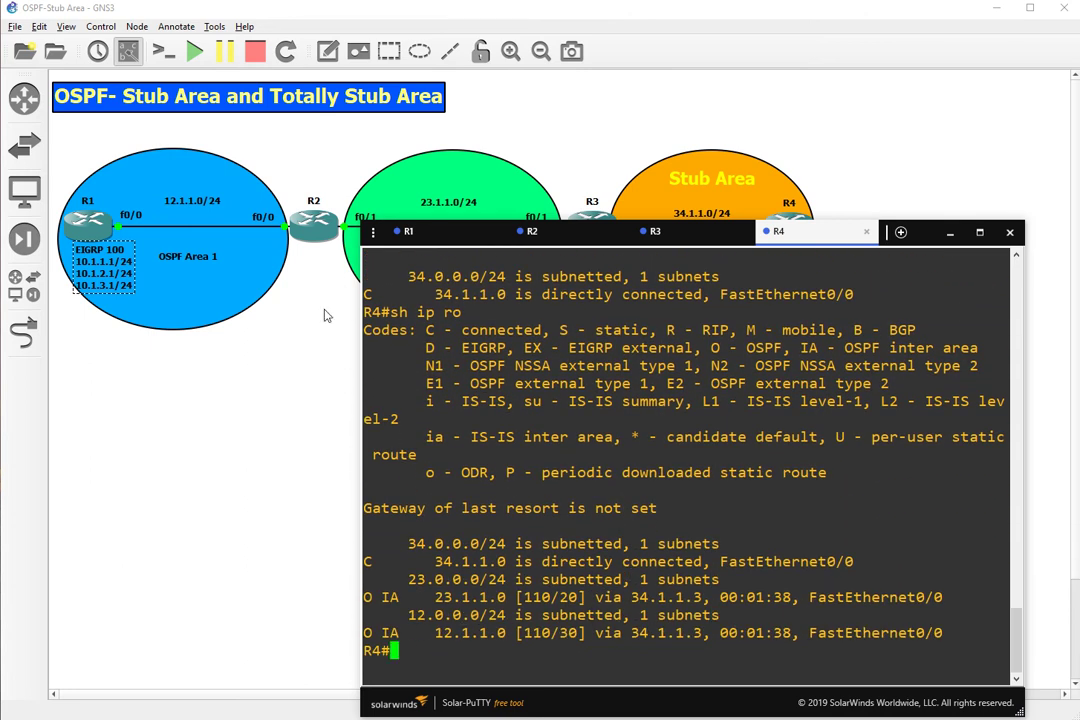
drag(786, 239, 780, 264)
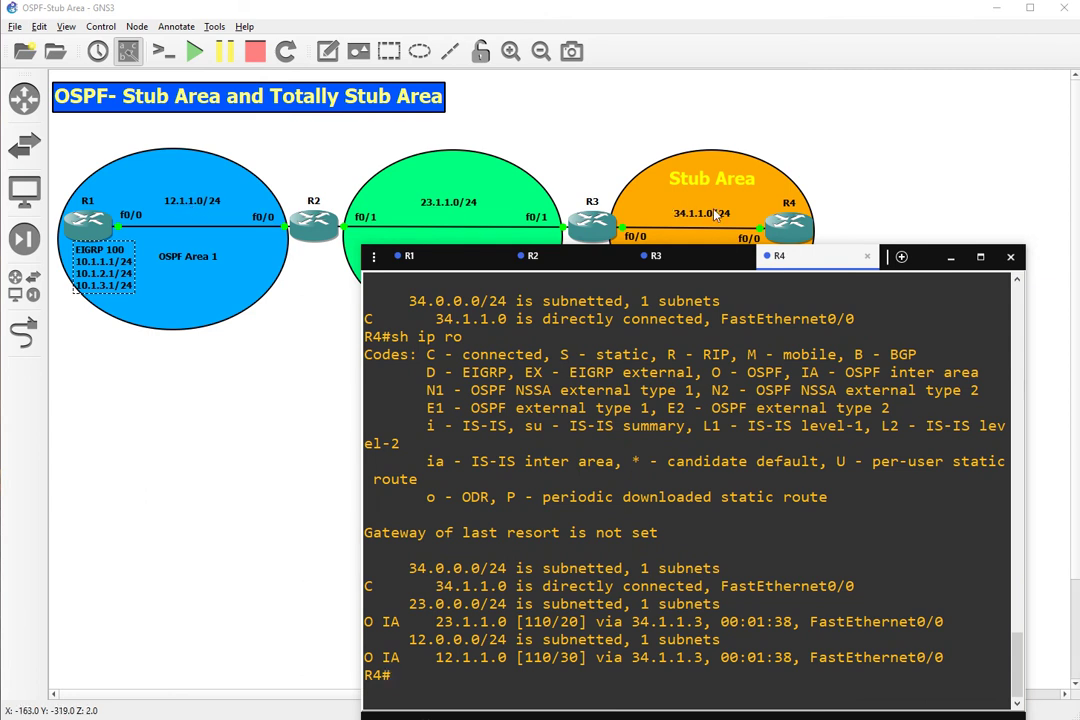
drag(800, 256, 767, 187)
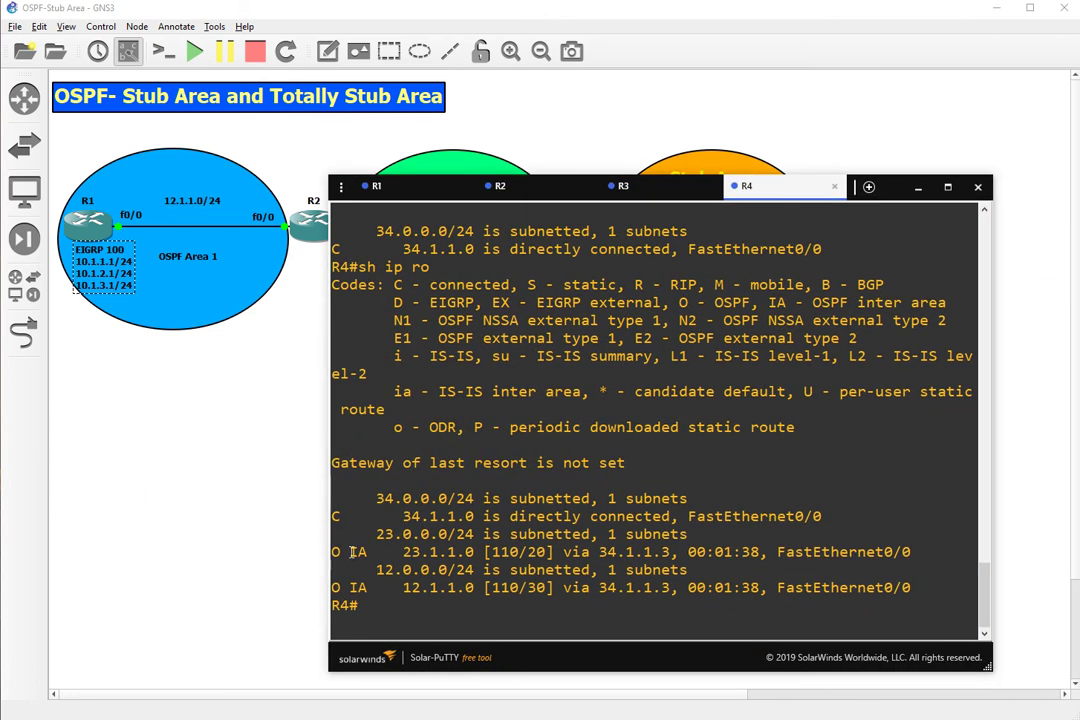
drag(332, 552, 395, 589)
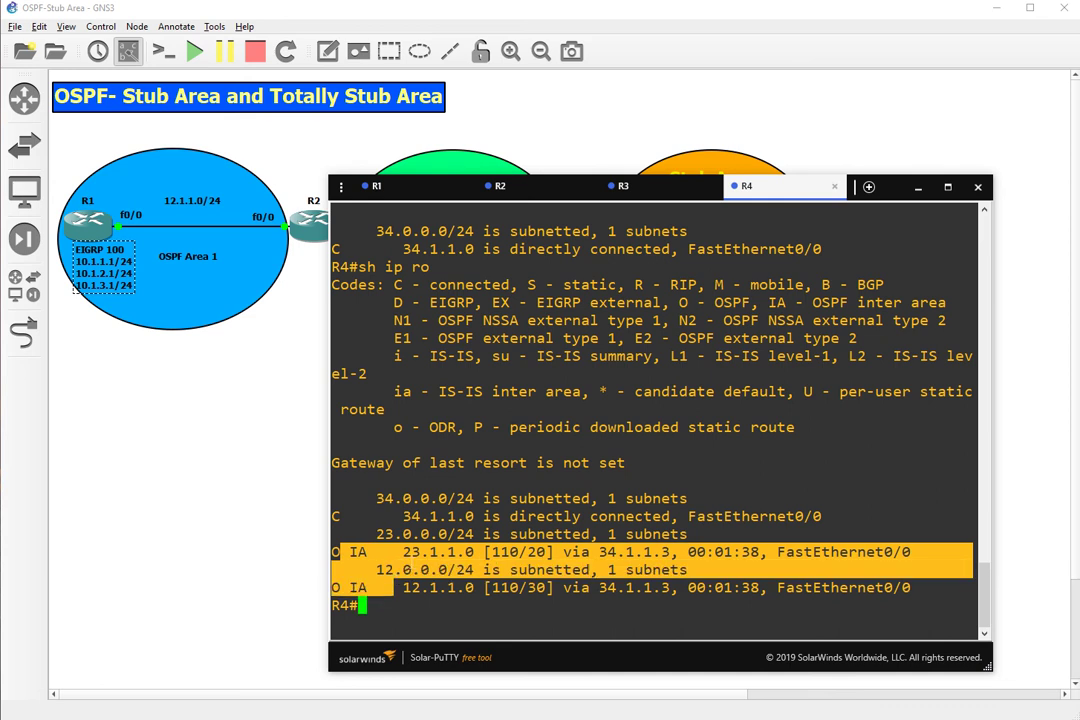
click(379, 562)
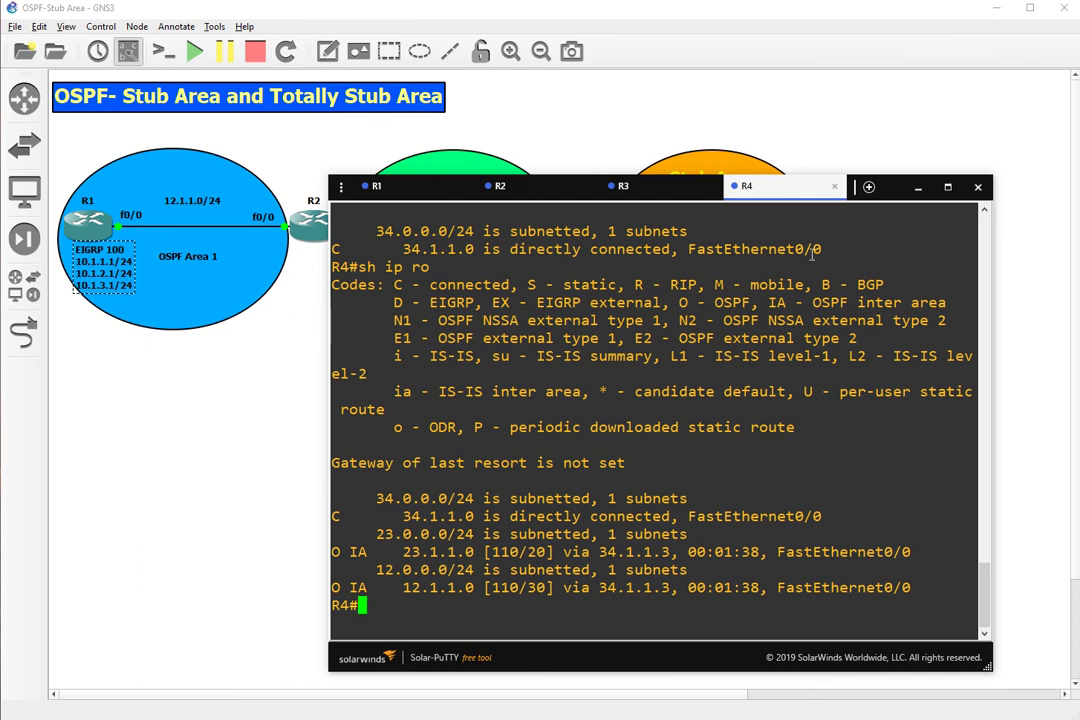
drag(775, 187, 809, 258)
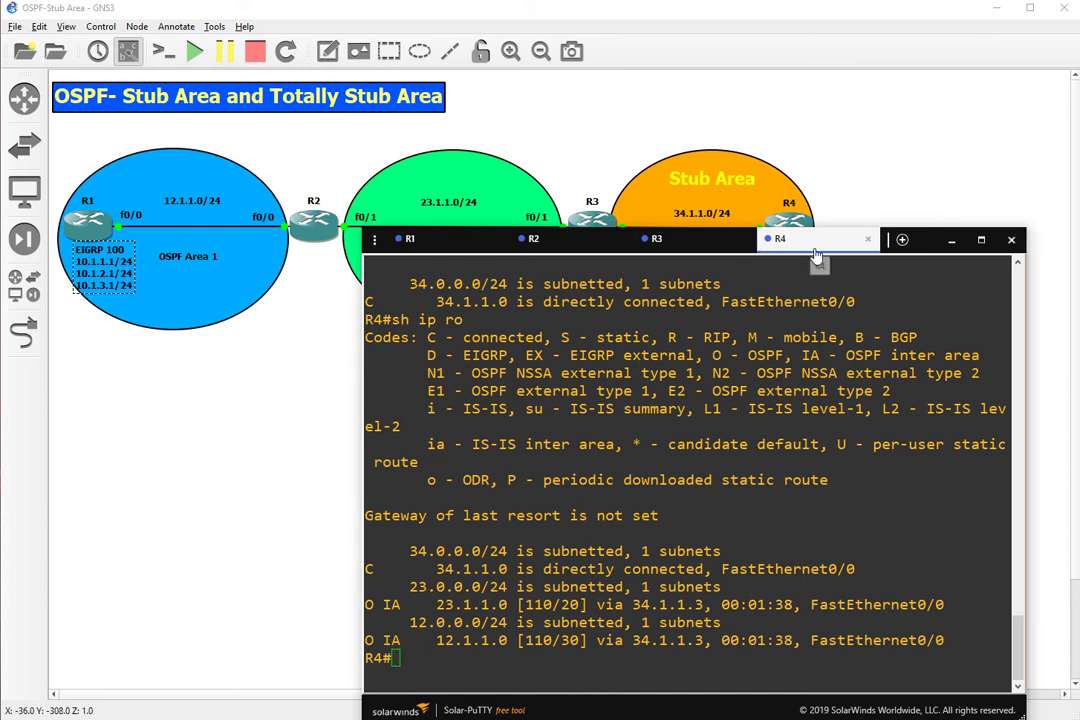
drag(823, 250, 836, 300)
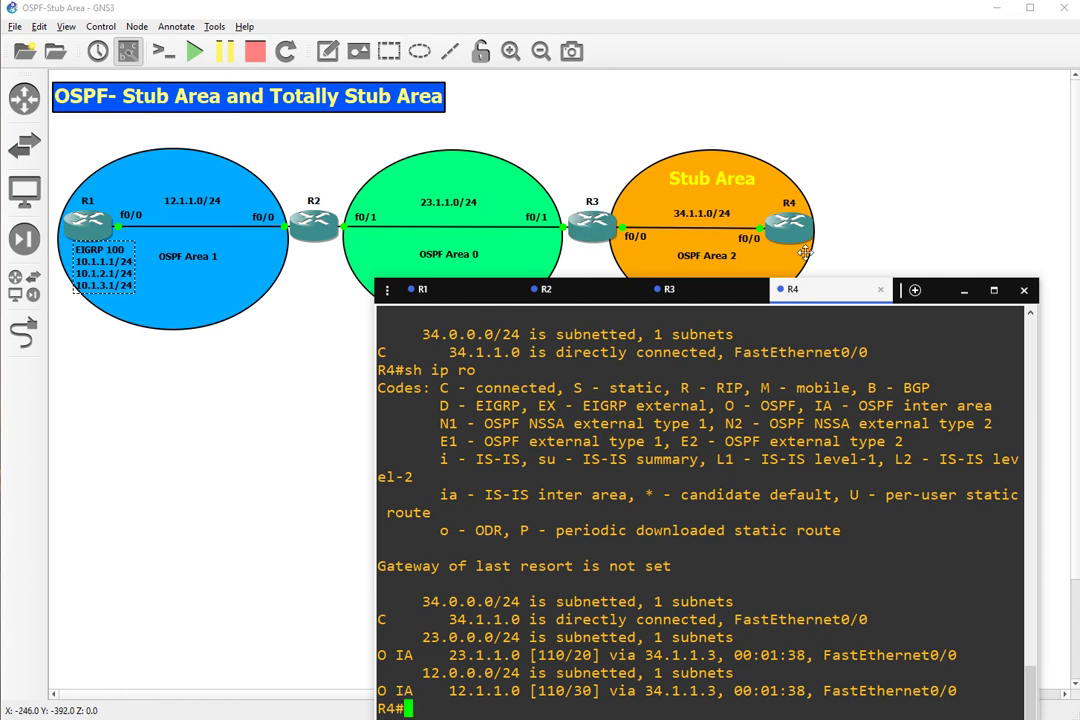
Step: Switch to R3's console, enter global configuration mode and open the router configuration for OSPF process 1
drag(843, 298, 830, 256)
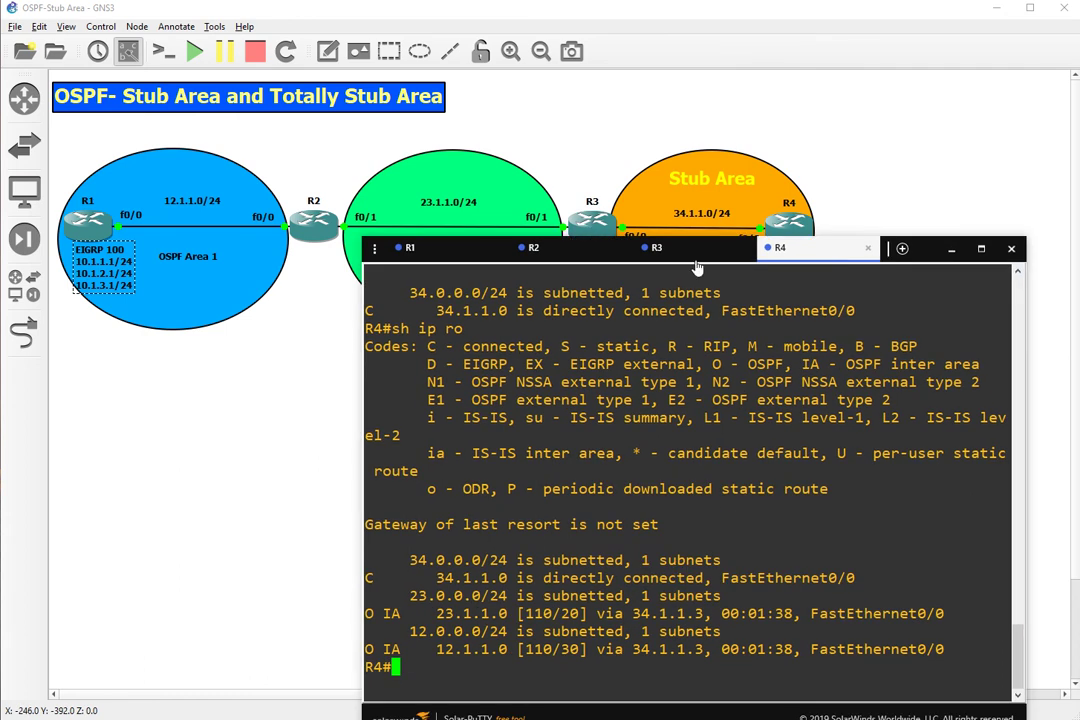
double_click(592, 224)
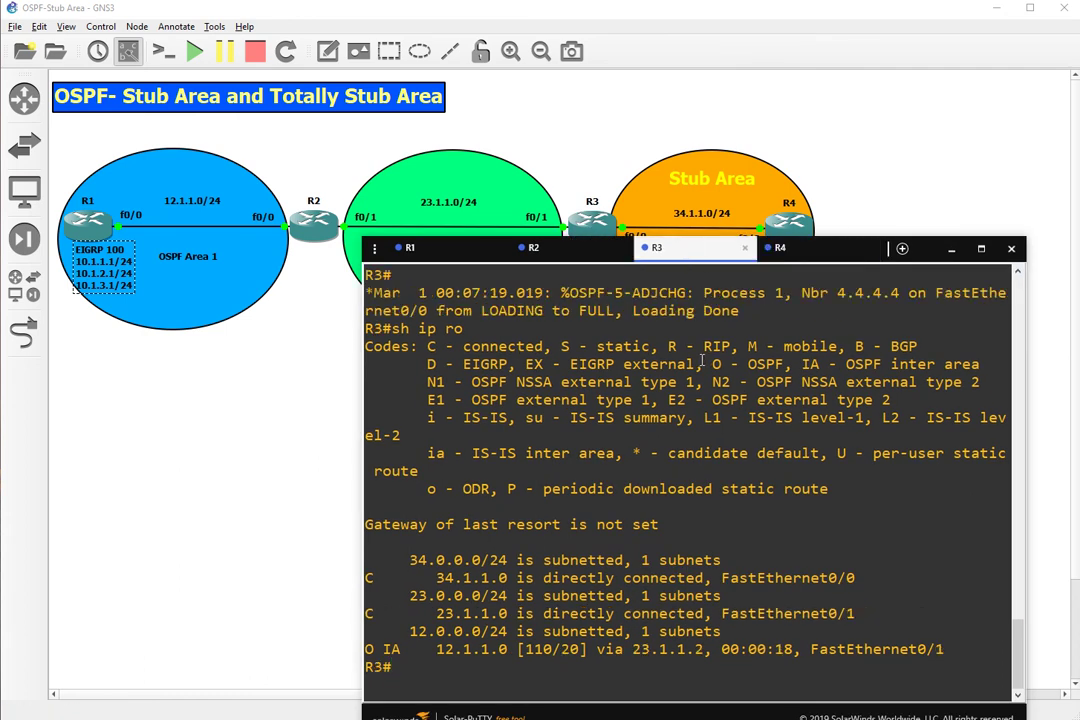
text(conf t)
key(Return)
text(rou)
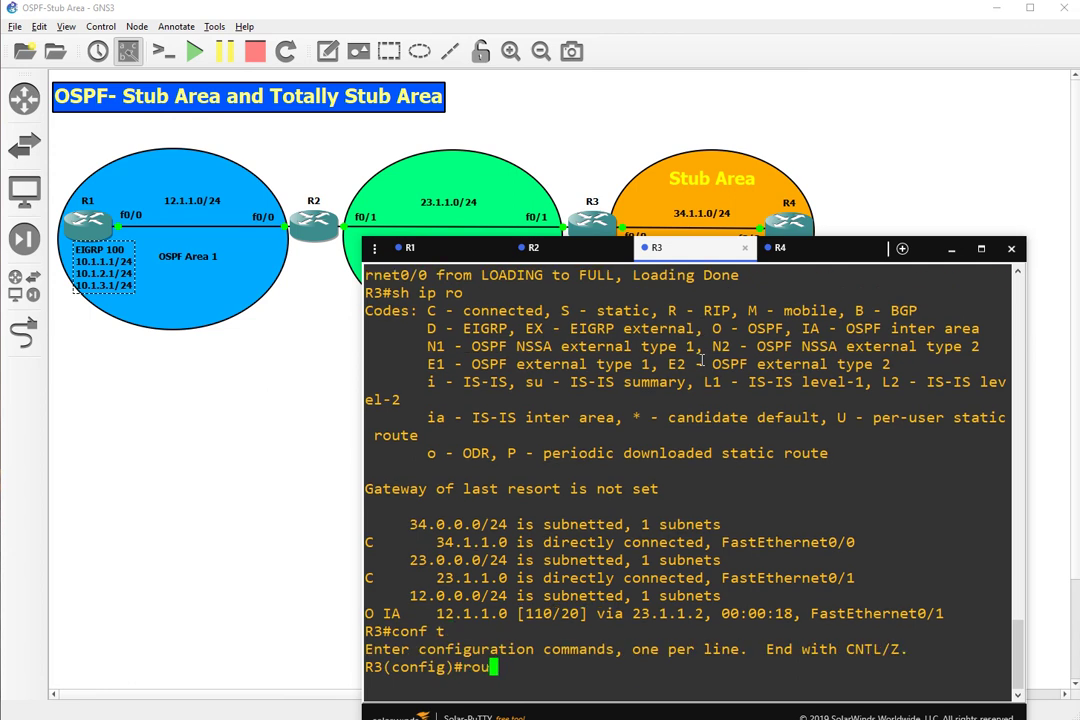
text(t)
key(Tab)
text(er osp)
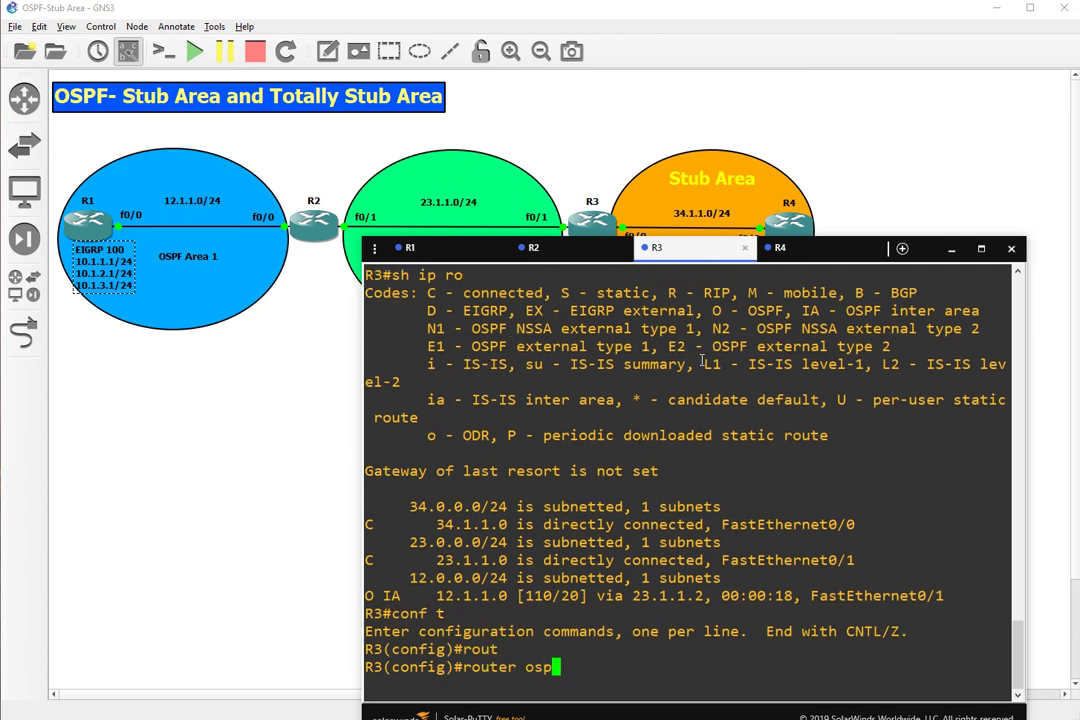
key(Tab)
text(f  1)
key(Return)
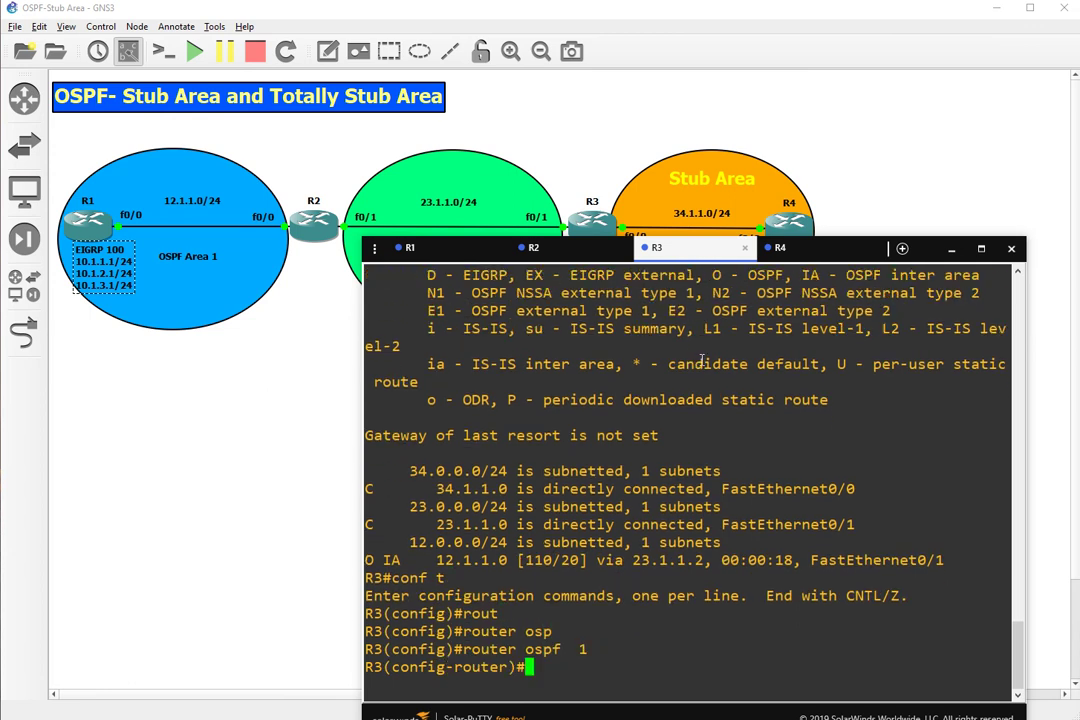
Step: List the help for the OSPF area command on R3 and examine the options available for area 2, including stub
text(are)
key(Tab)
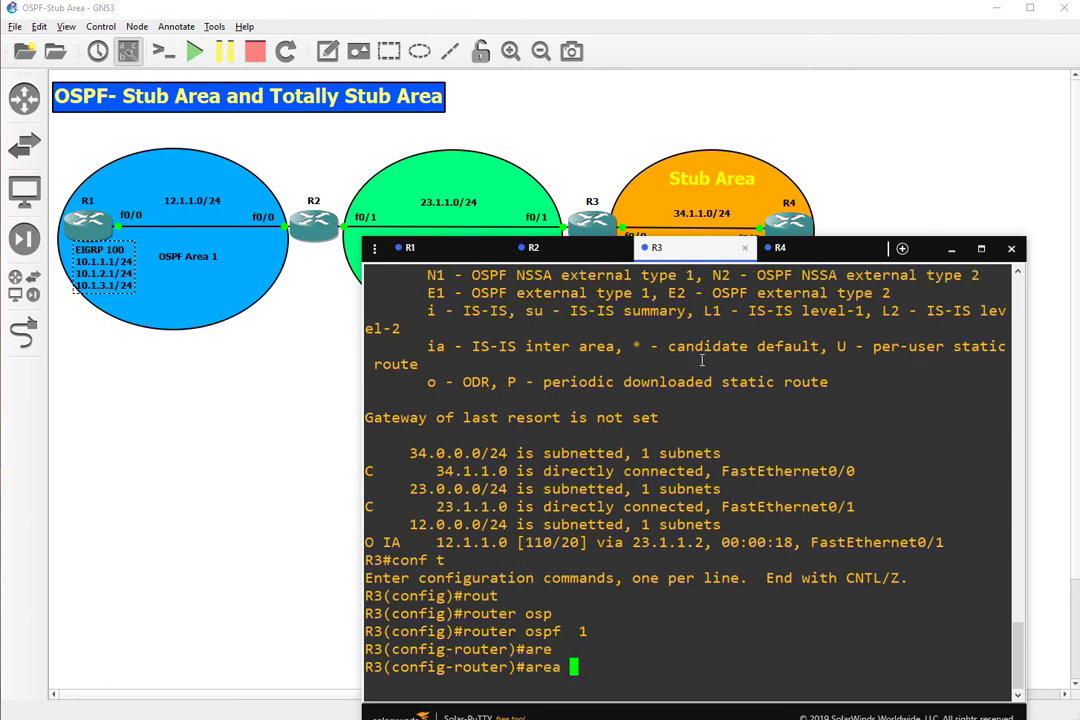
text(?)
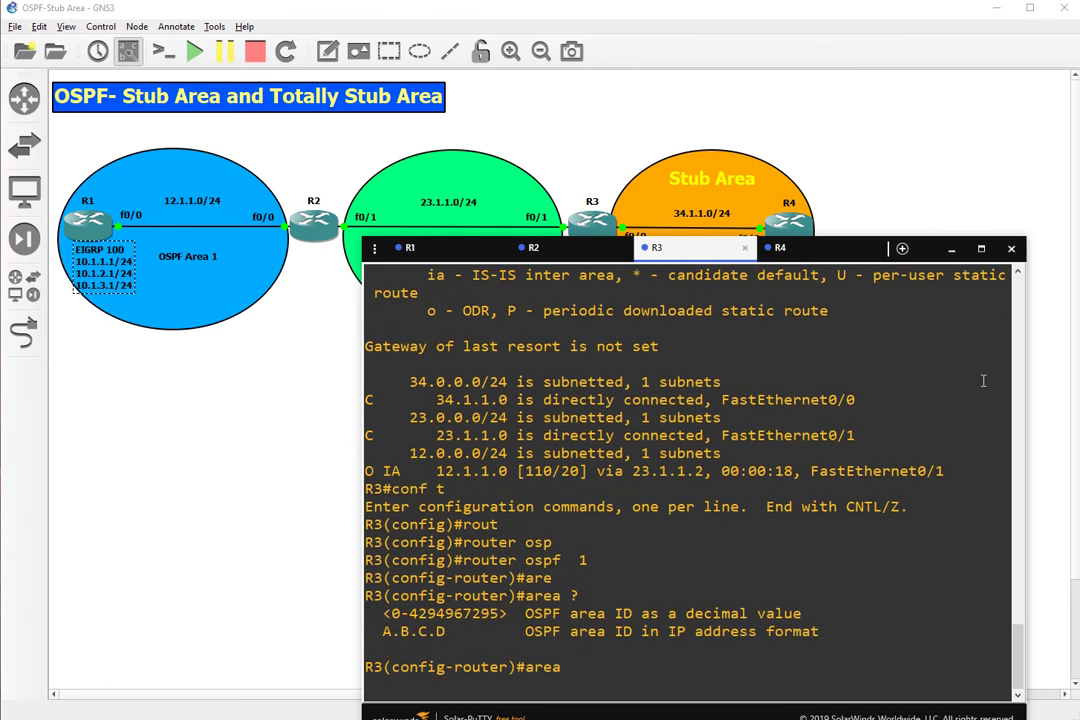
click(793, 631)
text(2 ?)
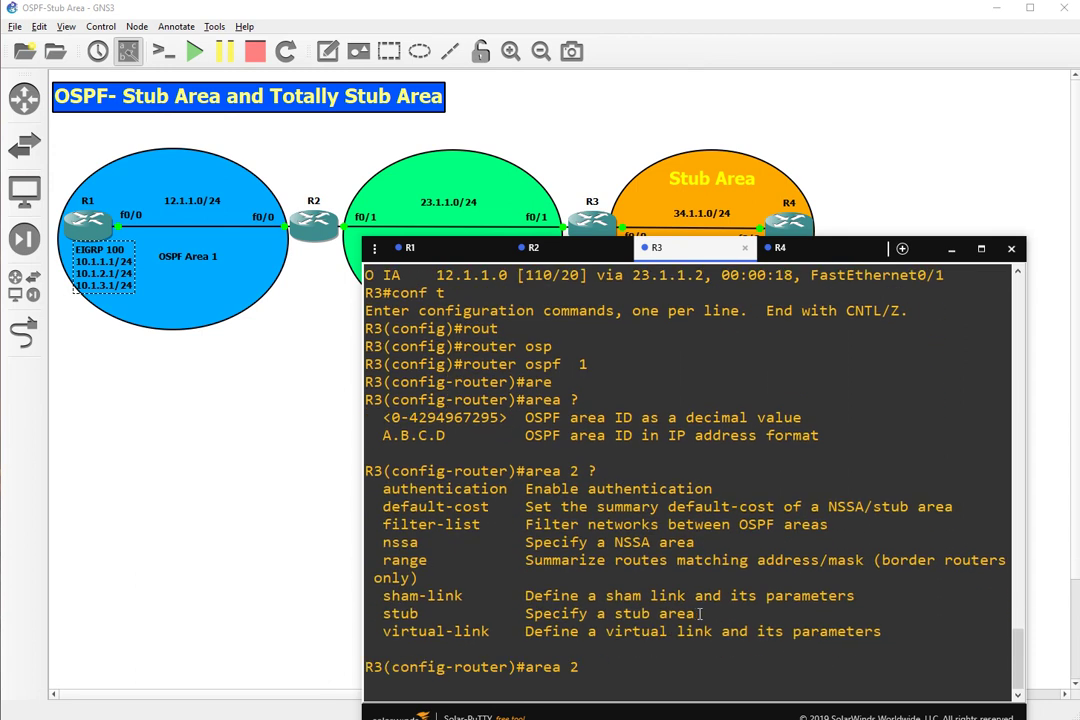
drag(697, 613, 393, 613)
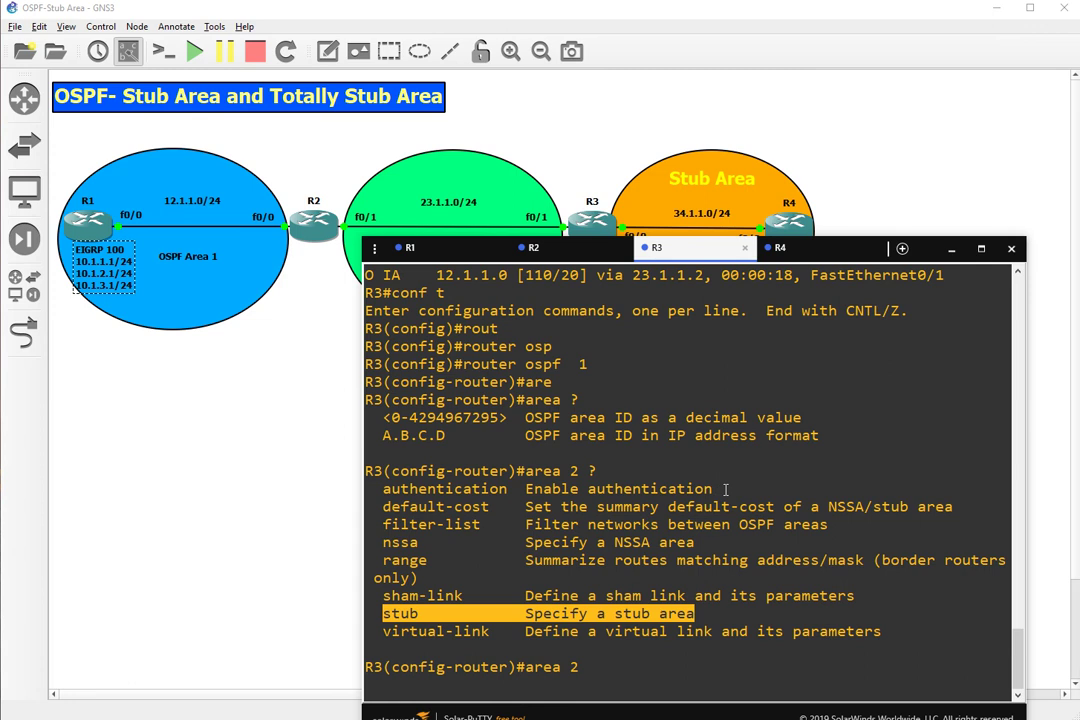
drag(726, 489, 409, 470)
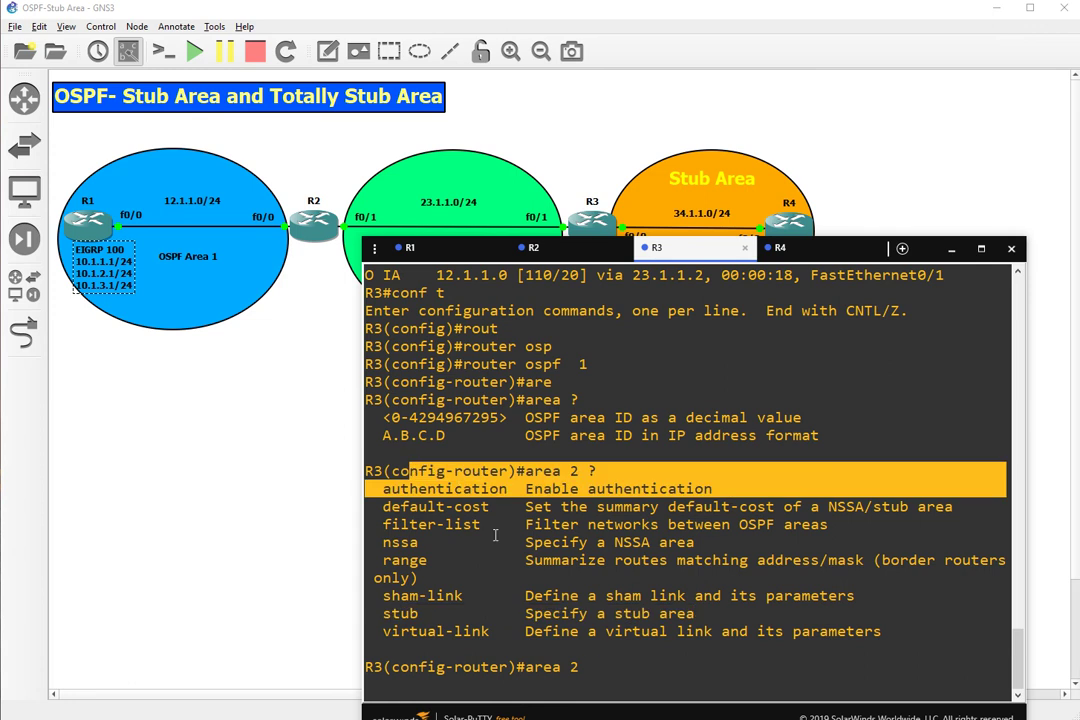
drag(838, 525, 366, 526)
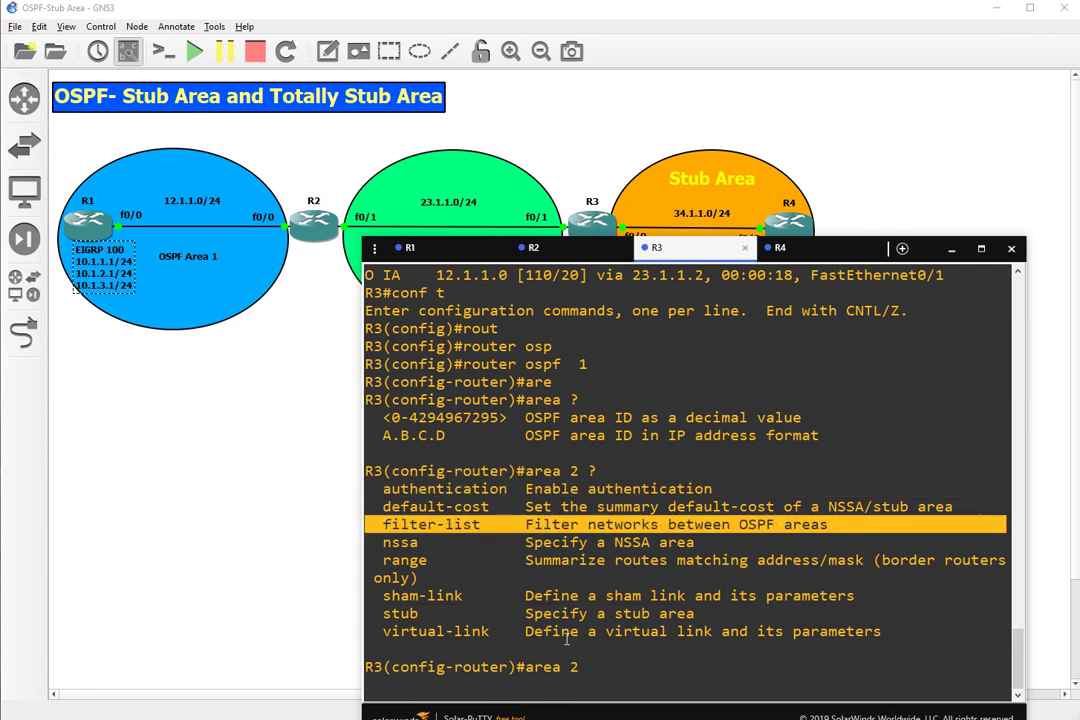
Step: Configure area 2 as a stub area in R3's OSPF process 1
drag(897, 631, 372, 631)
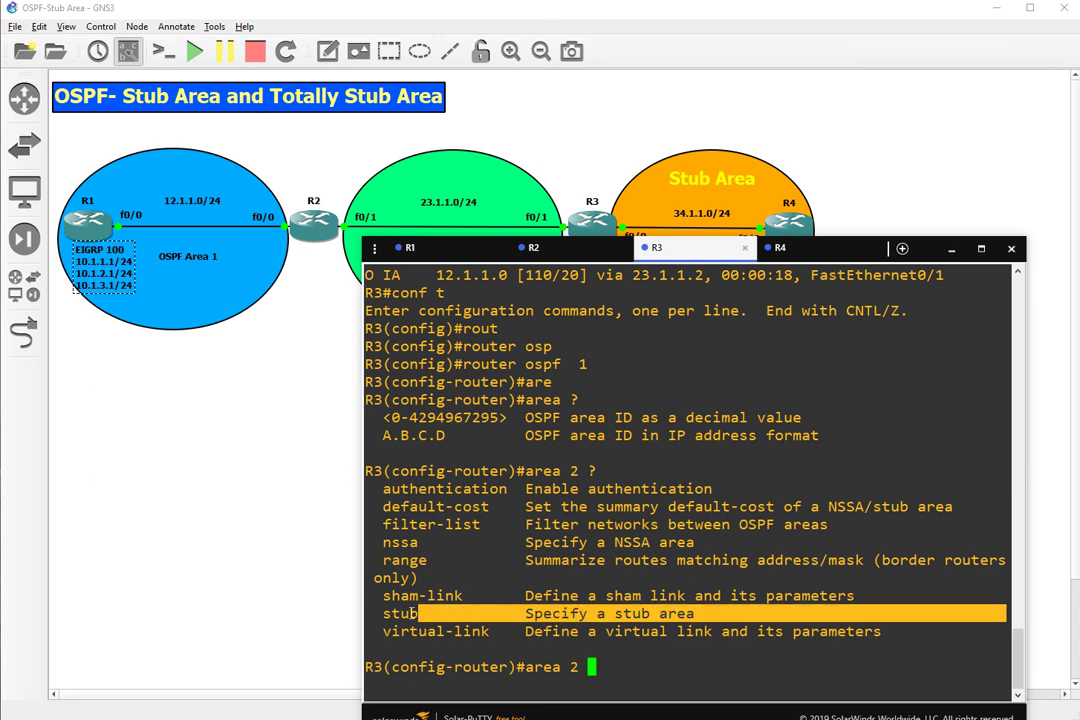
text(st)
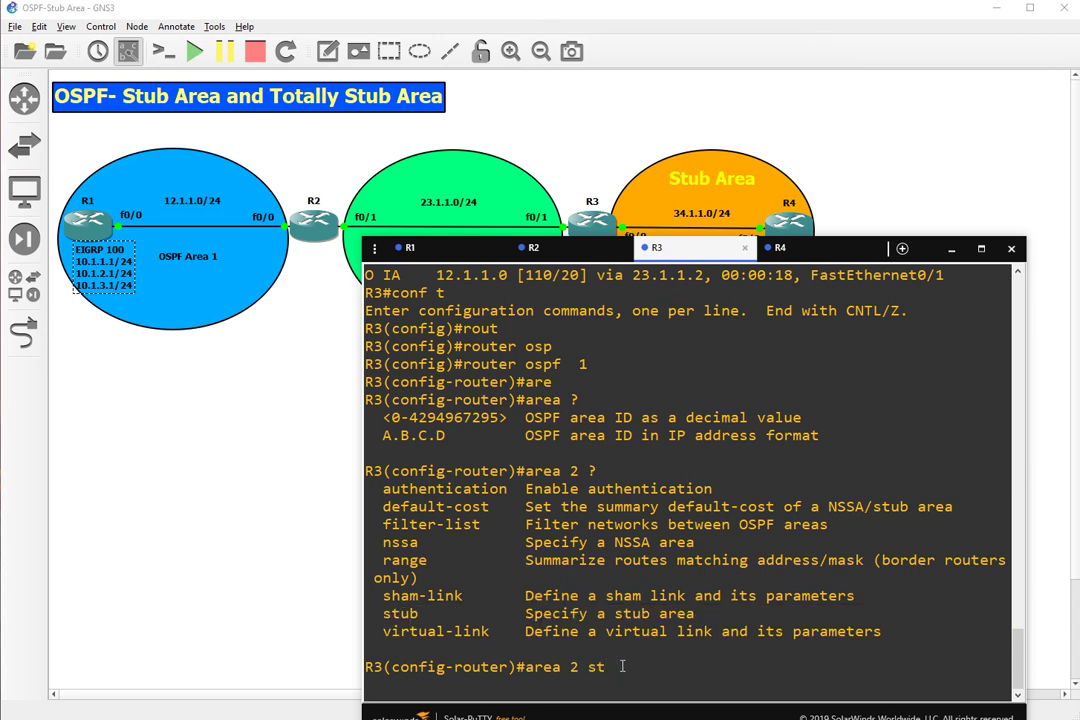
key(Up)
key(Down)
key(Tab)
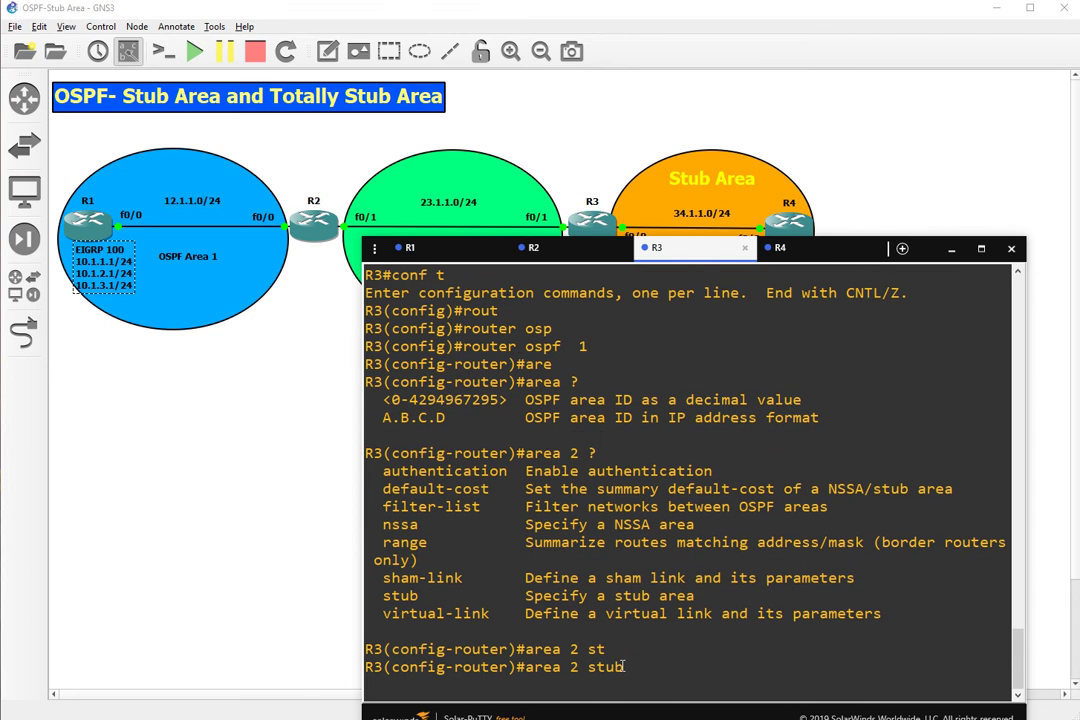
key(Return)
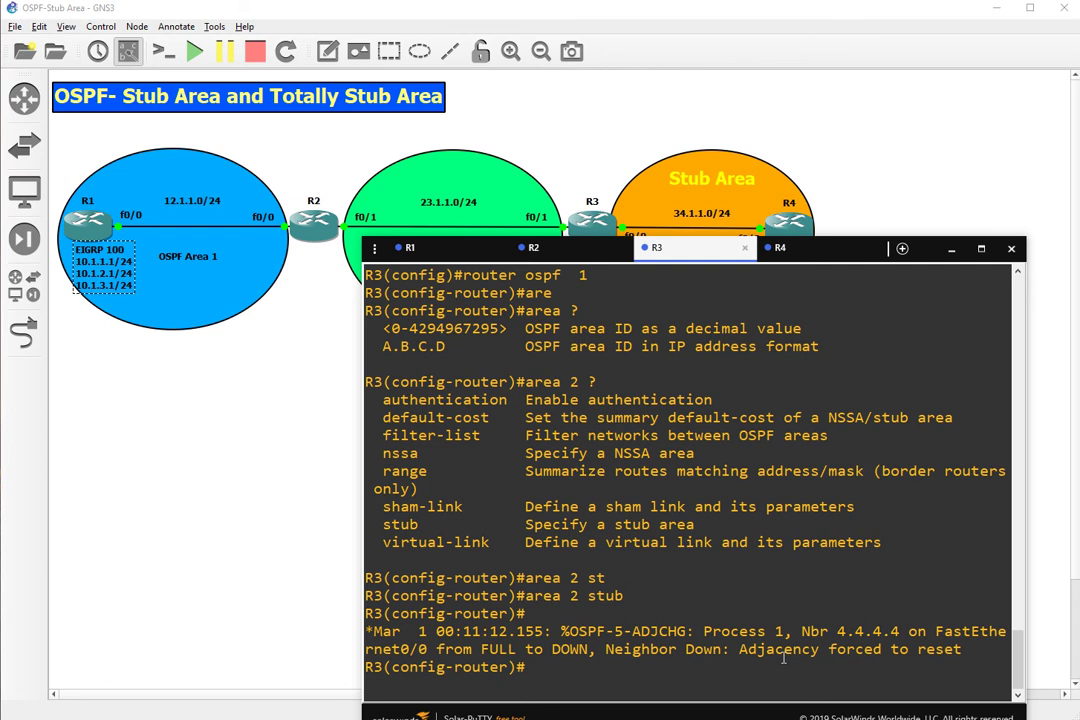
Step: Exit configuration mode on R3 and save its running configuration
text(end)
key(Return)
text(wr)
key(Return)
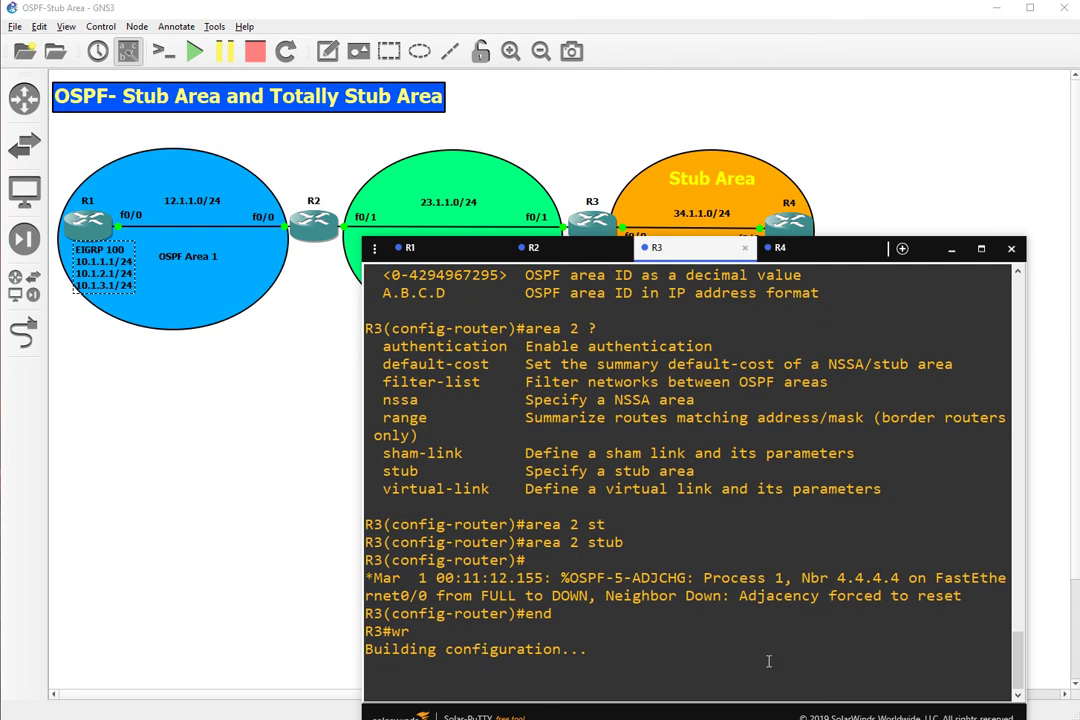
Step: On R4, open the router configuration for OSPF process 1 and configure area 2 as a stub area
click(792, 248)
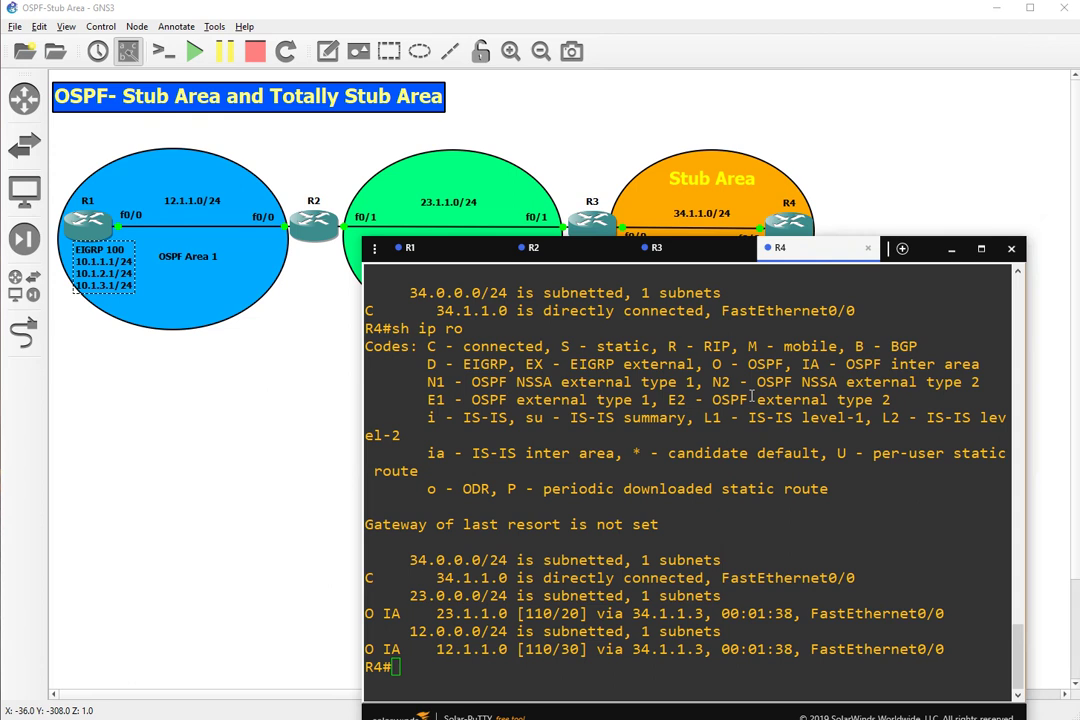
text(conf t)
key(Return)
text(route)
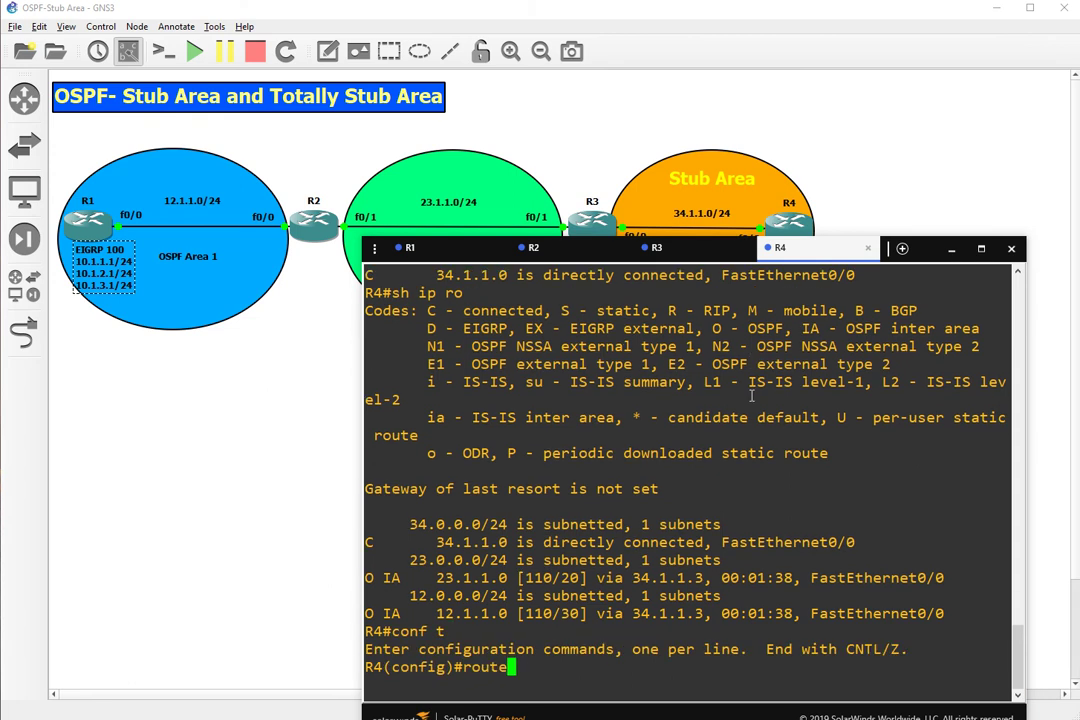
text(r ospf 1)
key(Return)
text(ar)
key(Tab)
text(2 st)
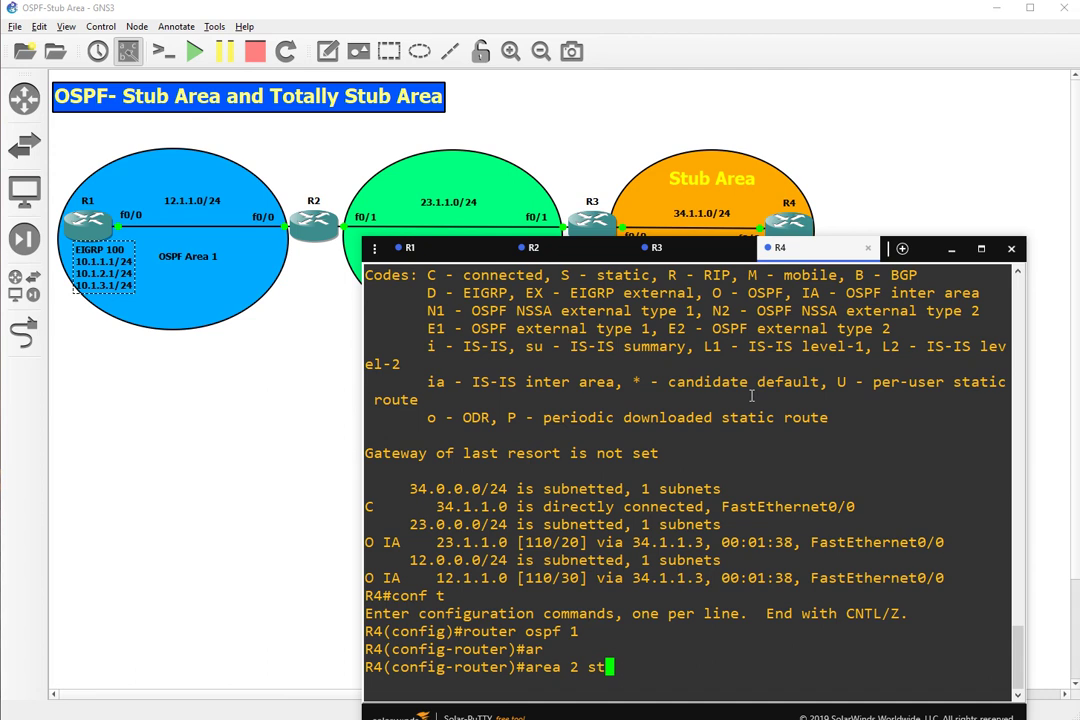
key(Tab)
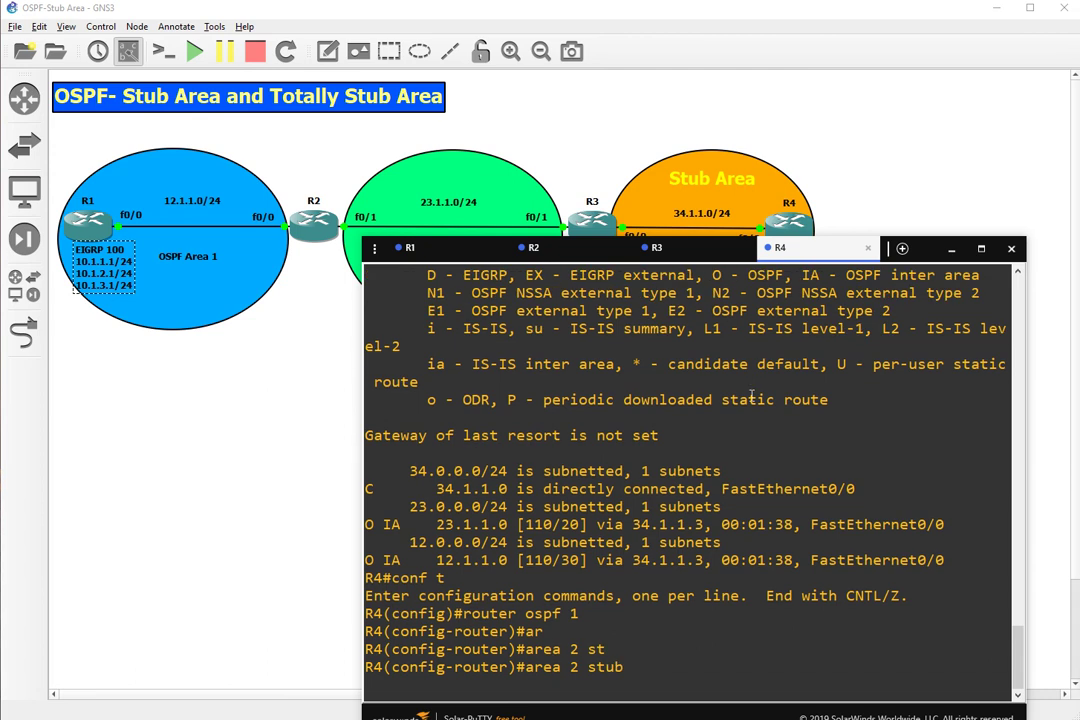
key(Return)
Step: Exit configuration mode on R4 and save its running configuration
text(end)
key(Return)
text(wr)
key(Return)
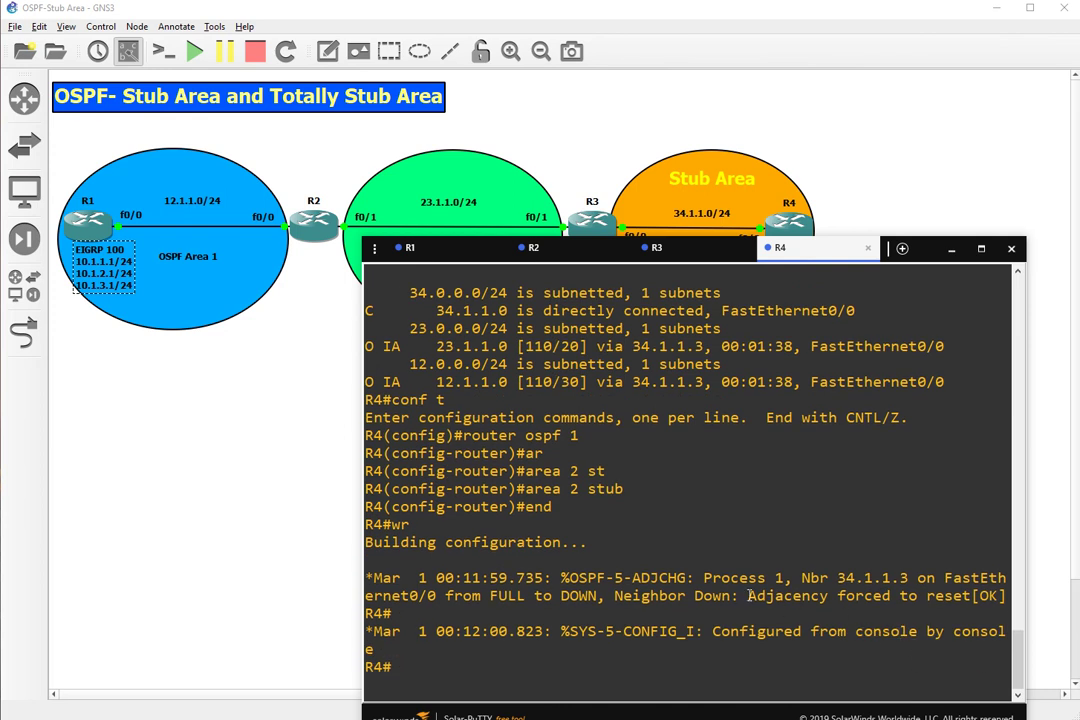
Step: Examine the OSPF adjacency messages on R4 and display its IP routing table
drag(749, 595, 943, 596)
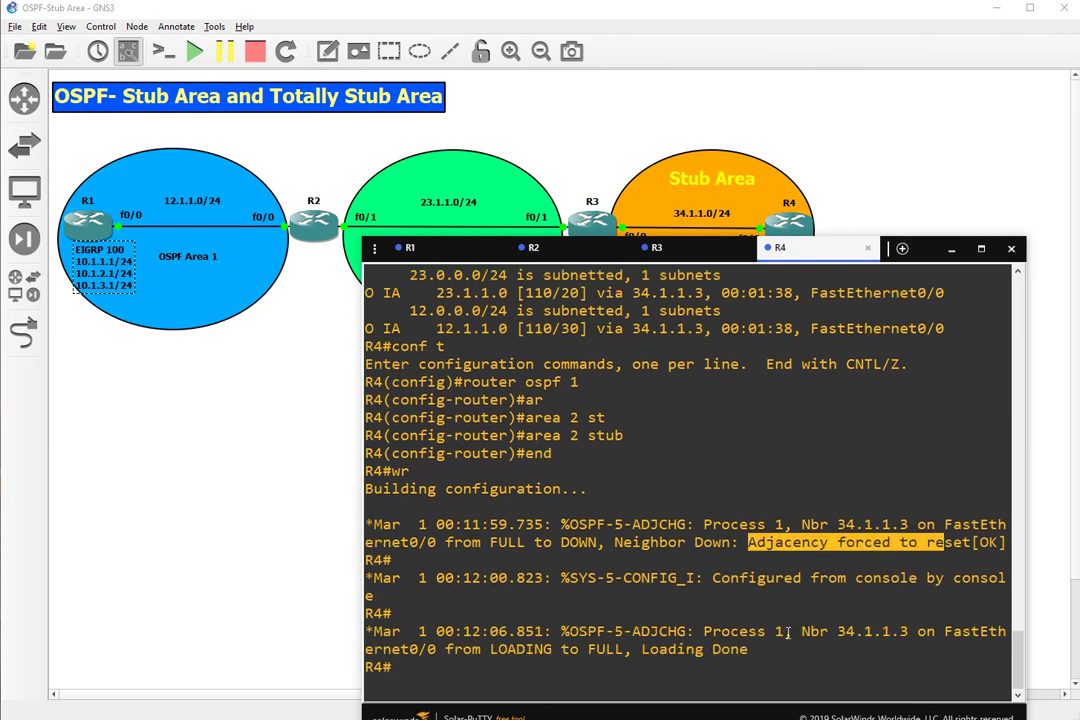
drag(682, 647, 393, 614)
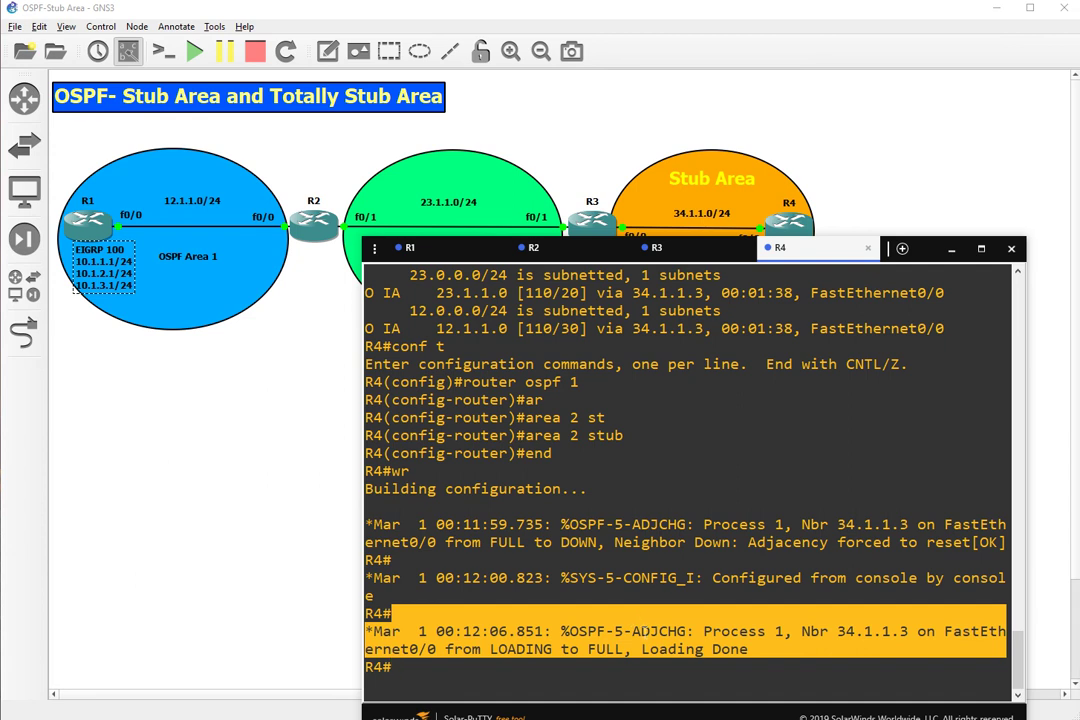
click(648, 627)
text(sh ip ro)
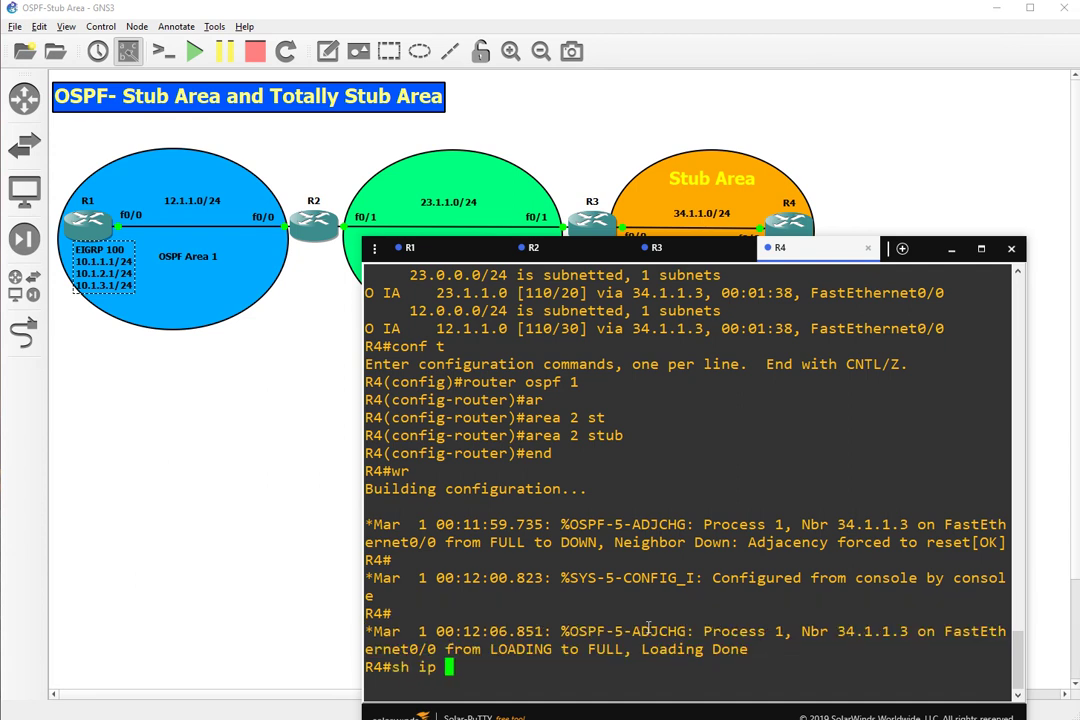
key(Return)
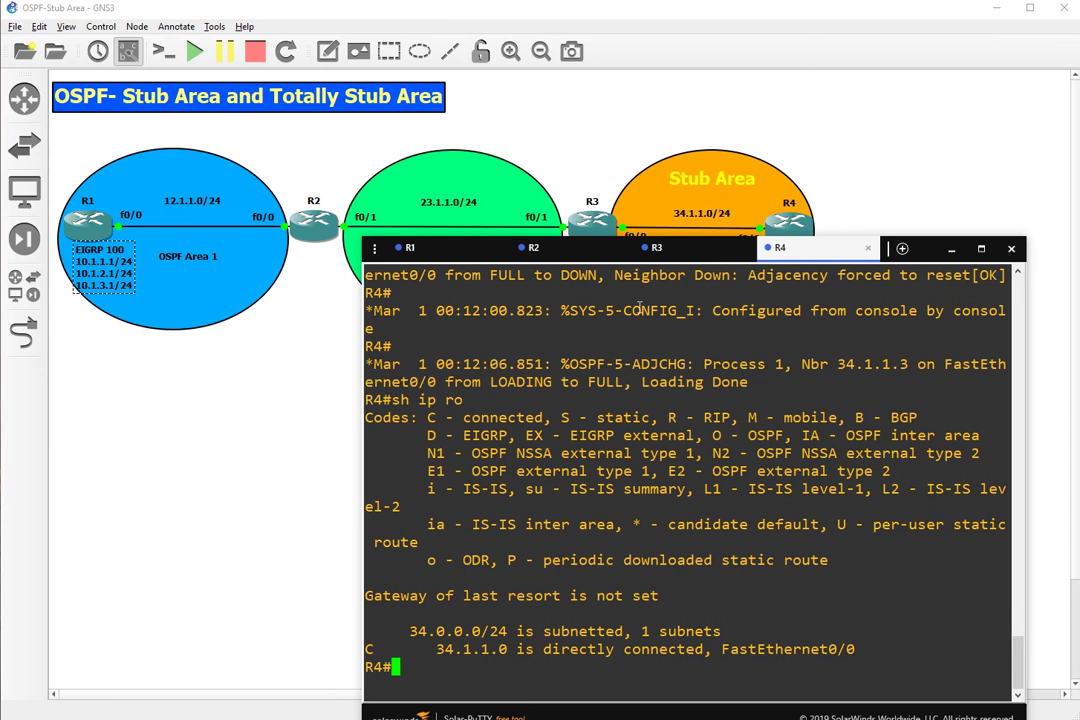
Step: Display the IP routing tables of R3 and R2 to check their routes after the stub change
click(676, 260)
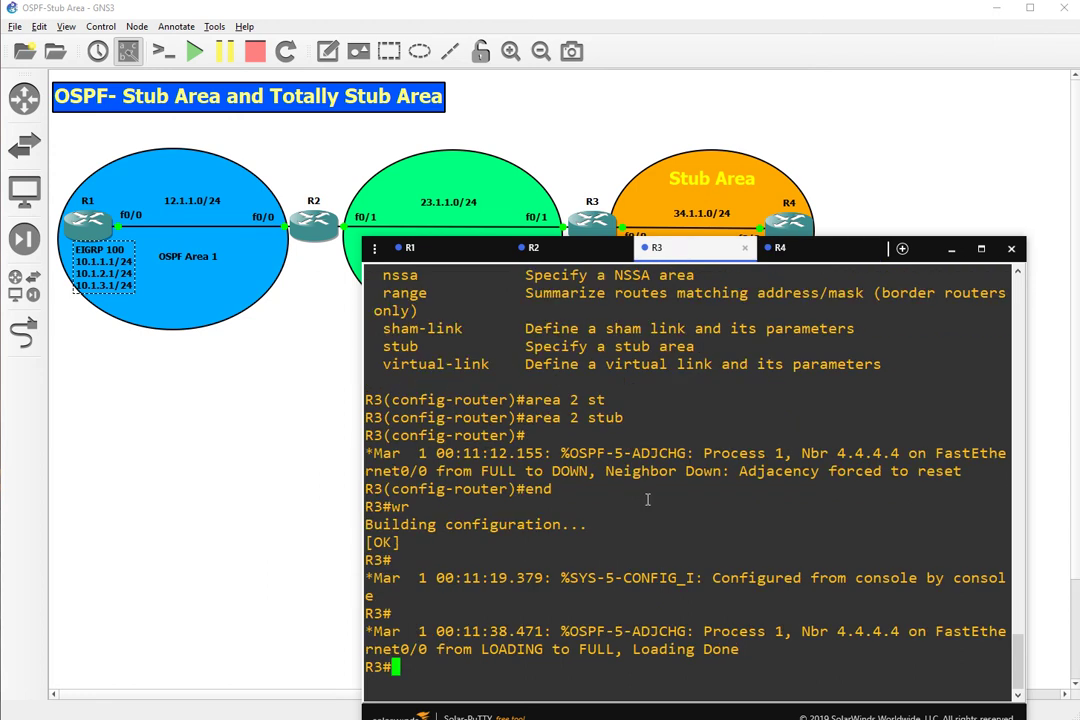
text(sh ip ro)
key(Return)
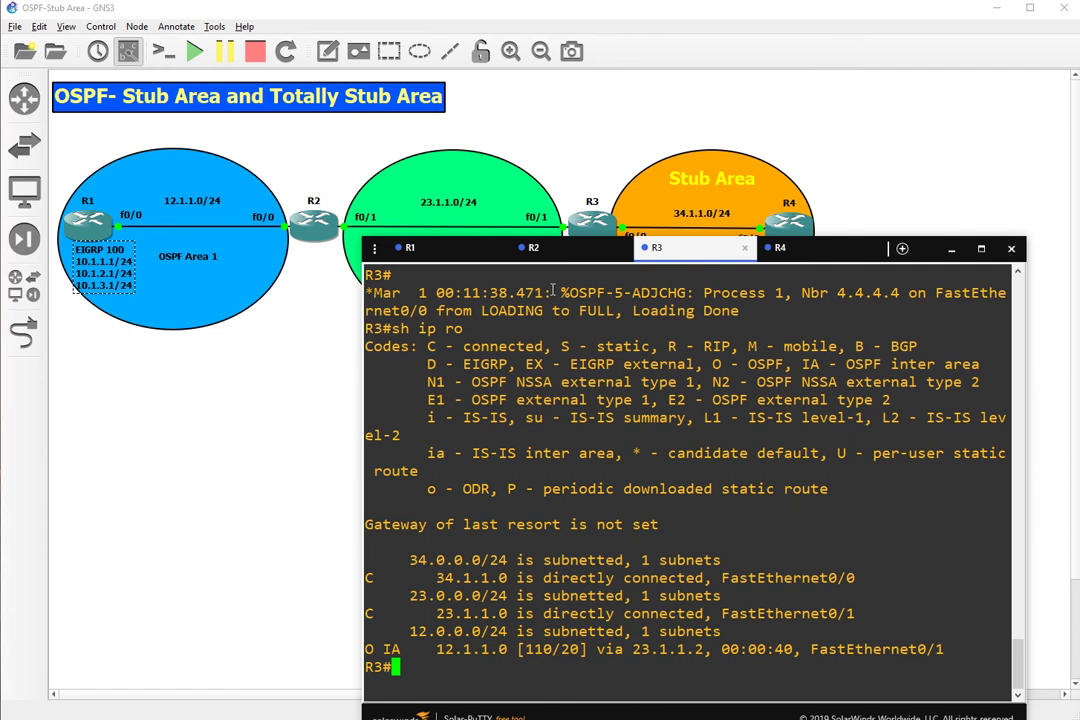
click(533, 247)
text(sh)
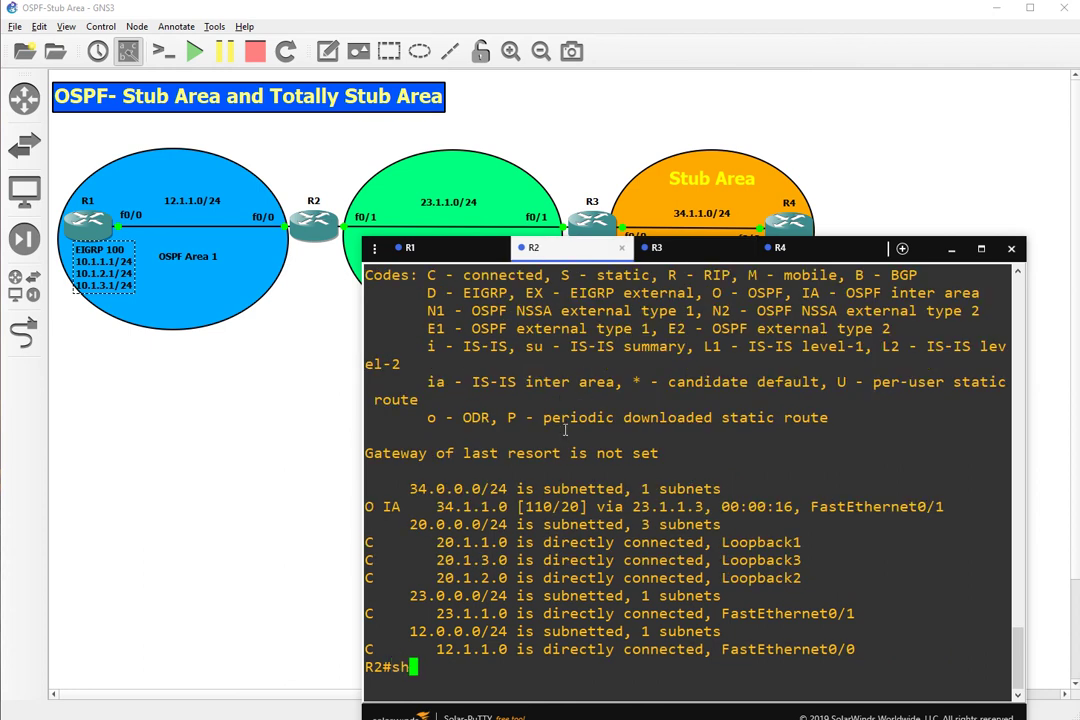
text( ip ro)
key(Return)
Step: Display R4's routing table again and examine the OSPF inter-area default route against the topology diagram
click(683, 248)
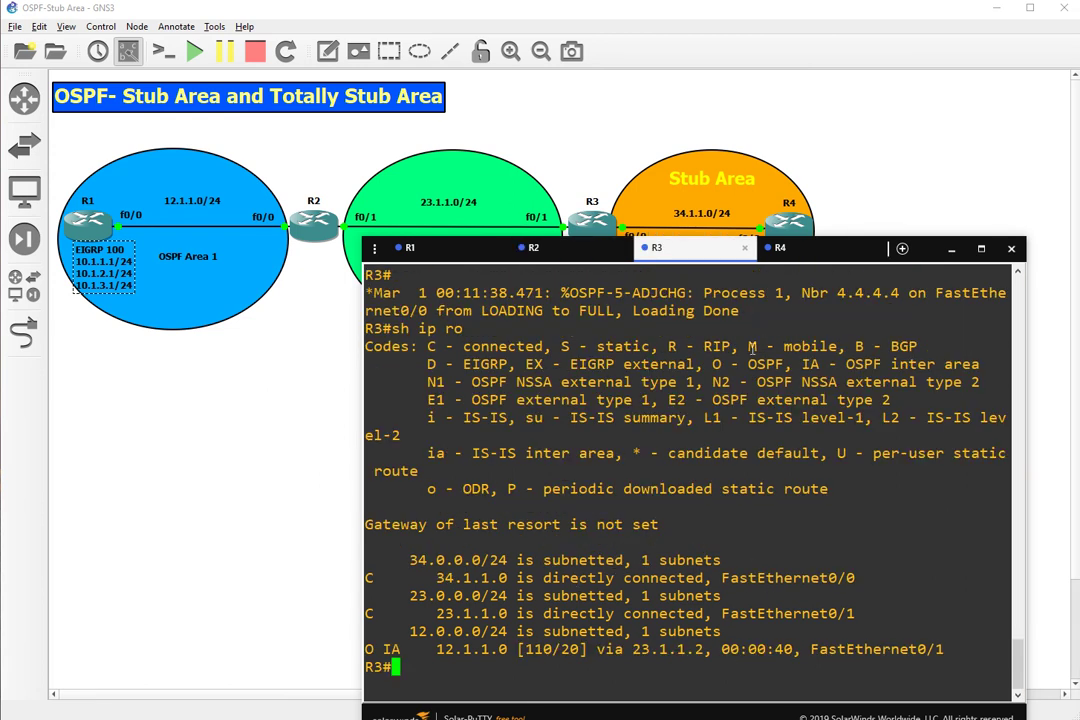
click(790, 248)
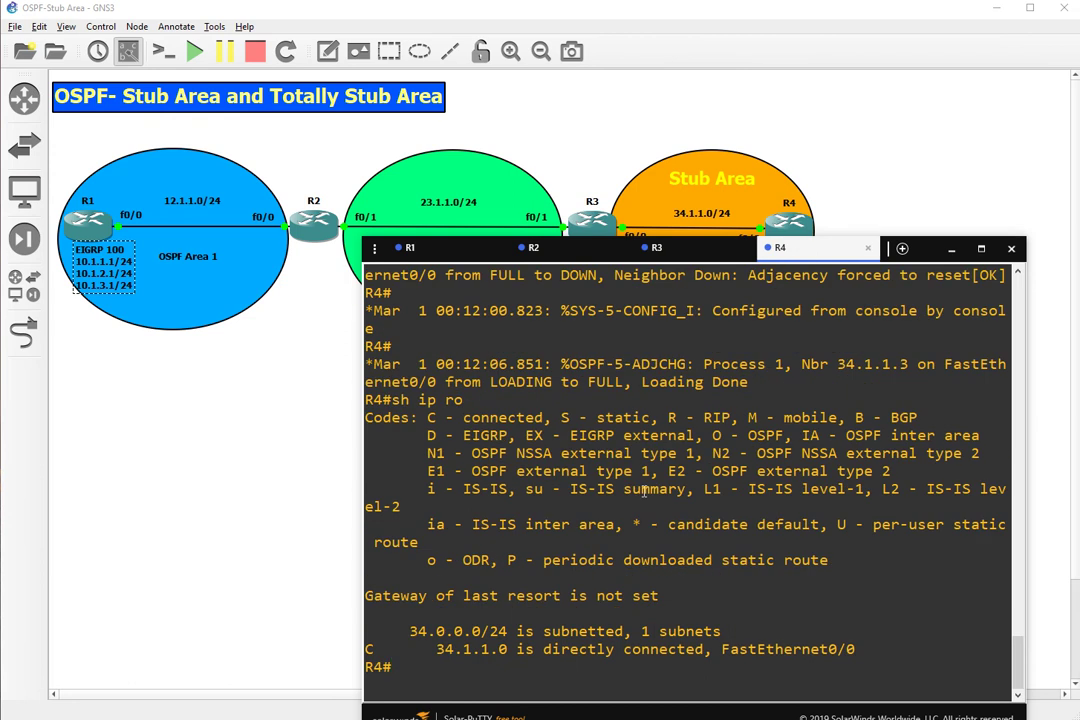
key(Up)
key(Return)
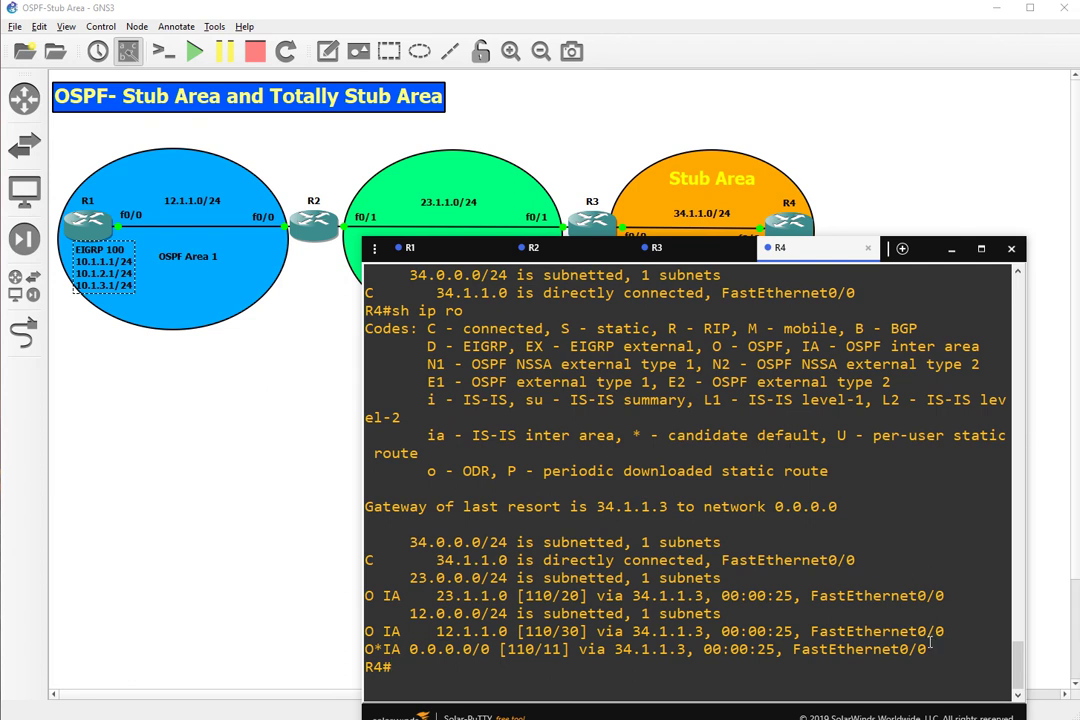
drag(930, 649, 366, 649)
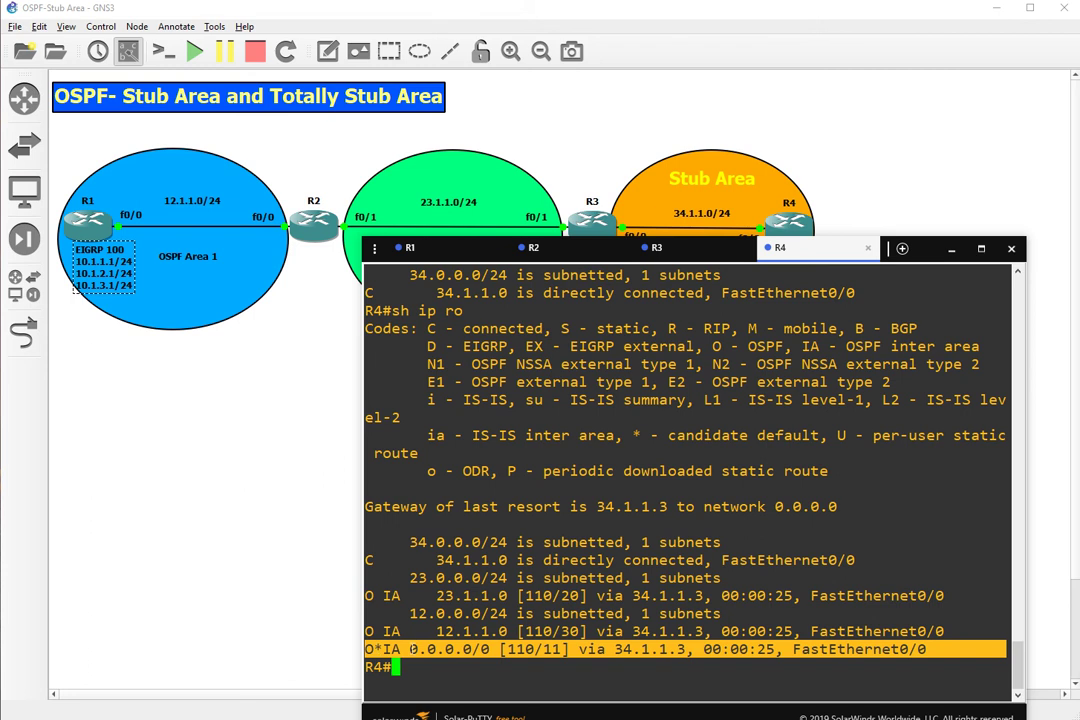
drag(402, 649, 693, 652)
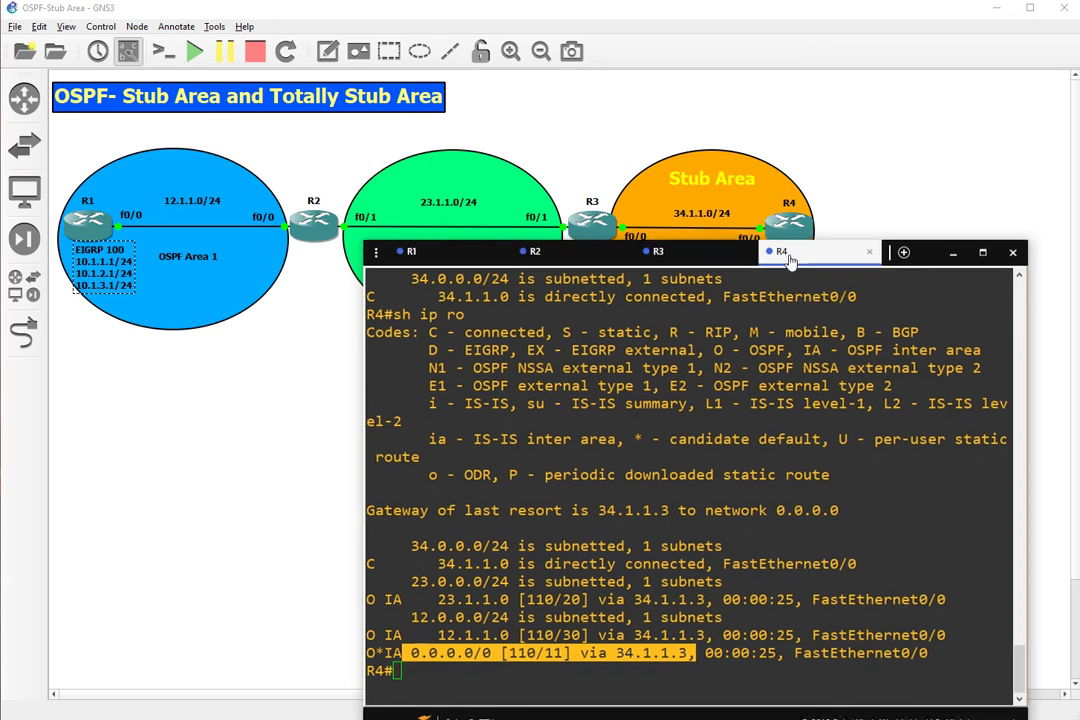
drag(770, 248, 773, 258)
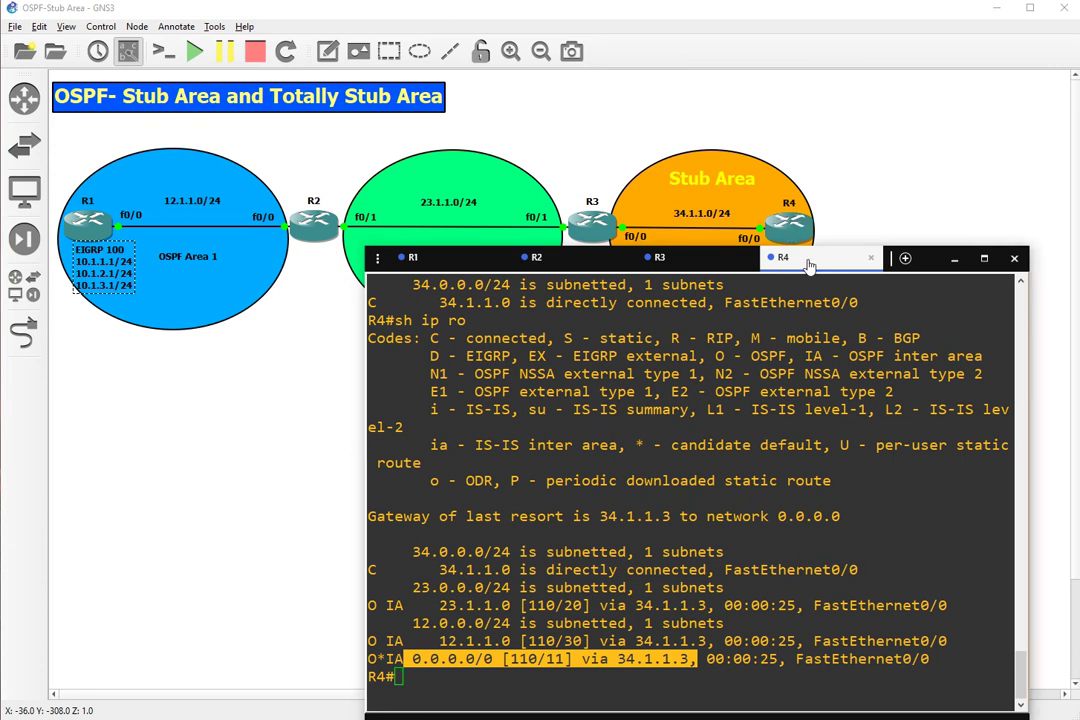
drag(808, 264, 810, 272)
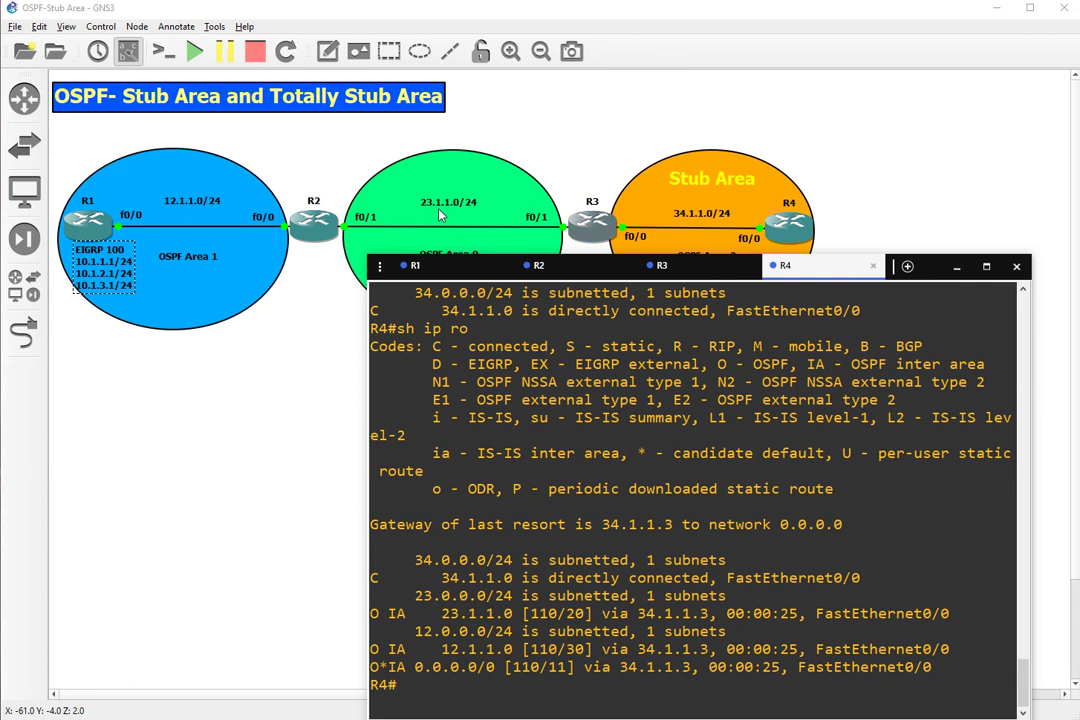
Step: Display R3's routing table again and compare its routes with the full topology diagram
click(692, 267)
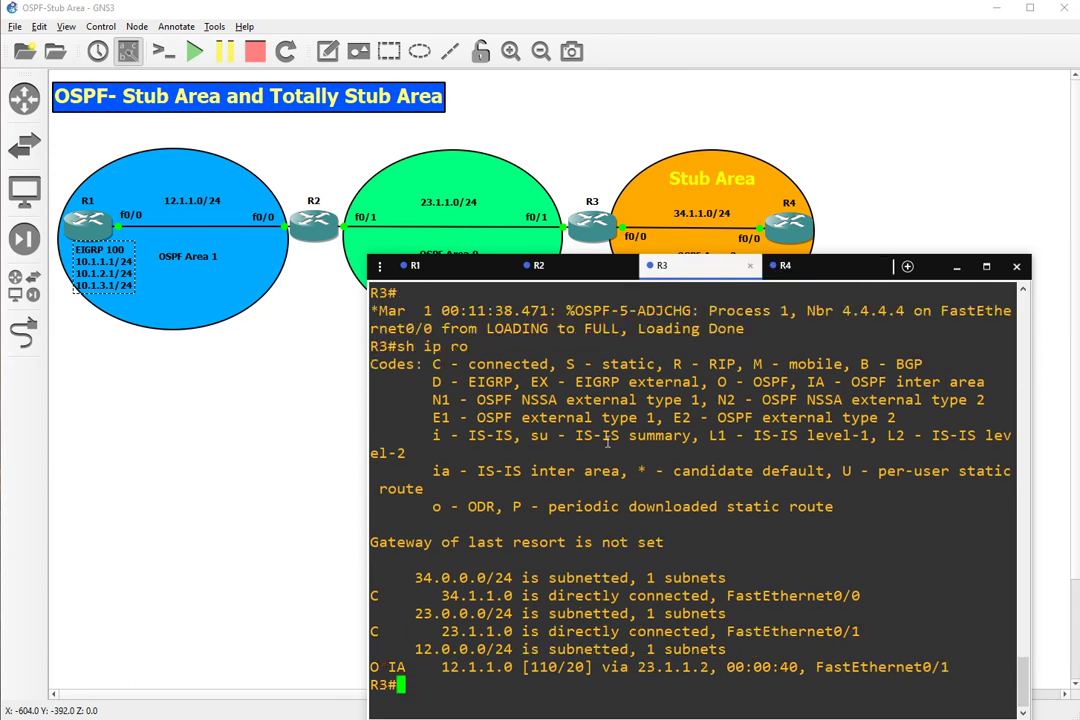
key(Up)
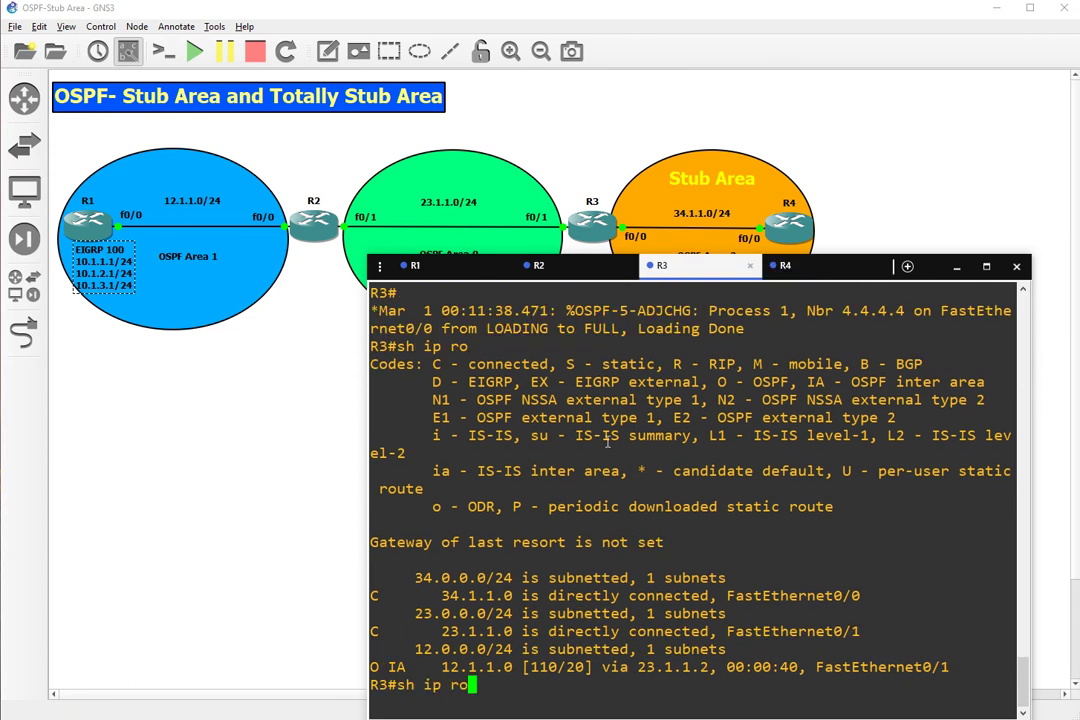
key(Return)
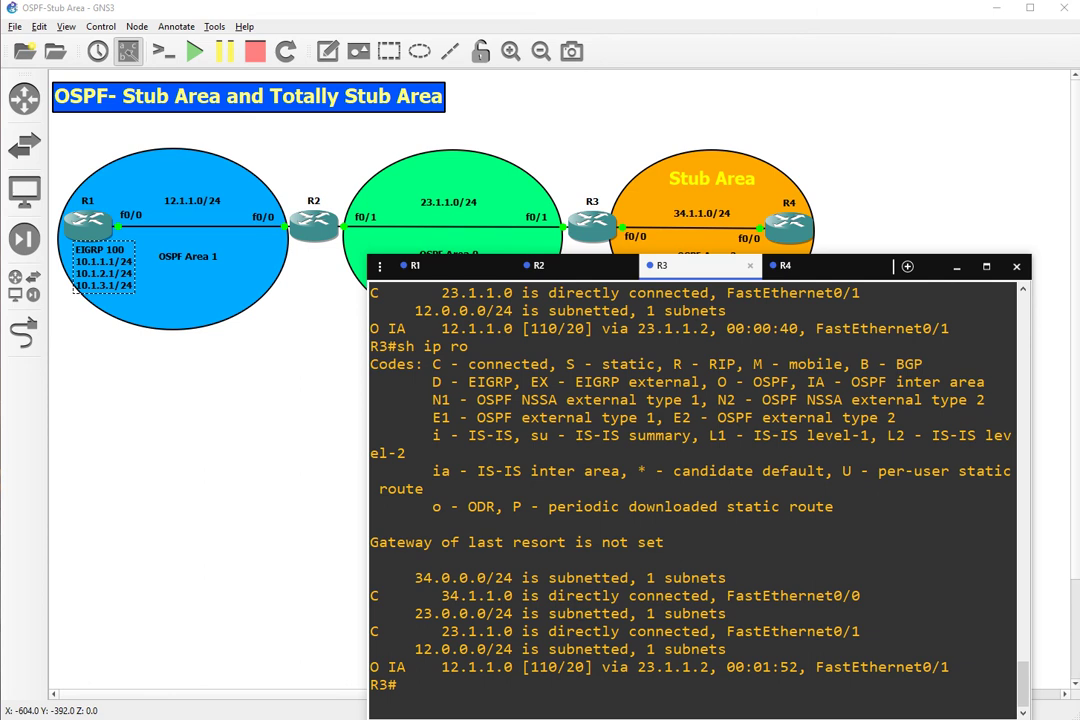
click(338, 577)
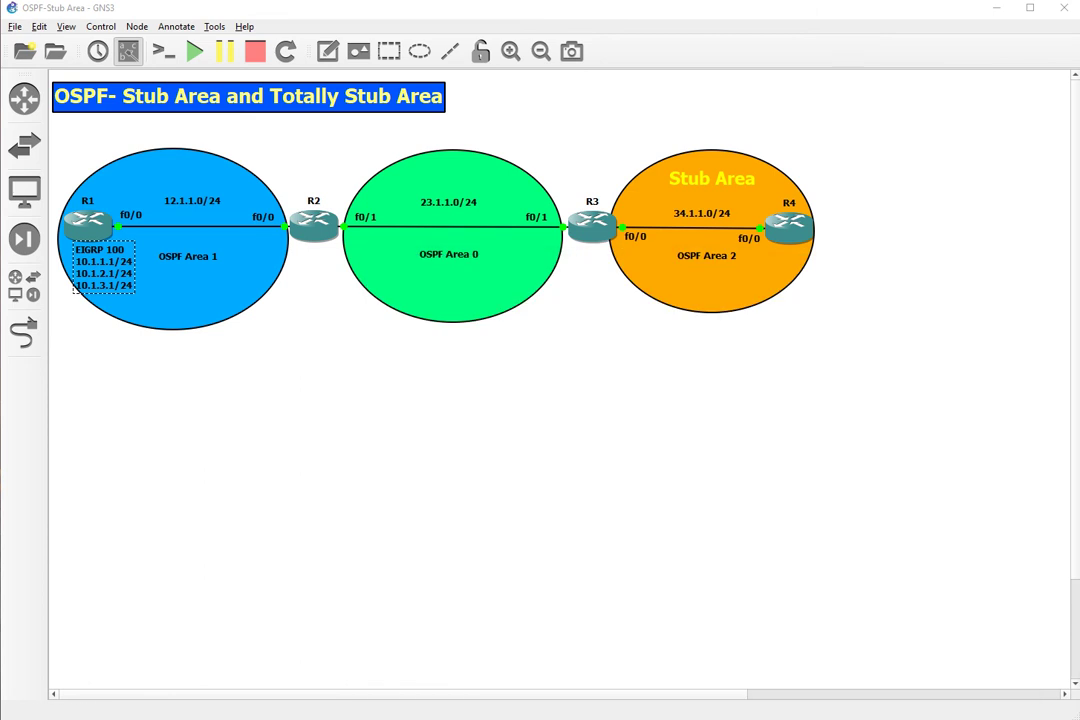
key(alt+Tab)
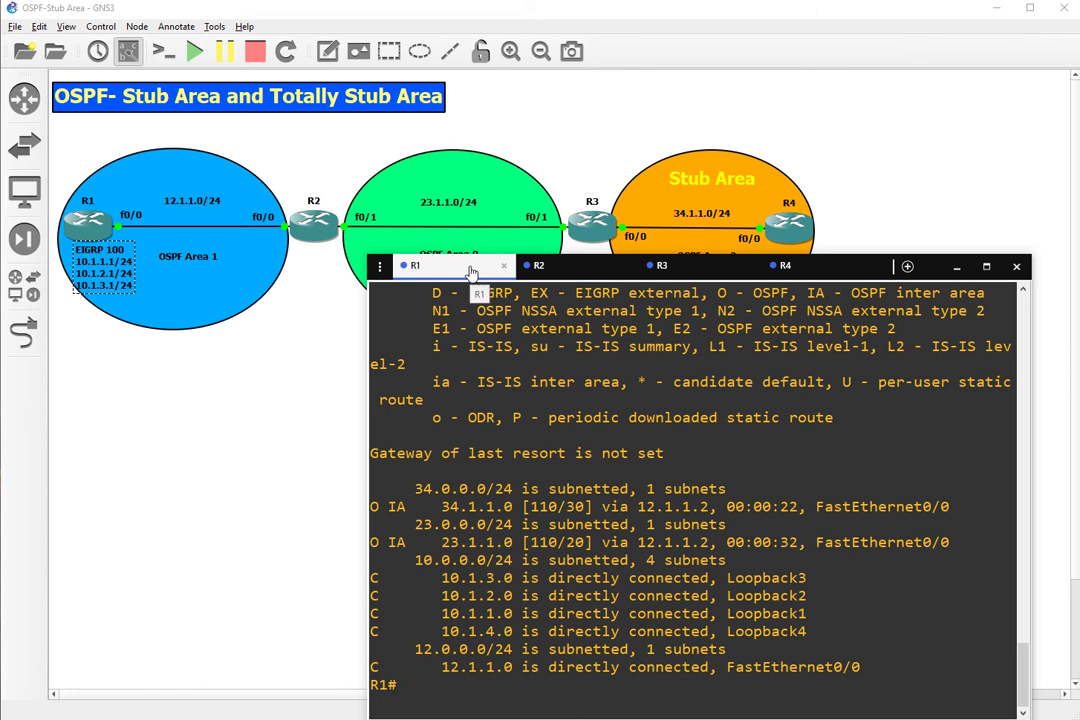
Step: Switch to R1's console, enter global configuration mode and open the router configuration for EIGRP 100
drag(471, 272, 464, 220)
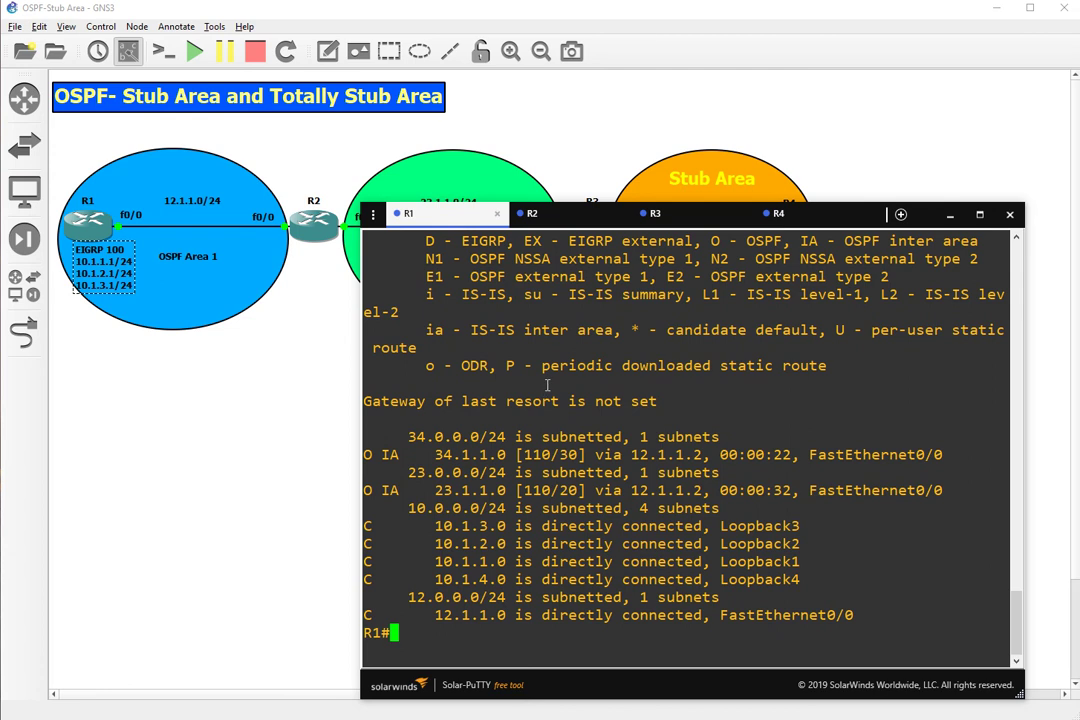
text(conf t)
key(Return)
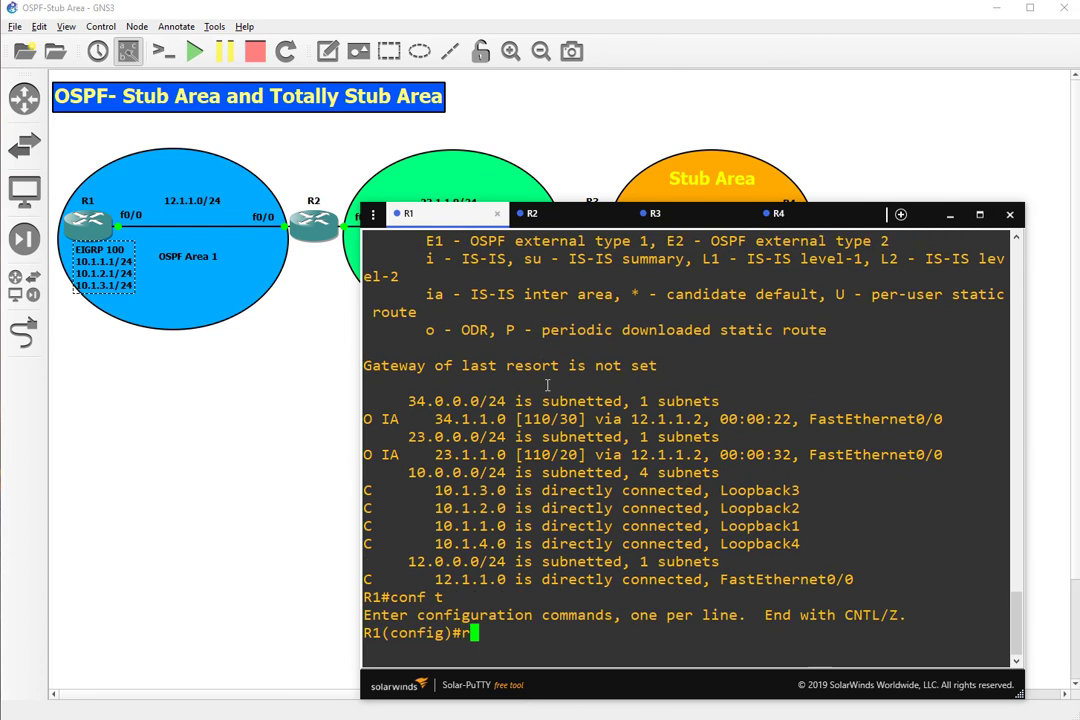
text(router)
key(Tab)
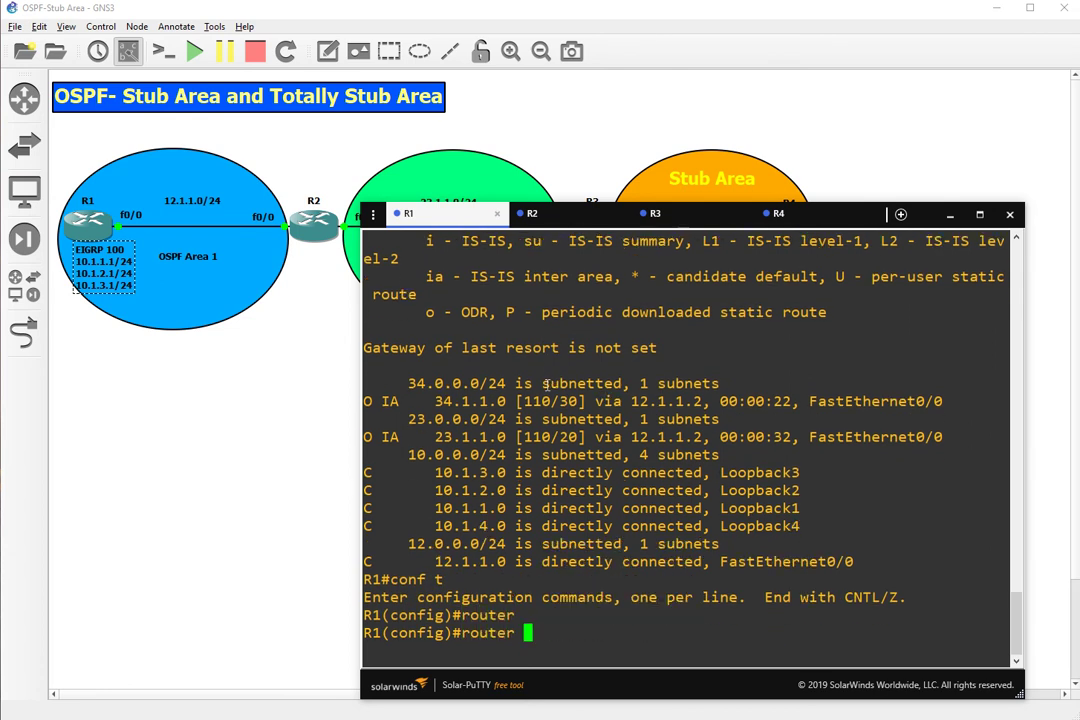
text(eigrp 100)
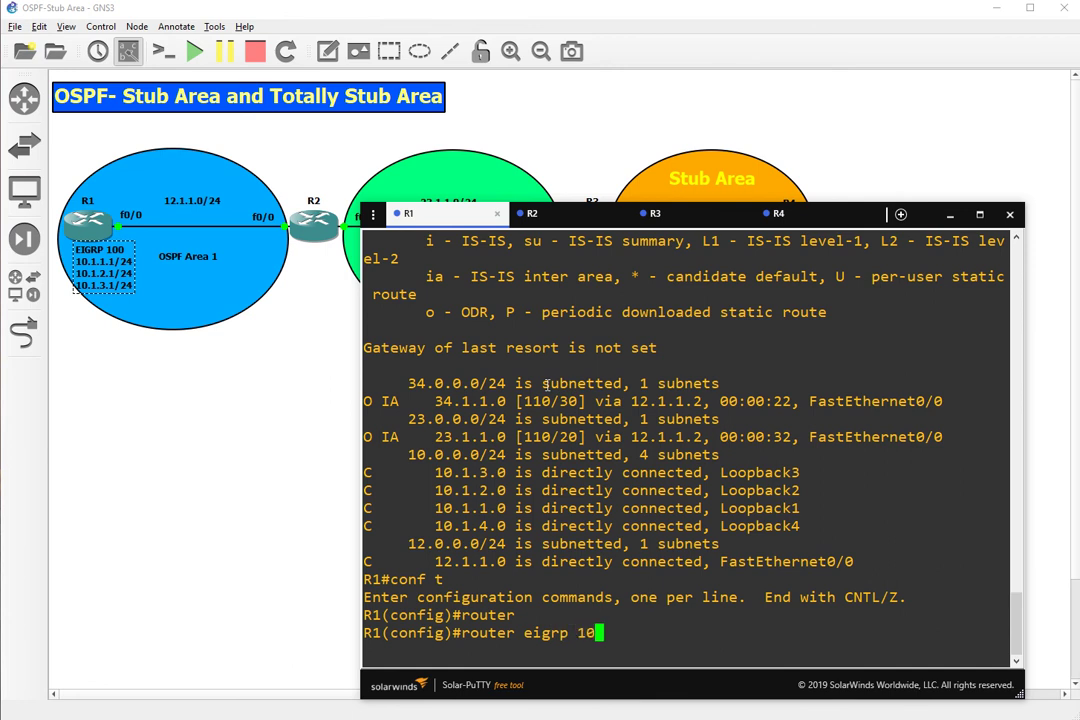
key(Return)
Step: Advertise network 10.1.1.0 with wildcard mask 0.0.255.255 in EIGRP 100 on R1
text(net)
key(Tab)
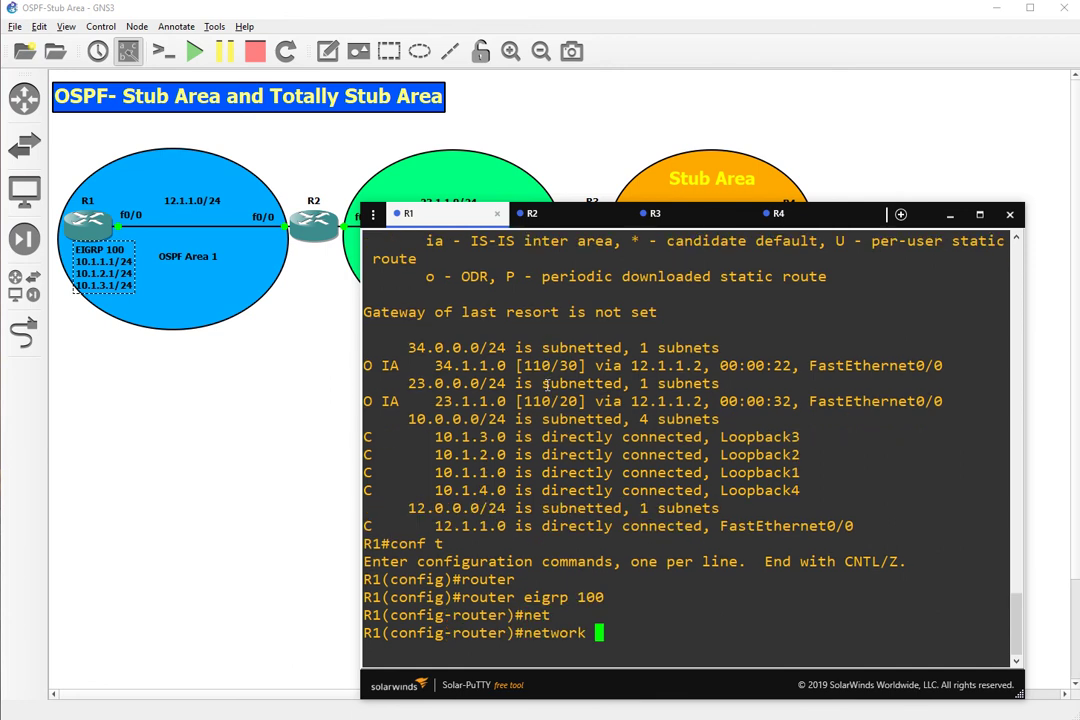
text(10.1.1.0 0.0.0.255)
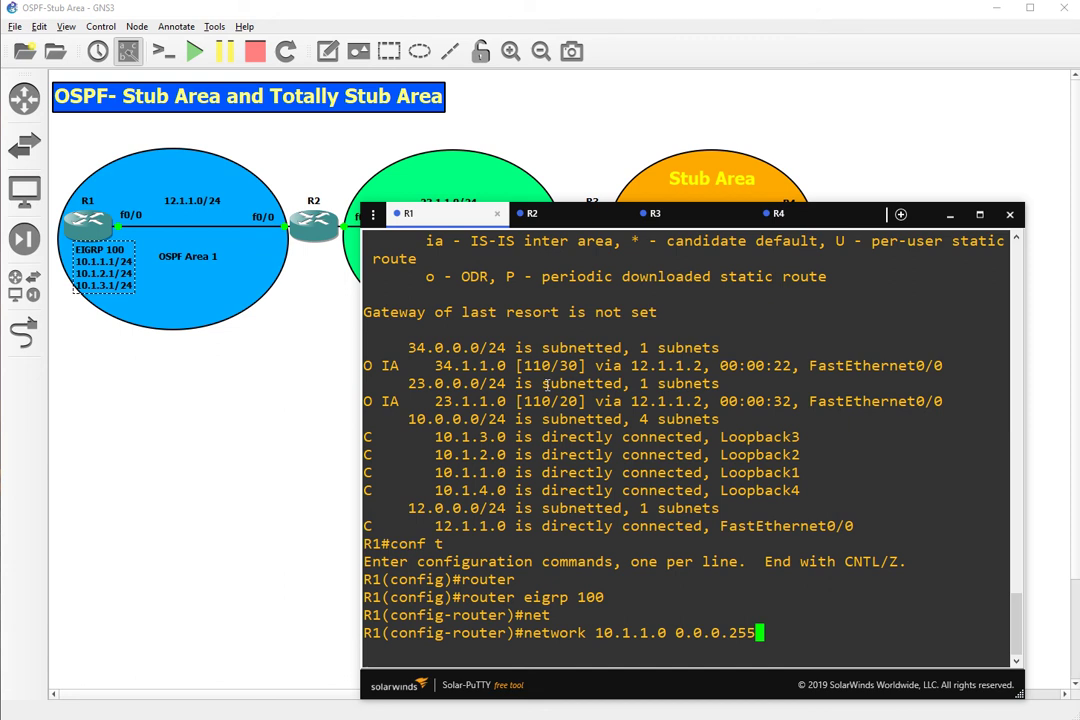
key(BackSpace)
key(BackSpace)
key(BackSpace)
key(BackSpace)
key(BackSpace)
text(255.255)
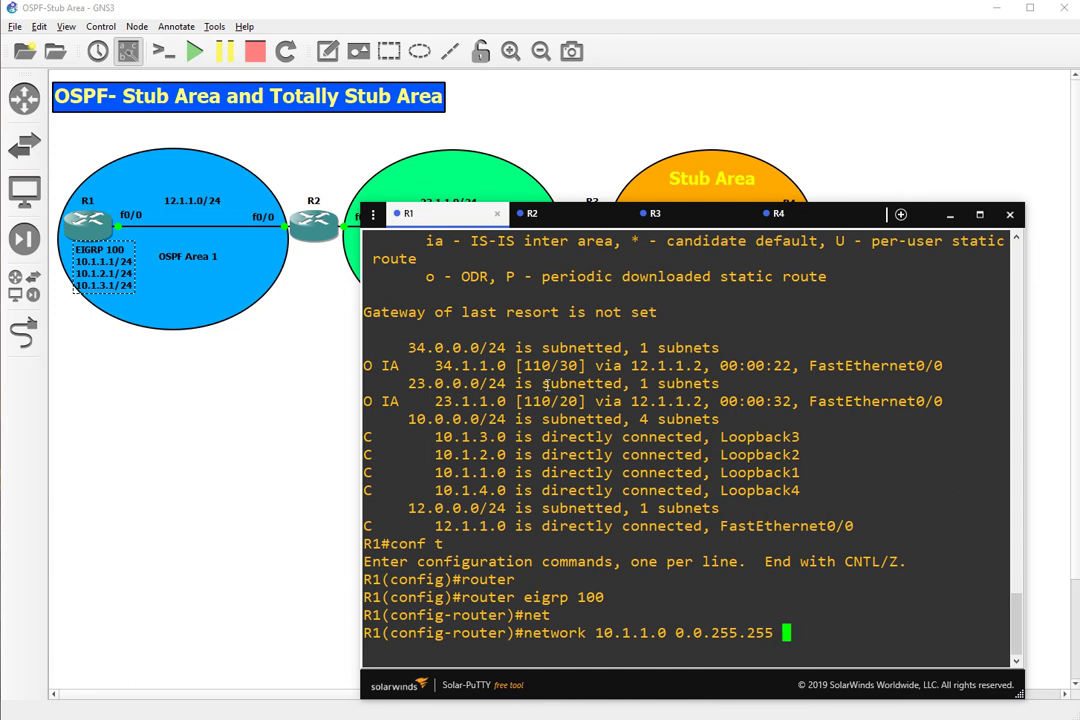
text( ?)
key(Return)
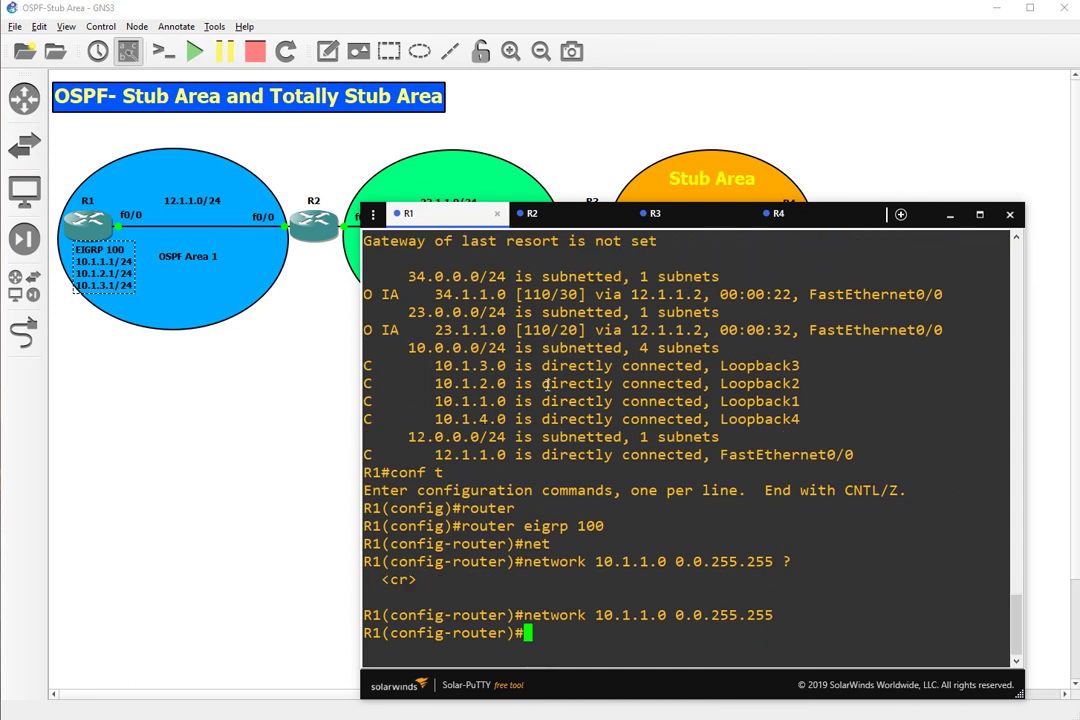
text(redis)
key(Tab)
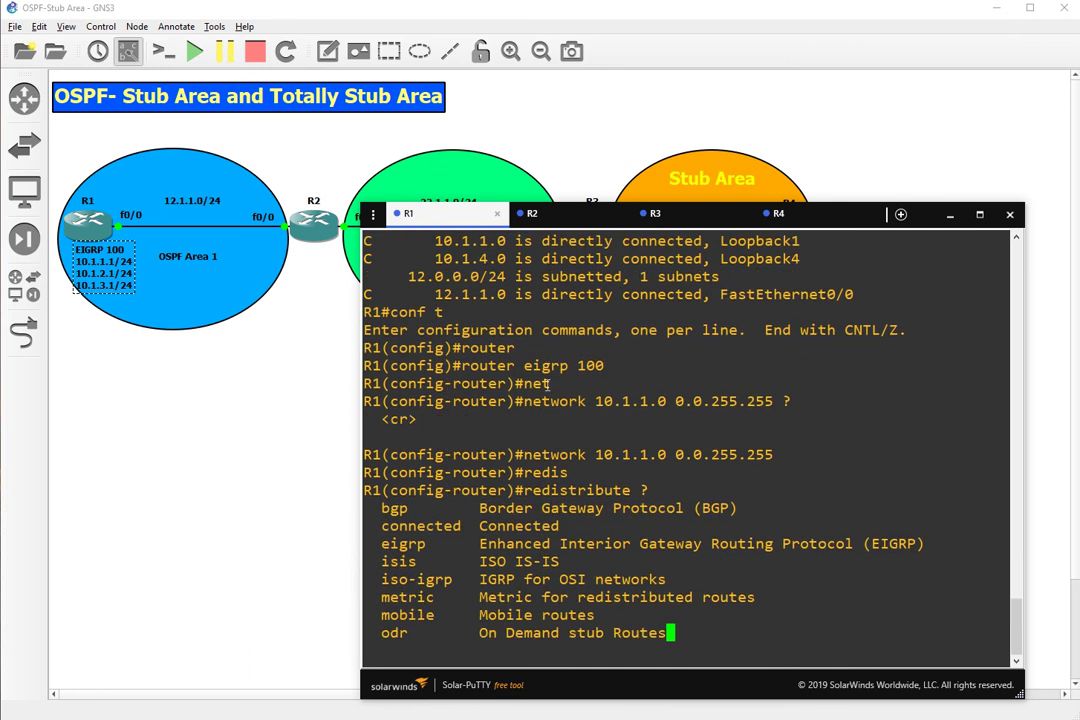
text(osf)
key(Tab)
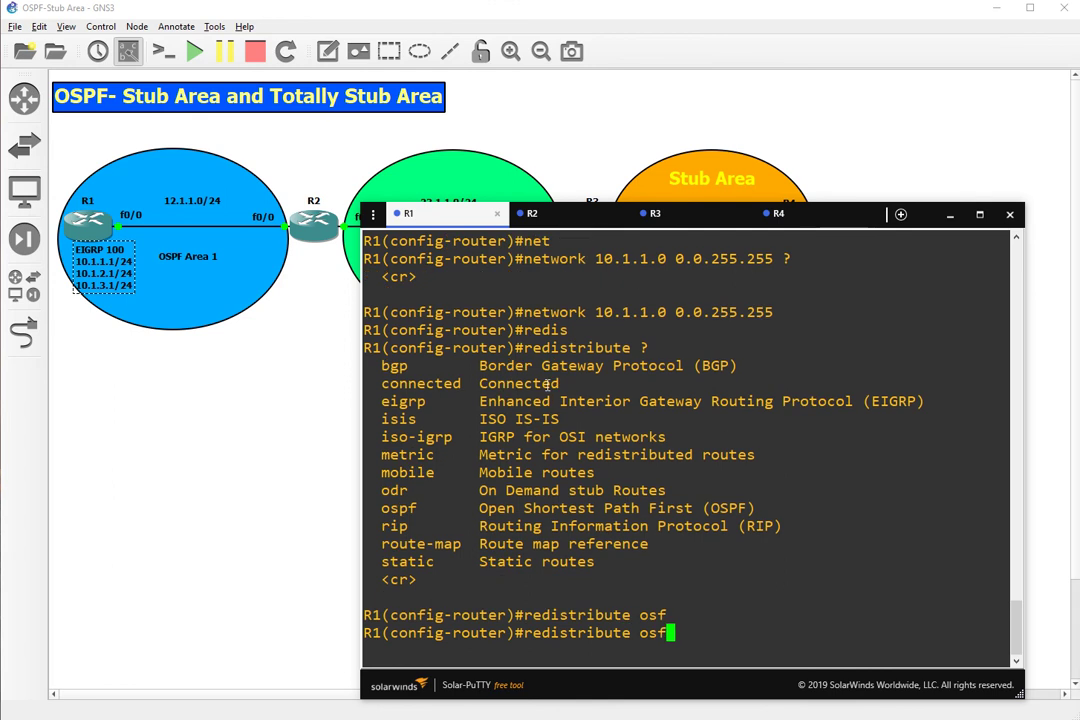
text(p)
key(Tab)
text(?)
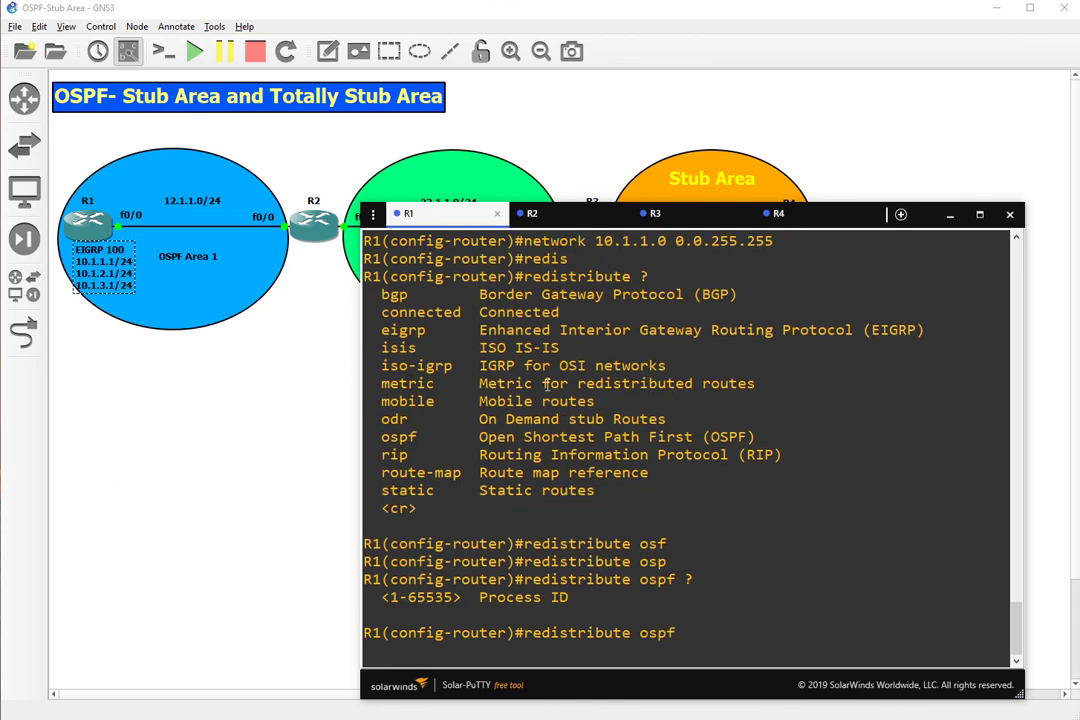
text(1 ?)
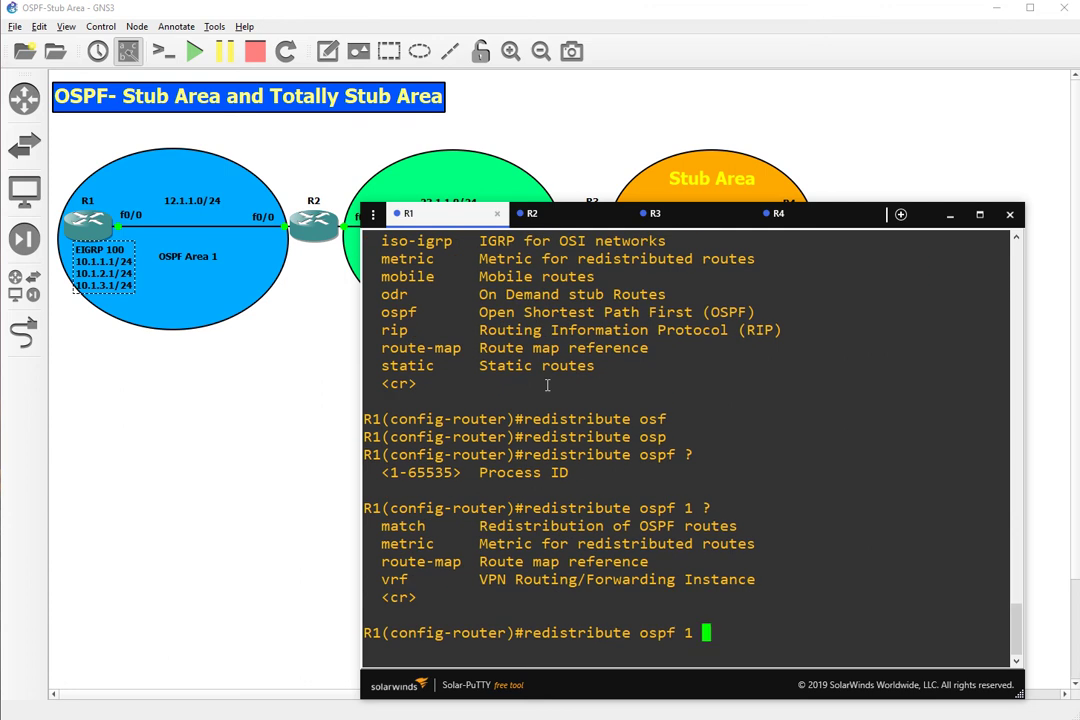
text(met)
key(Tab)
text(?)
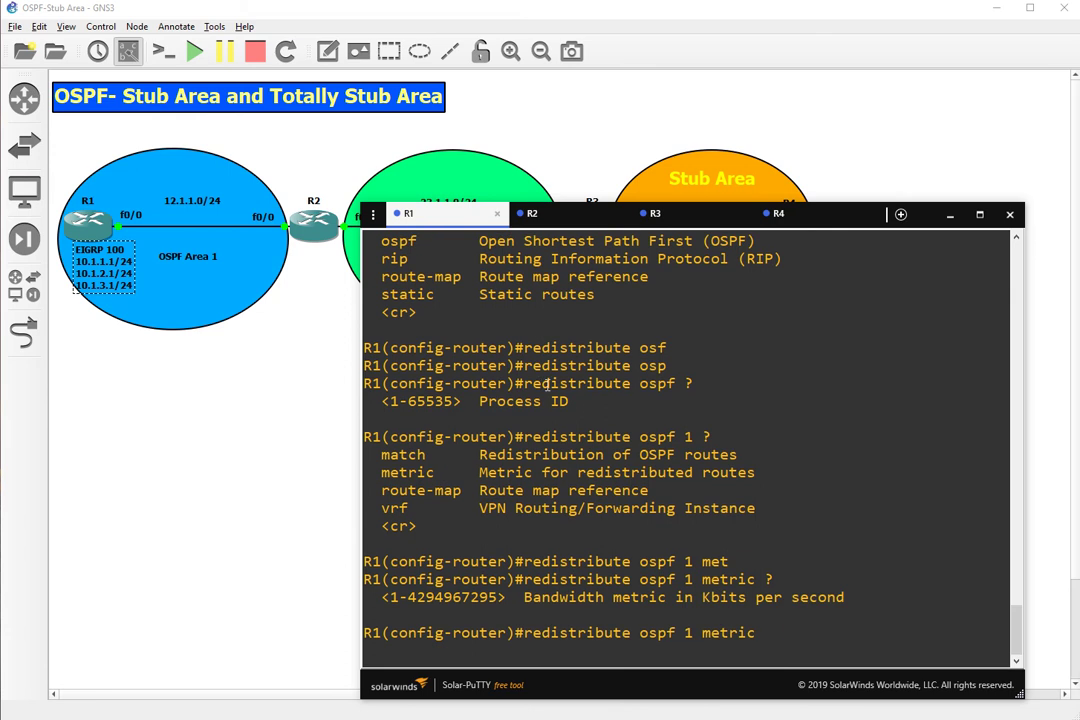
text(100000 ?)
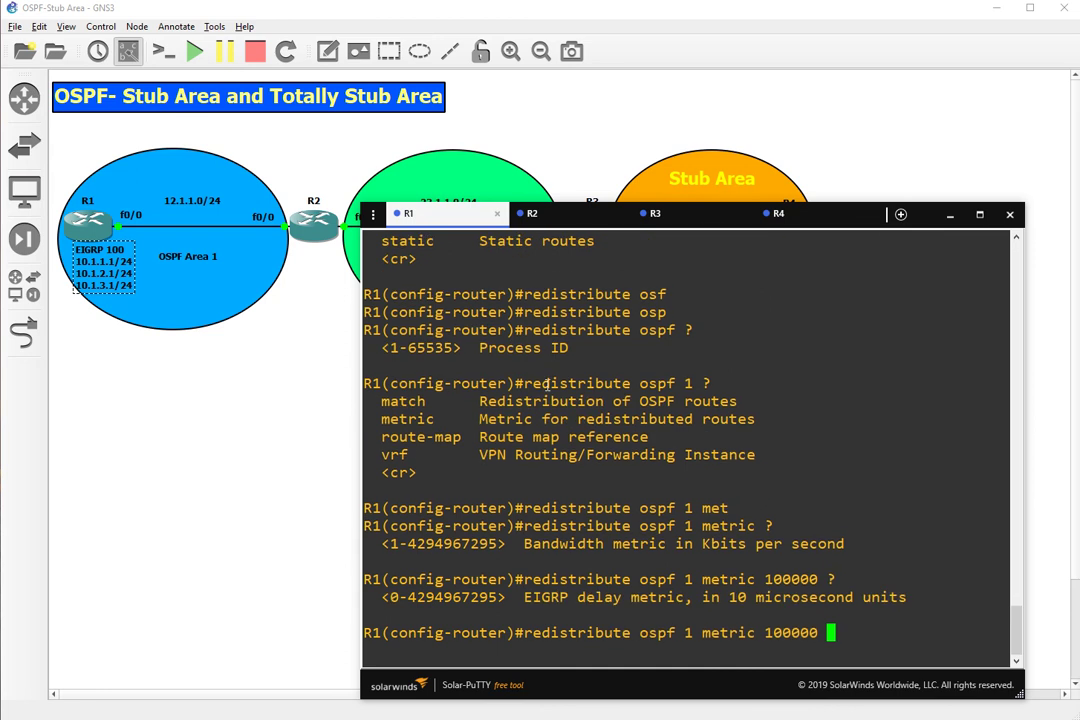
text(100)
text( ?)
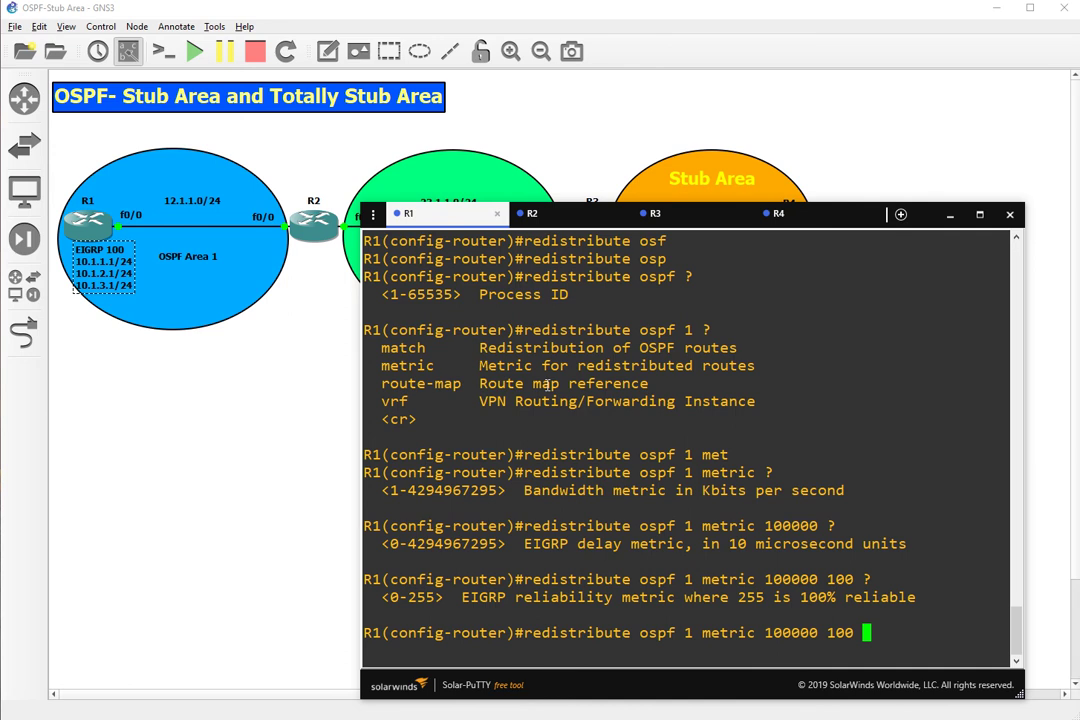
text(255 ?)
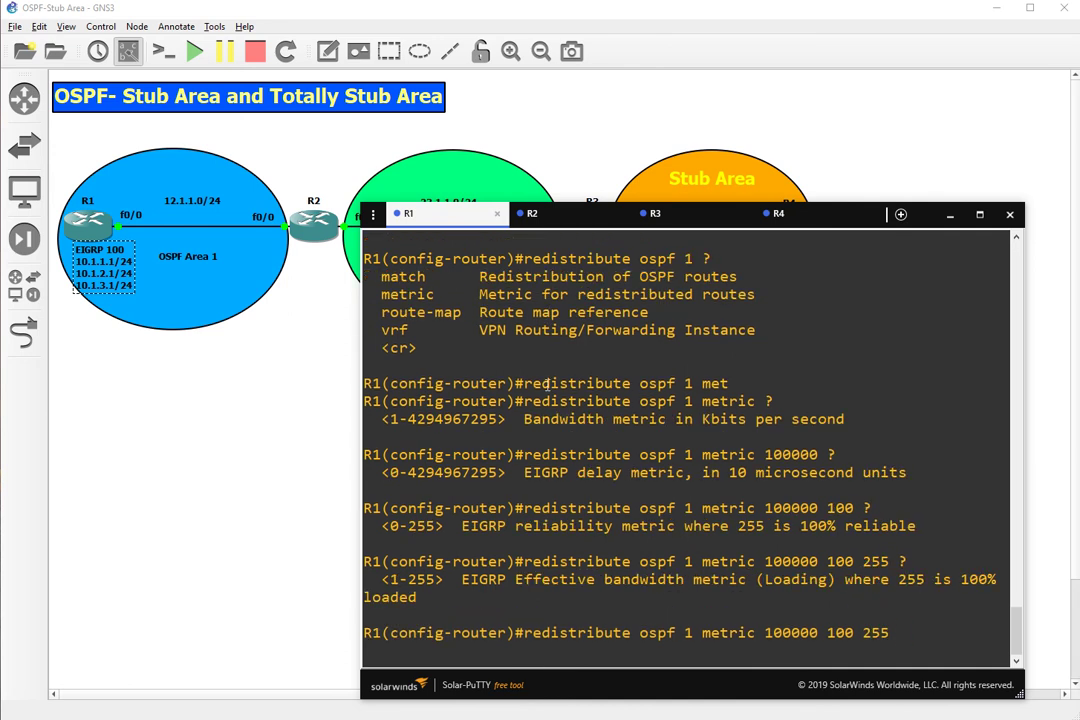
text(255 ?)
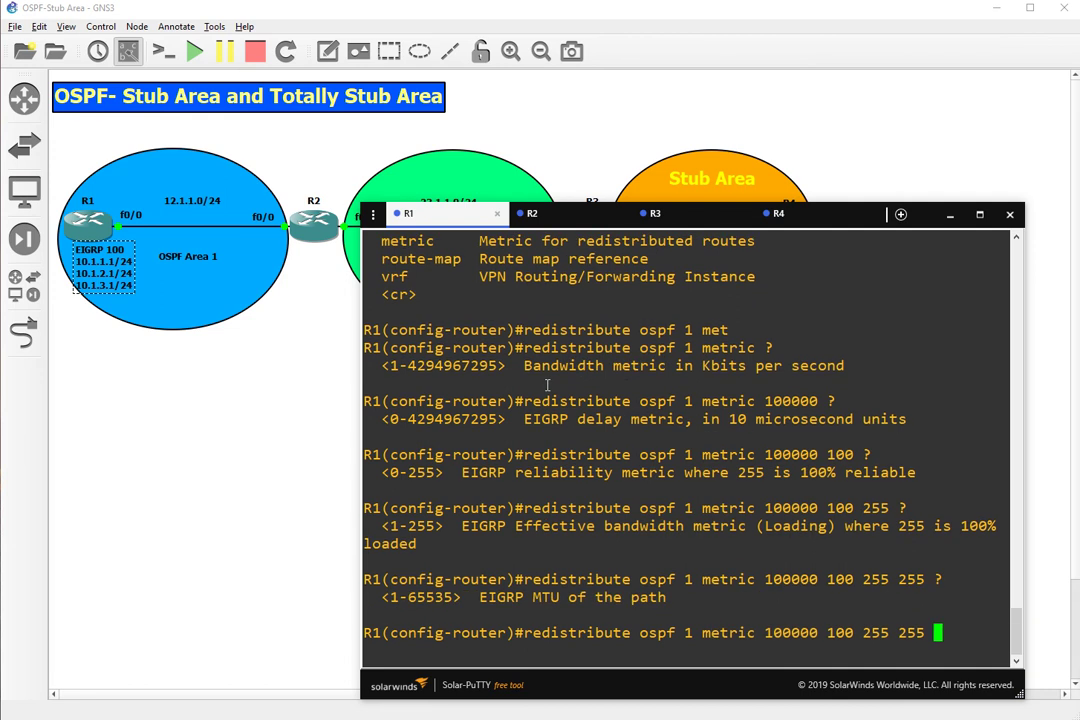
text(1500 ?)
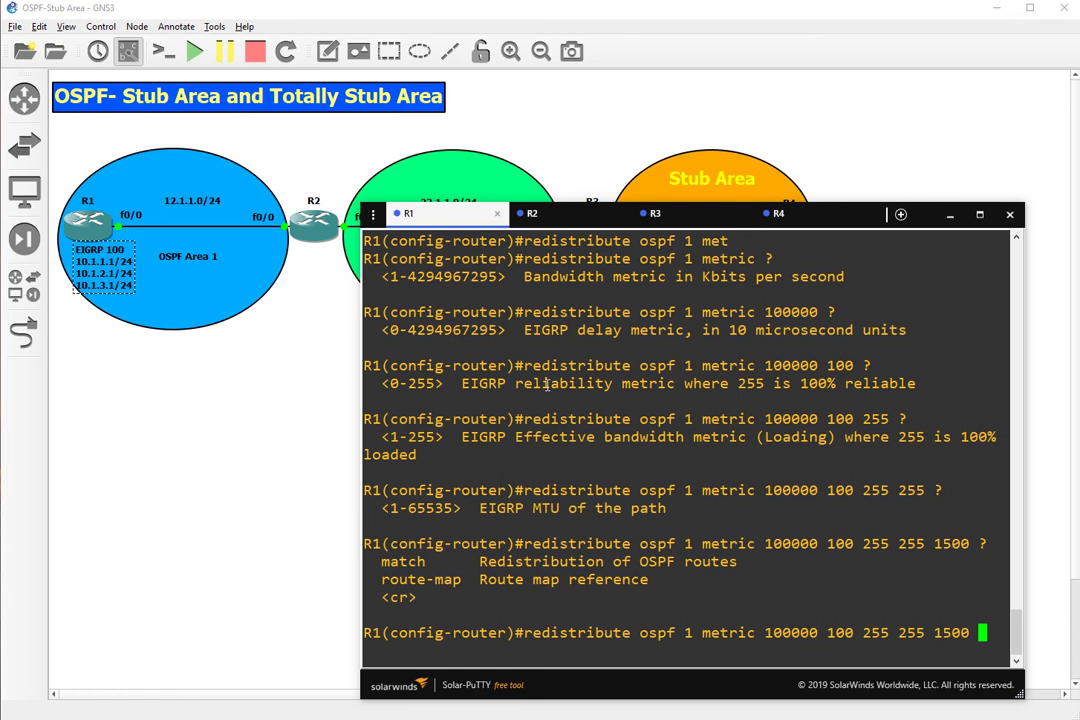
key(Return)
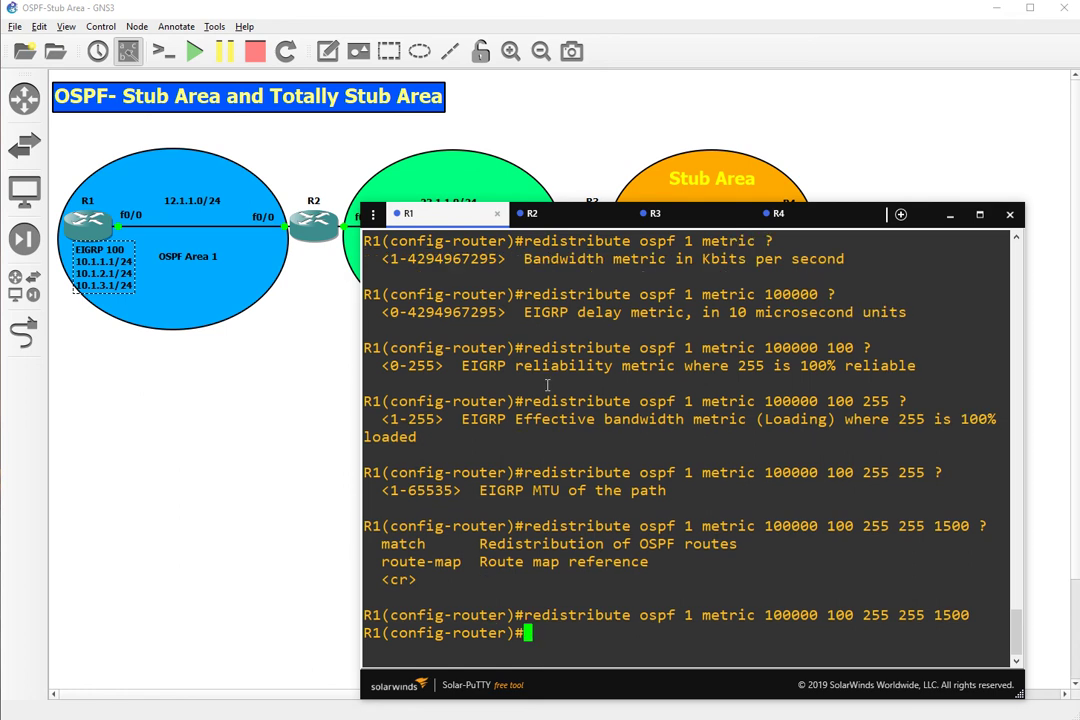
Step: Leave the EIGRP configuration on R1 and open the router configuration for OSPF process 1
text(exit)
key(Return)
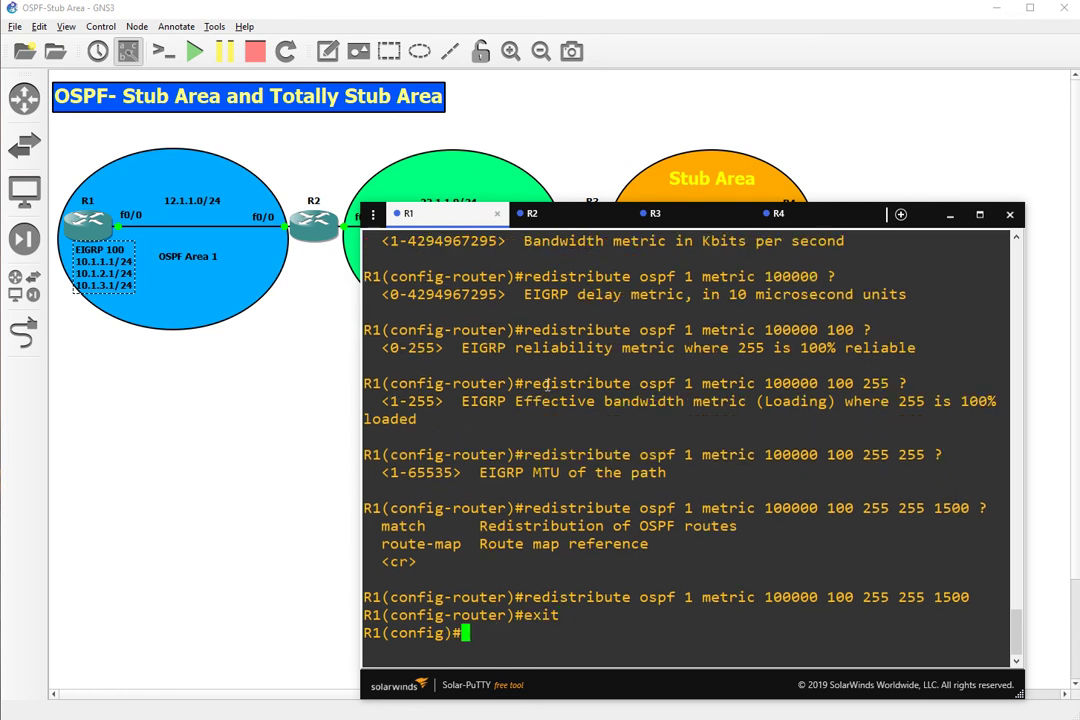
text(route)
text(r ops)
key(BackSpace)
text(ops)
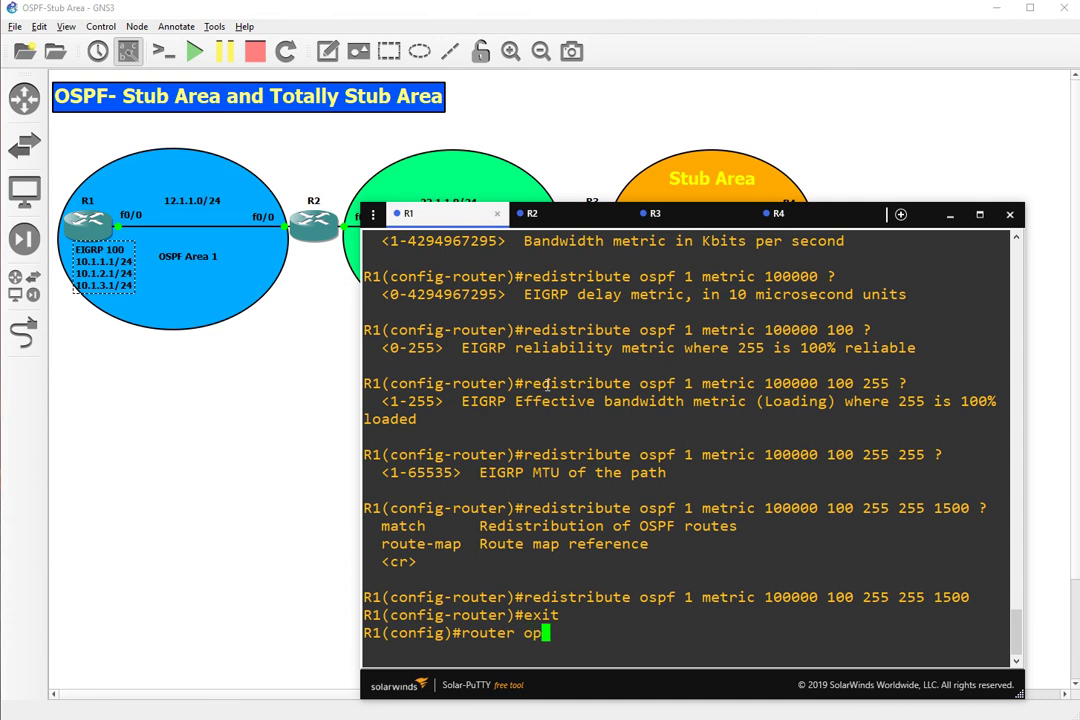
key(BackSpace)
key(BackSpace)
text(spf)
text(1)
key(Return)
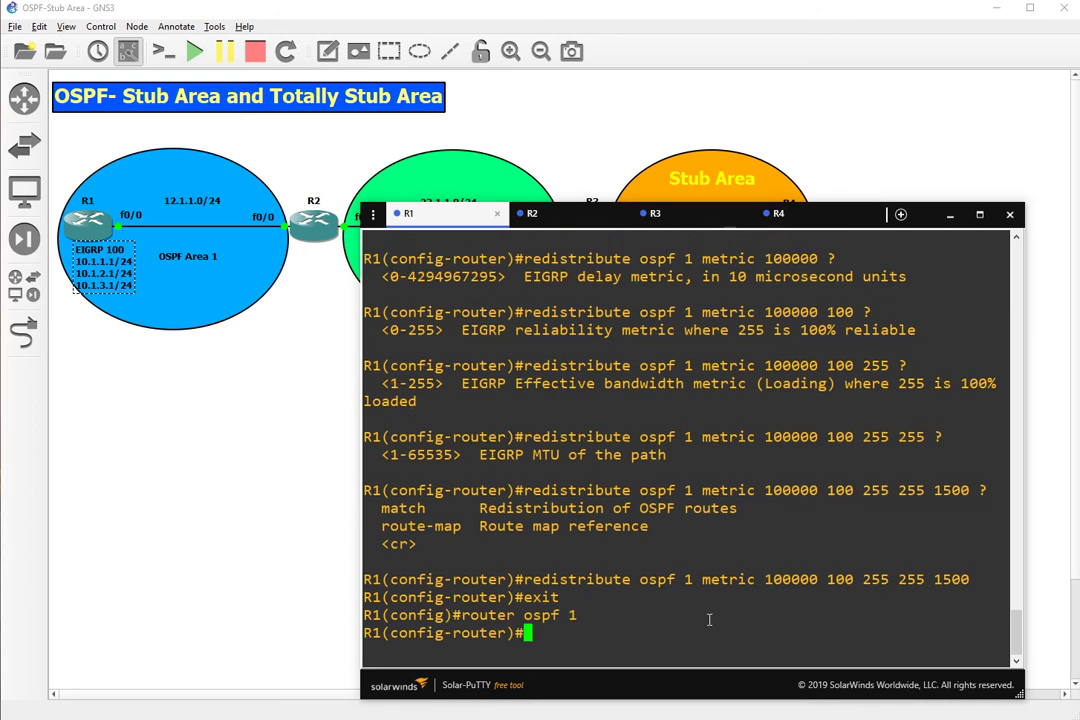
Step: Redistribute EIGRP 100 into OSPF 1 on R1 with the subnets option
text(res)
key(Tab)
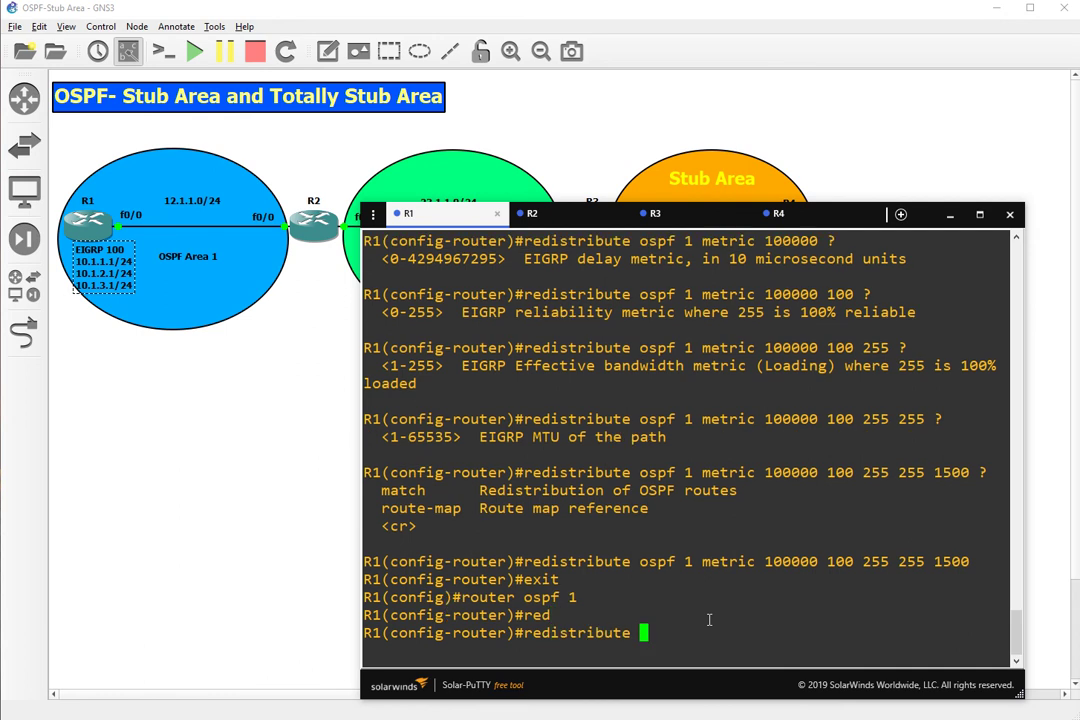
text(ei)
key(Tab)
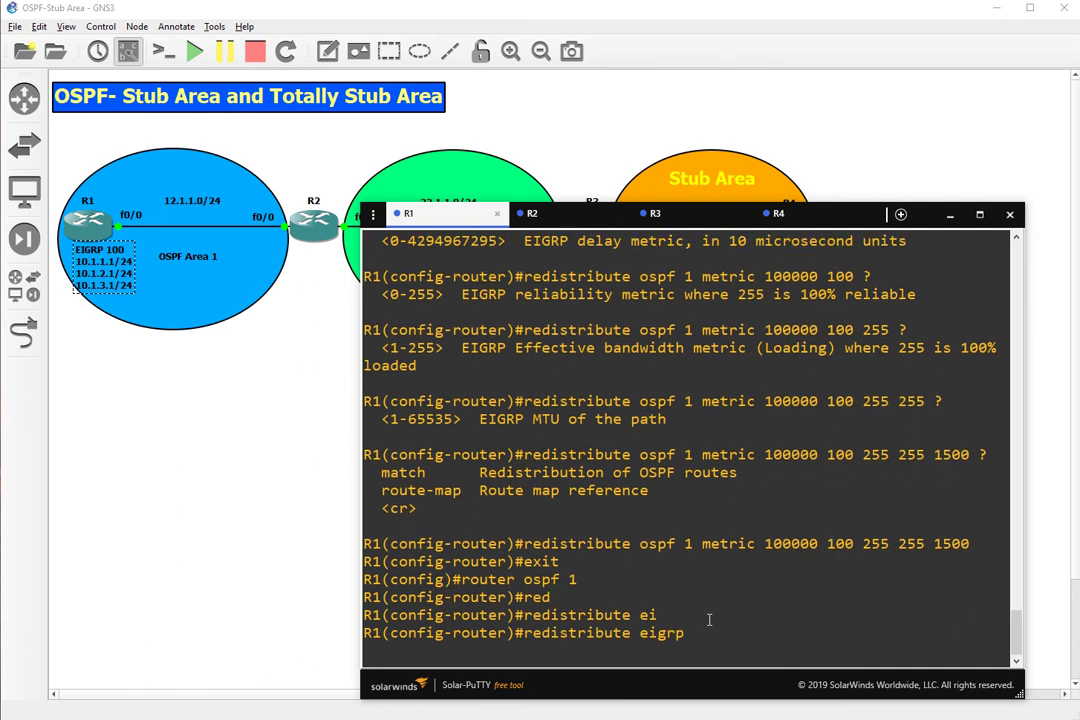
text(100 ?)
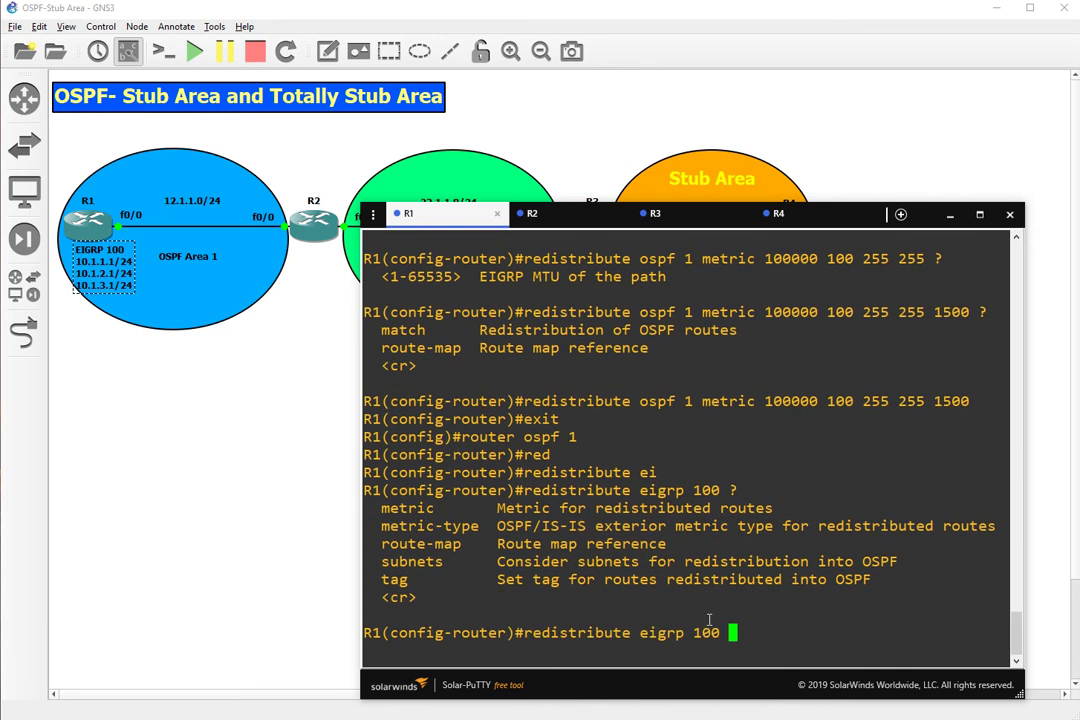
text(su)
key(Tab)
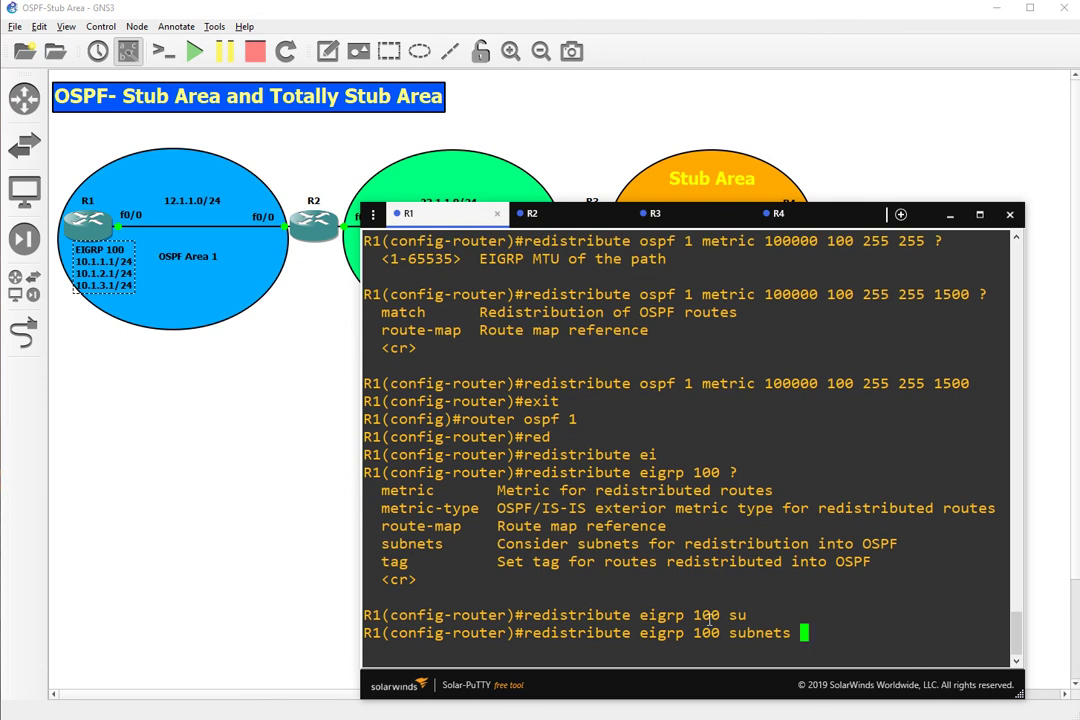
key(Return)
Step: End configuration mode on R1 and save the running configuration
text(end)
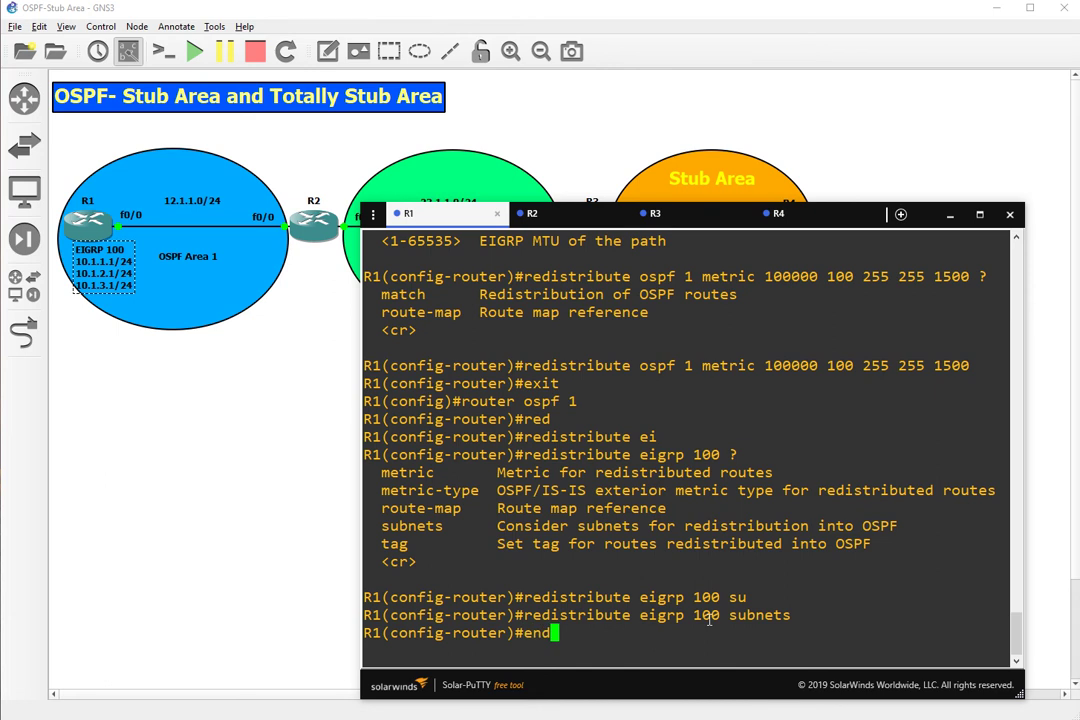
key(Return)
text(wr)
key(Return)
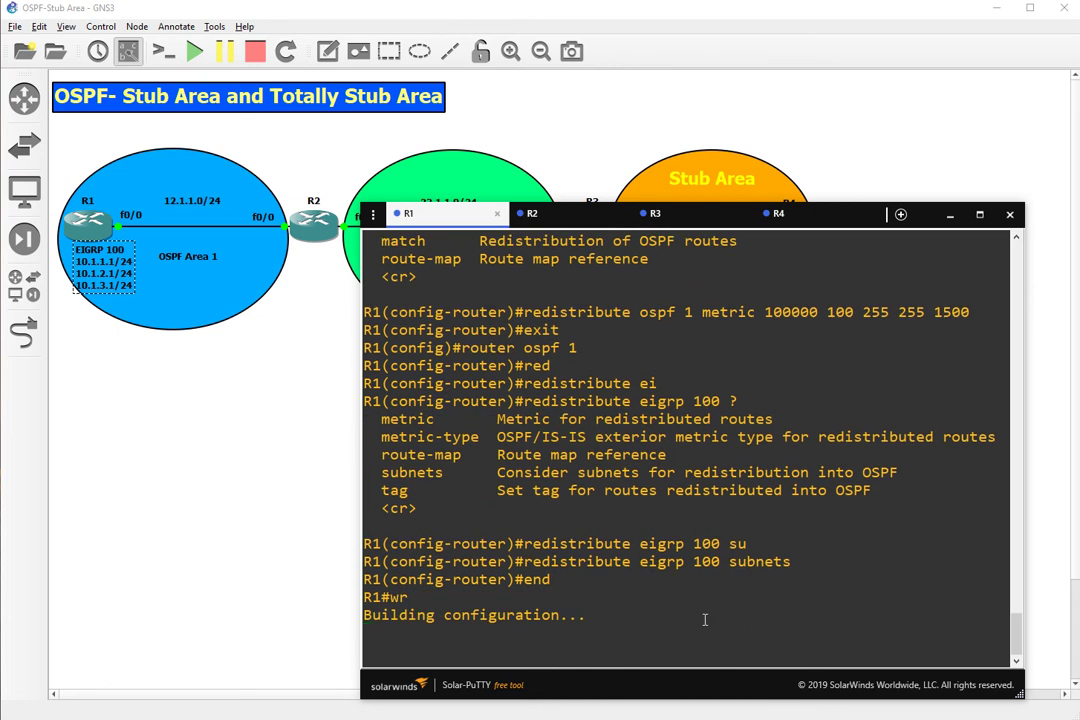
Step: Display R1's IP routing table
text(sh ip or)
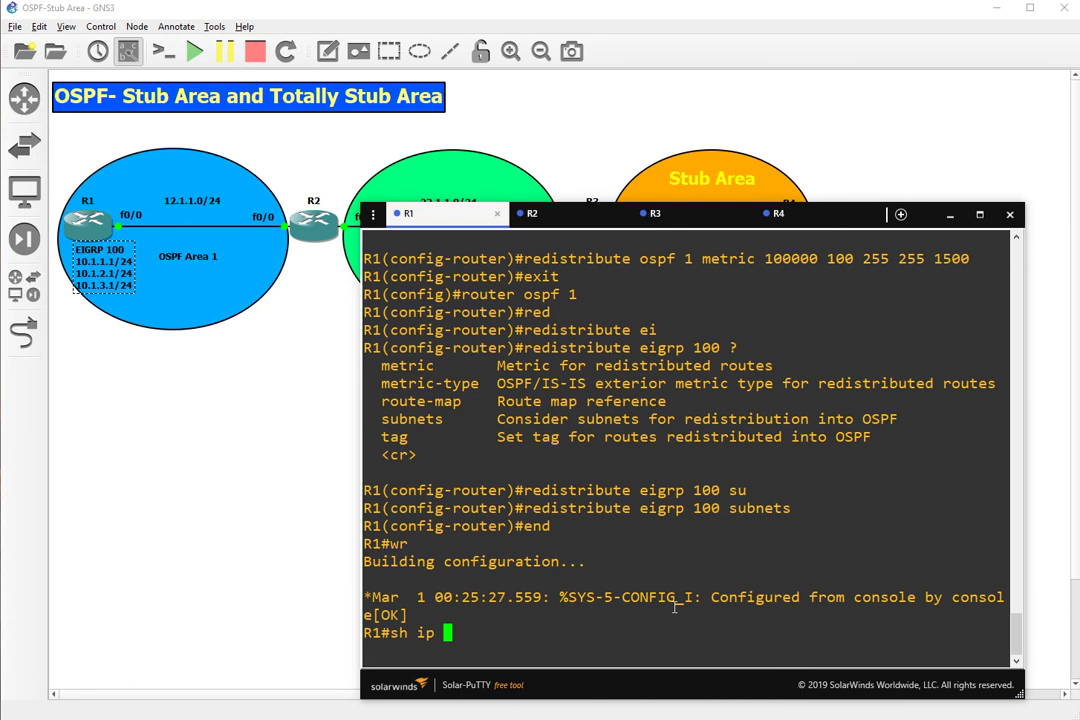
key(Return)
key(Up)
key(BackSpace)
key(BackSpace)
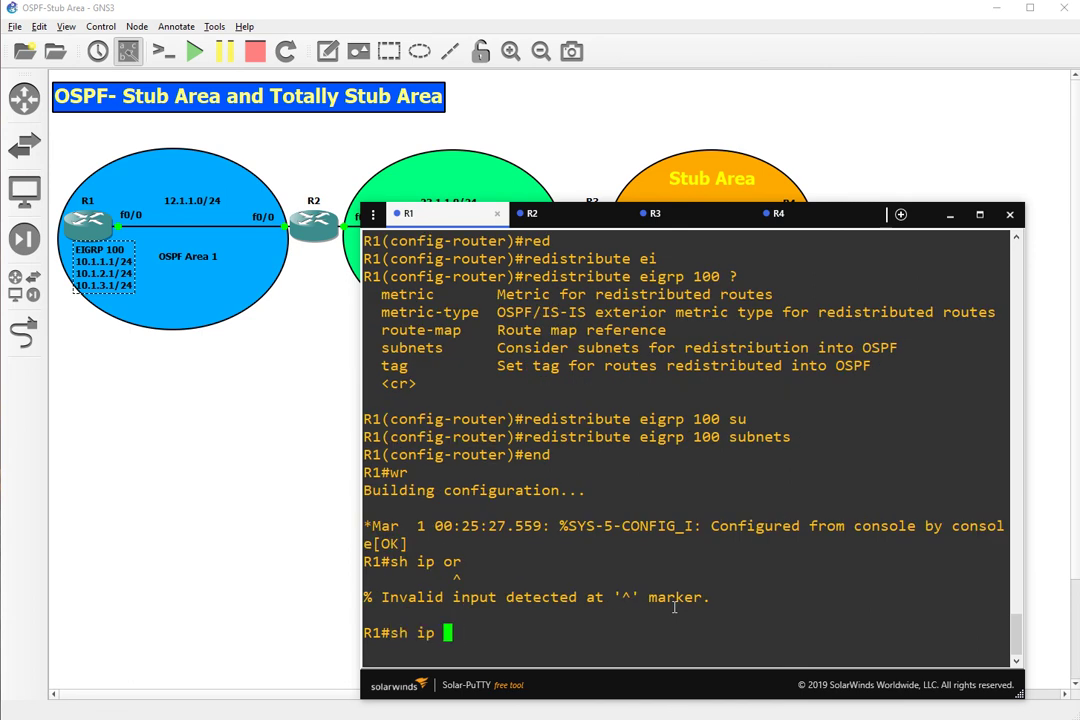
text(rou)
key(Tab)
key(Return)
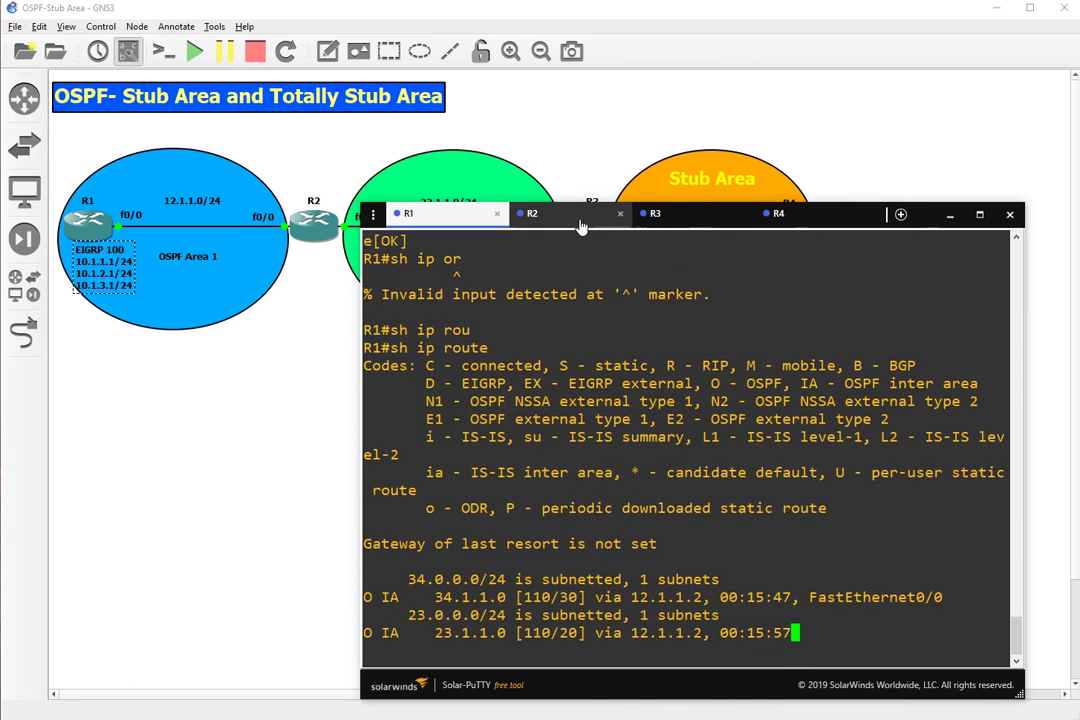
Step: Display R2's routing table and examine the O E2 entries for the 10.1.x.0 networks against the route code legend
click(581, 220)
text(sh )
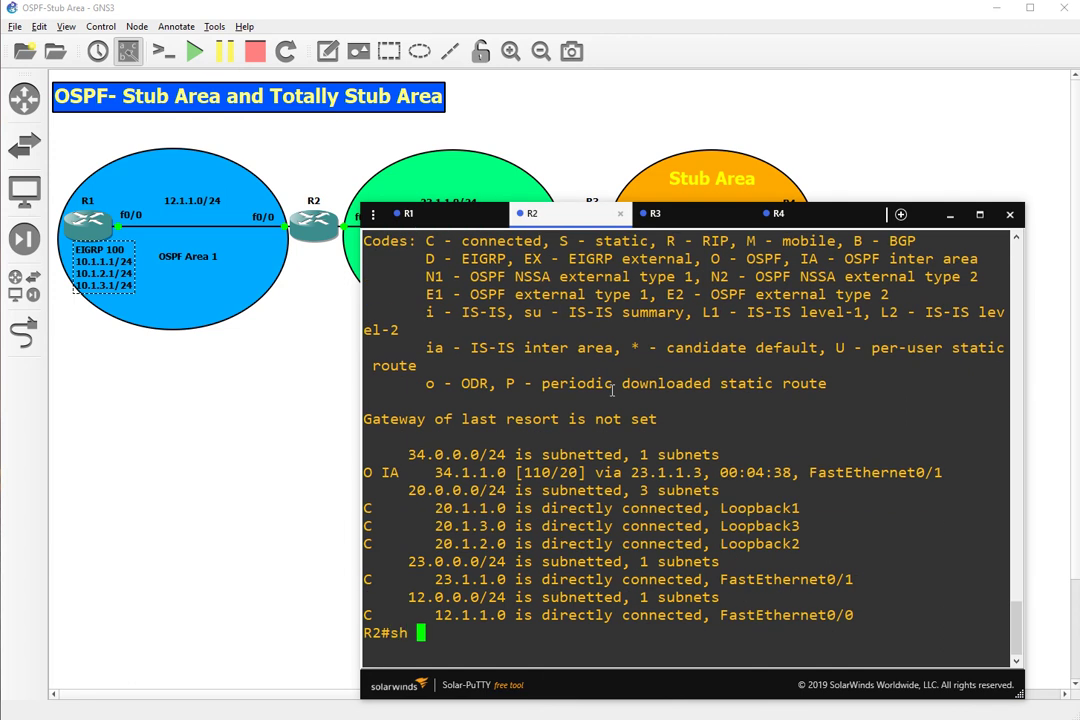
text(ip ro)
key(Tab)
key(Return)
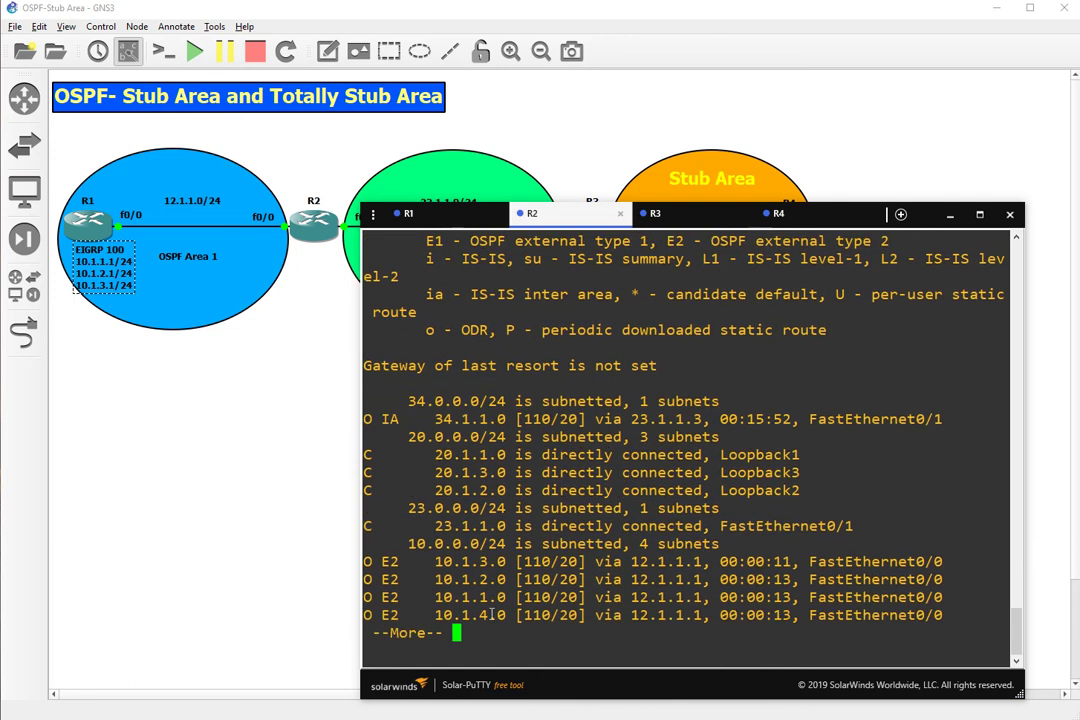
key(space)
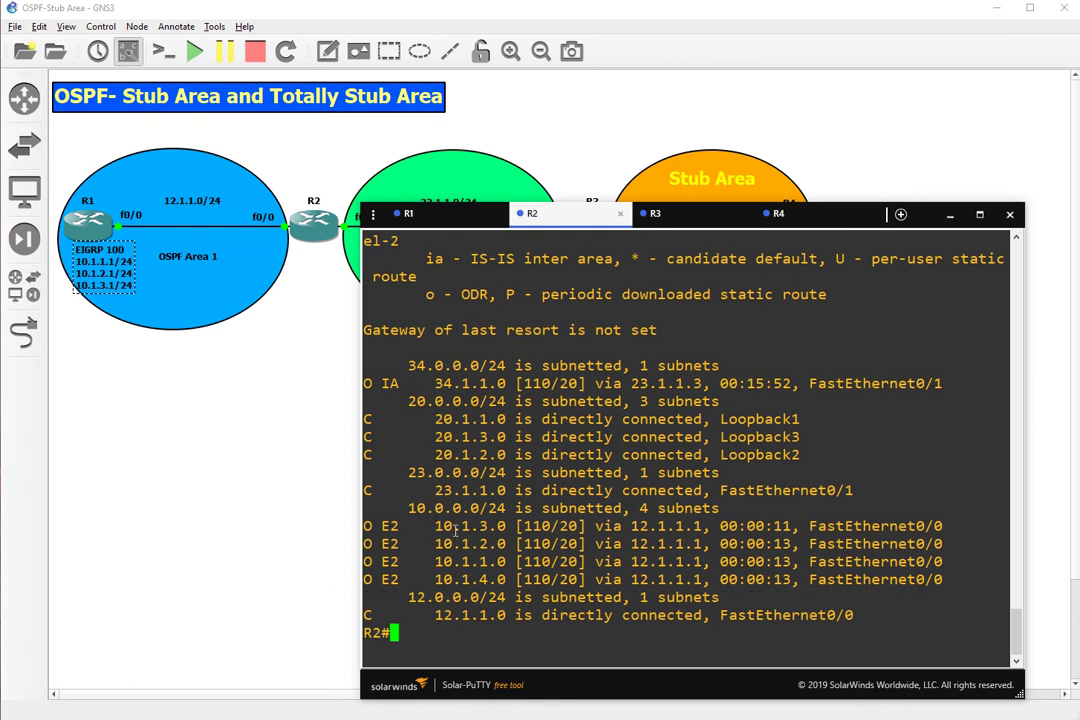
drag(407, 528, 364, 527)
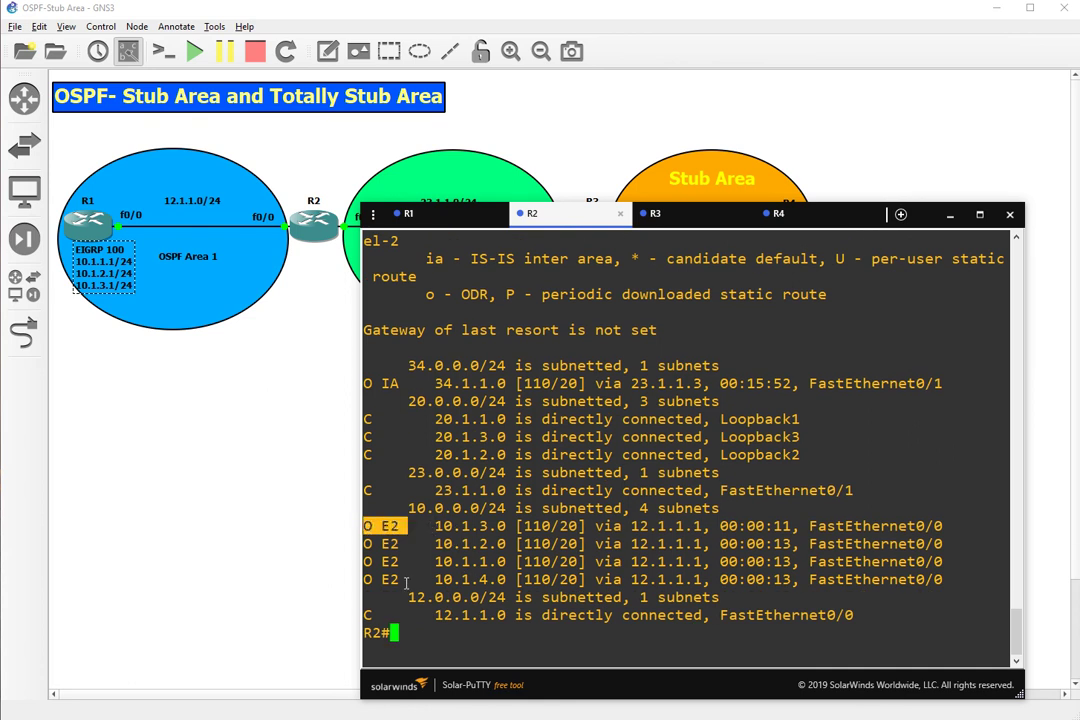
text(sh ip ro)
key(Tab)
key(Return)
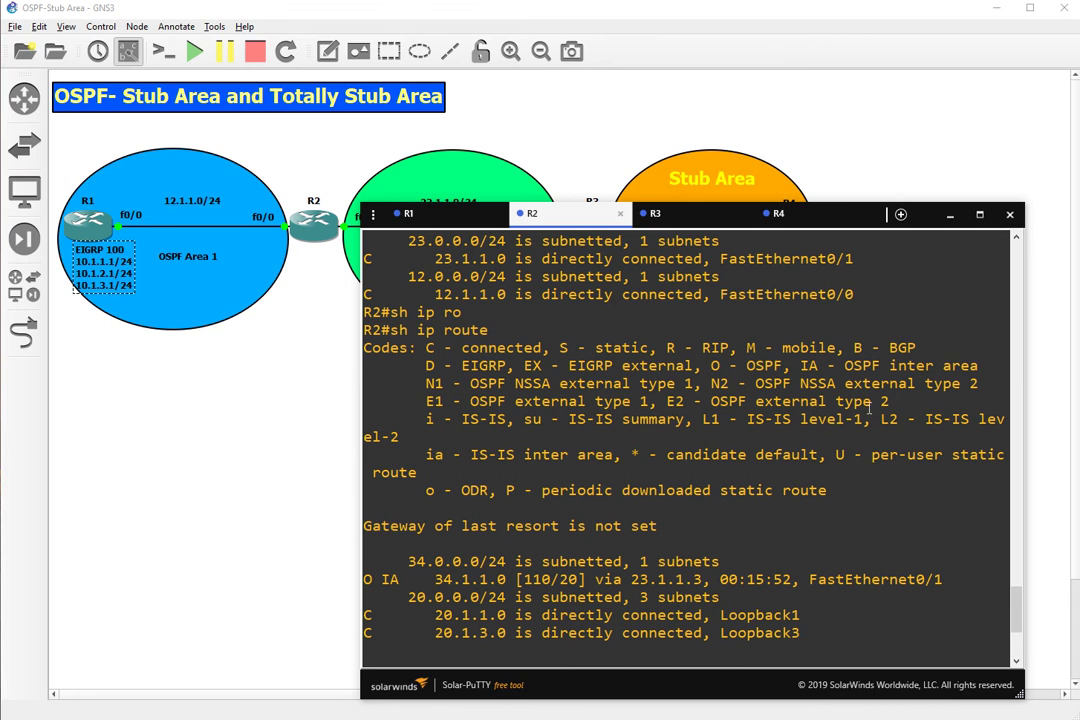
drag(668, 401, 888, 401)
Step: Display R3's routing table to check for the redistributed routes, and switch to R4's console
click(655, 213)
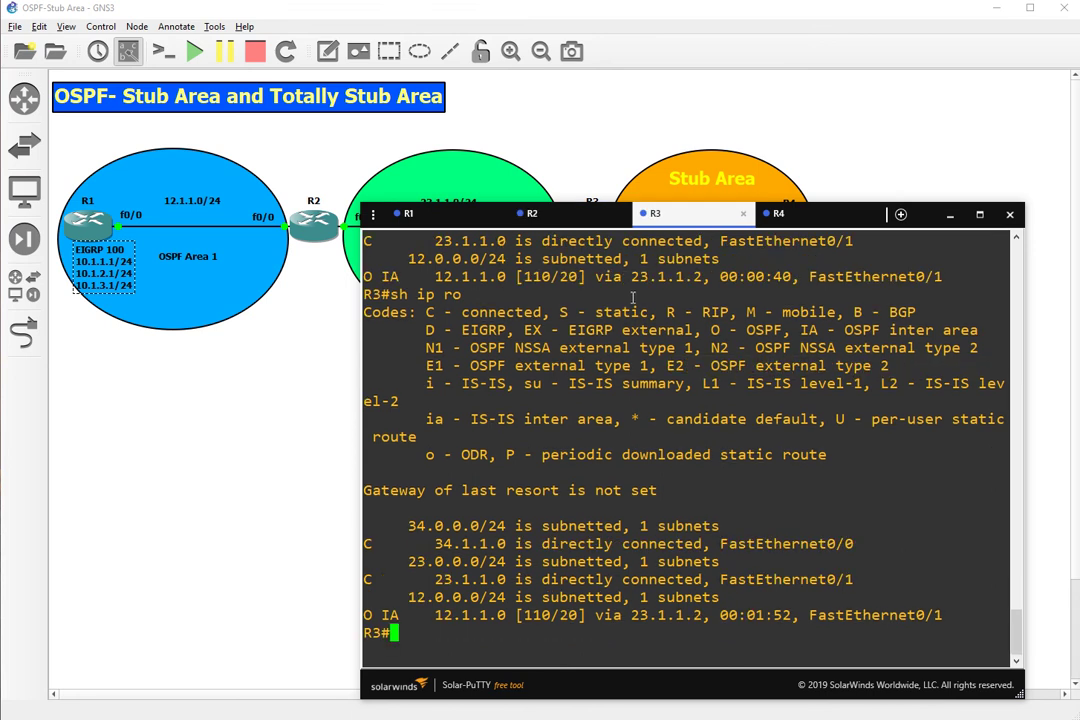
text(sh ip ro)
key(Return)
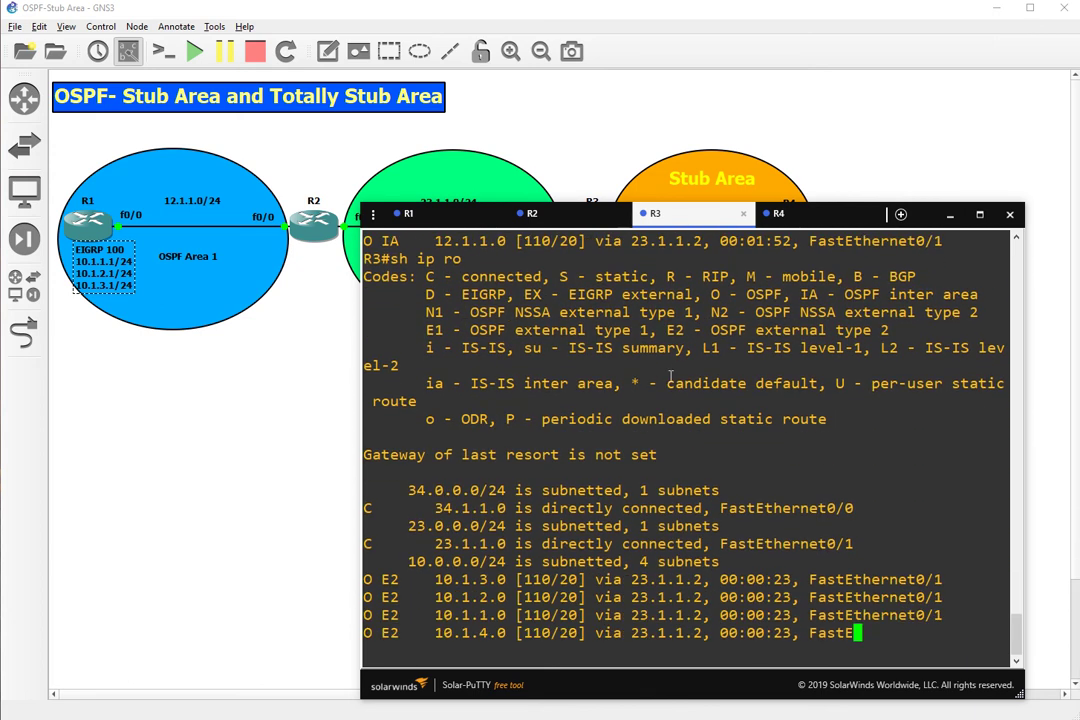
click(775, 214)
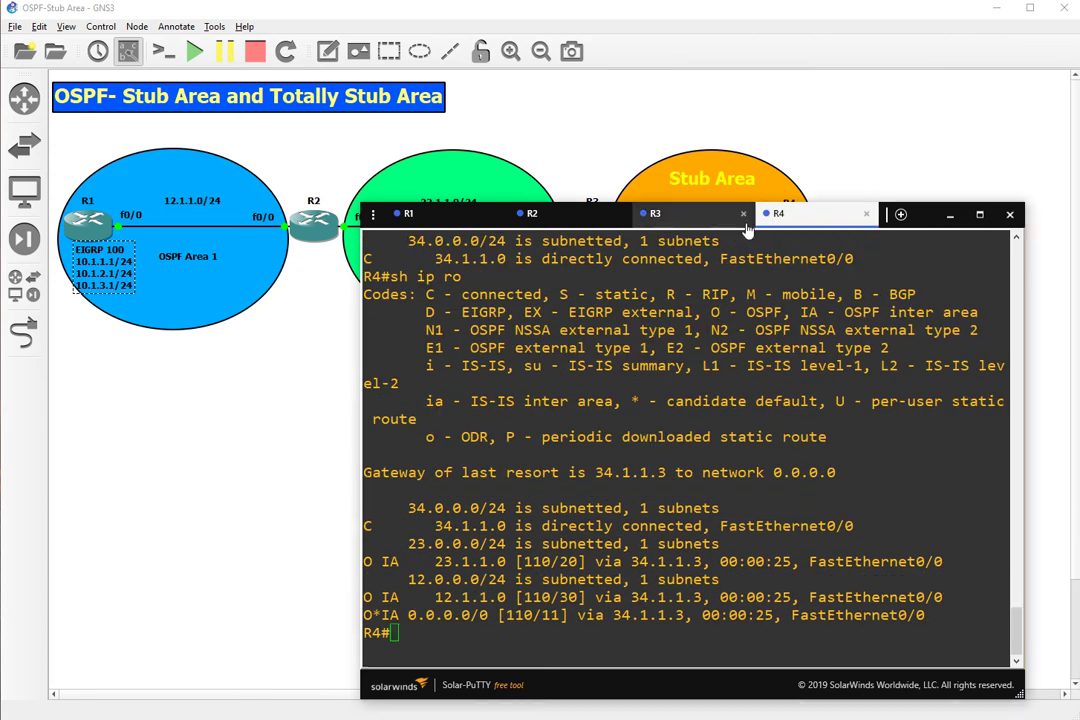
Step: Display R4's IP routing table twice to check which routes reach the stub area, repositioning the console window over the topology
text(sh ip ro)
key(Return)
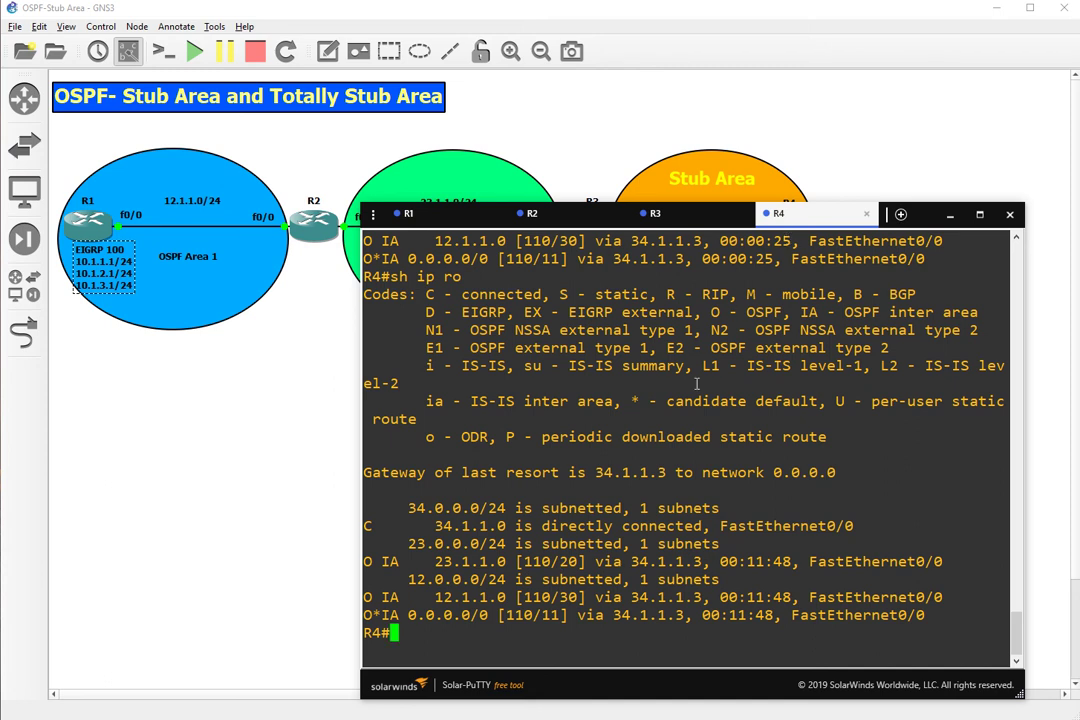
drag(817, 214, 808, 183)
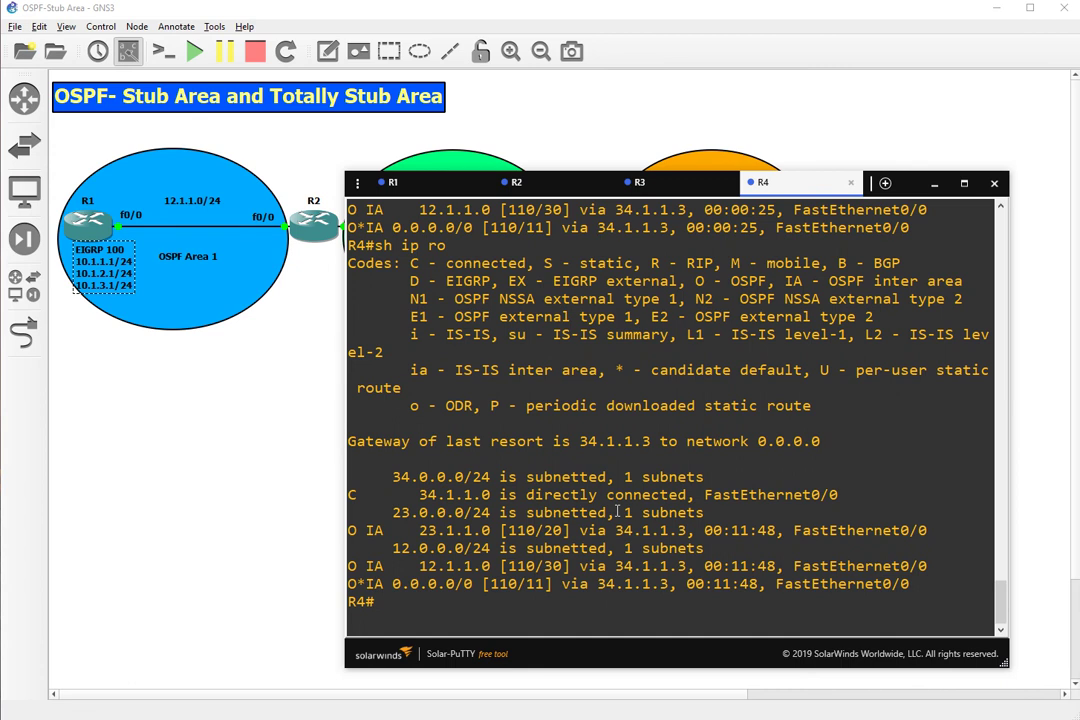
key(Up)
key(Return)
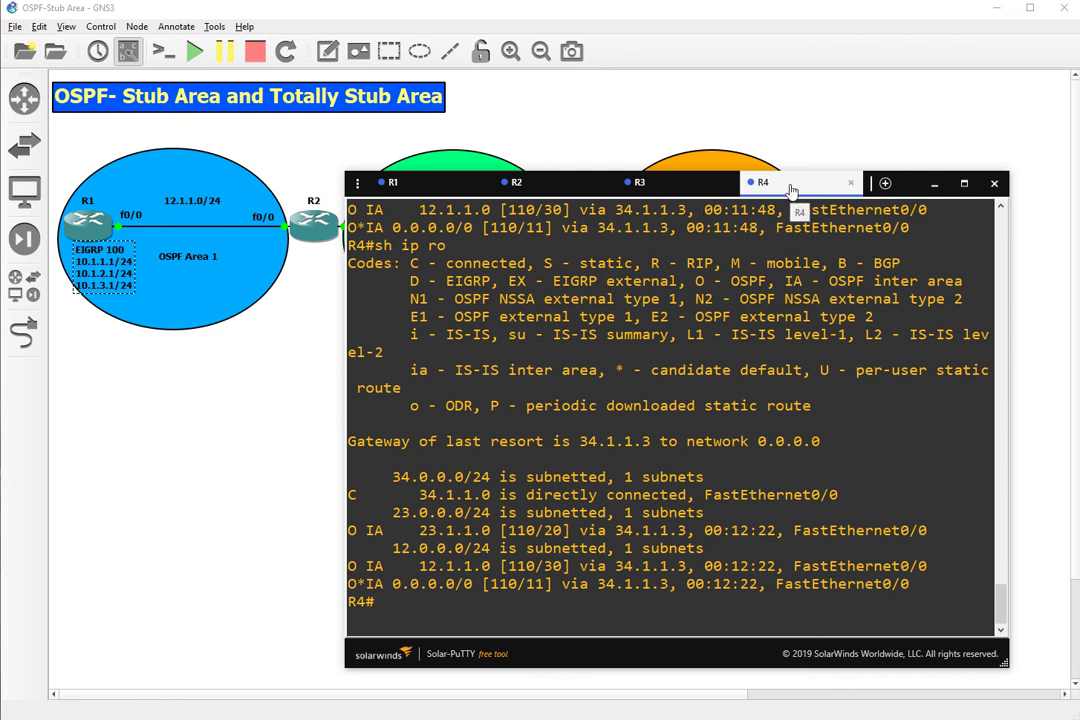
drag(790, 190, 805, 190)
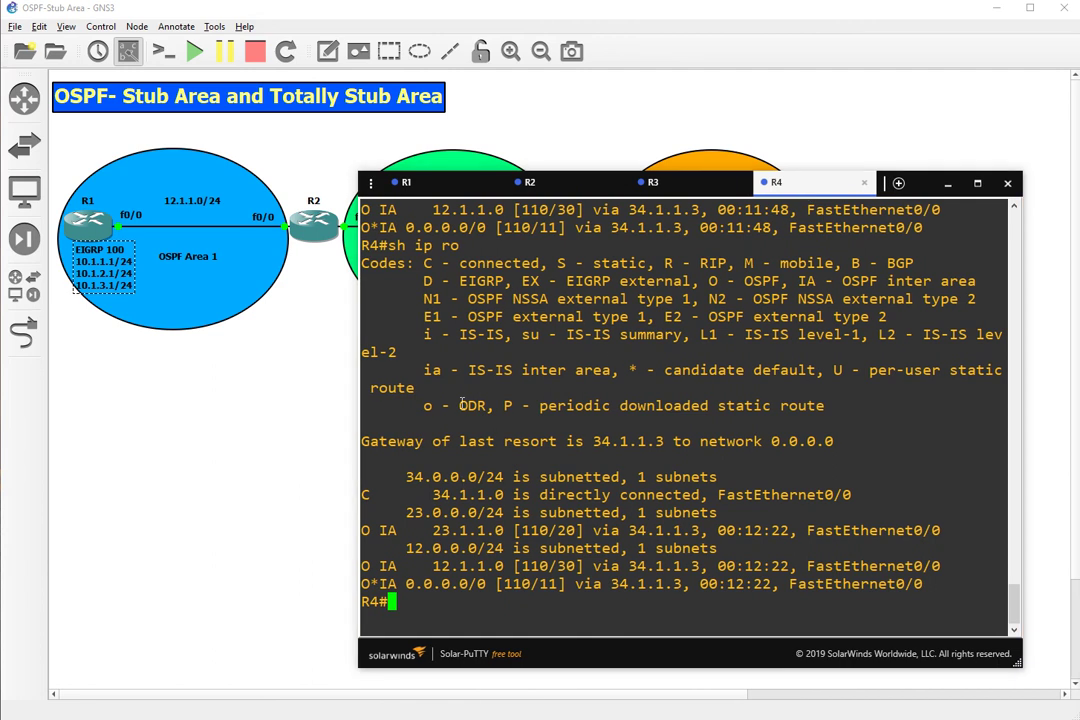
Step: On R3, enter global configuration mode and open the OSPF process 1 router configuration
click(679, 184)
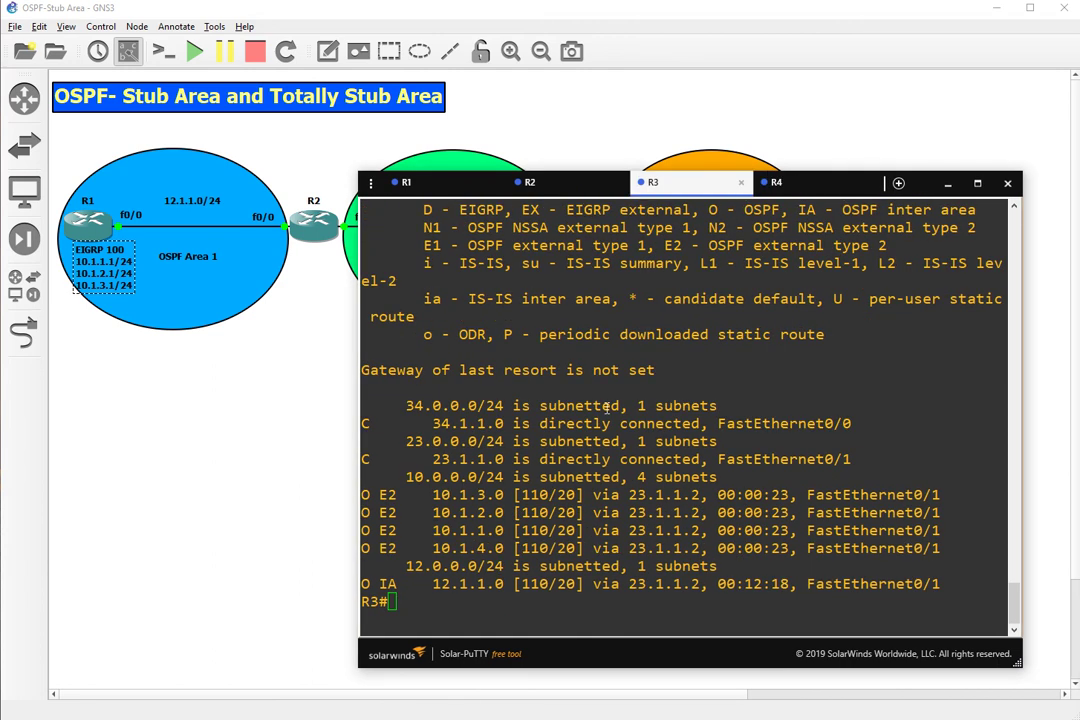
text(co)
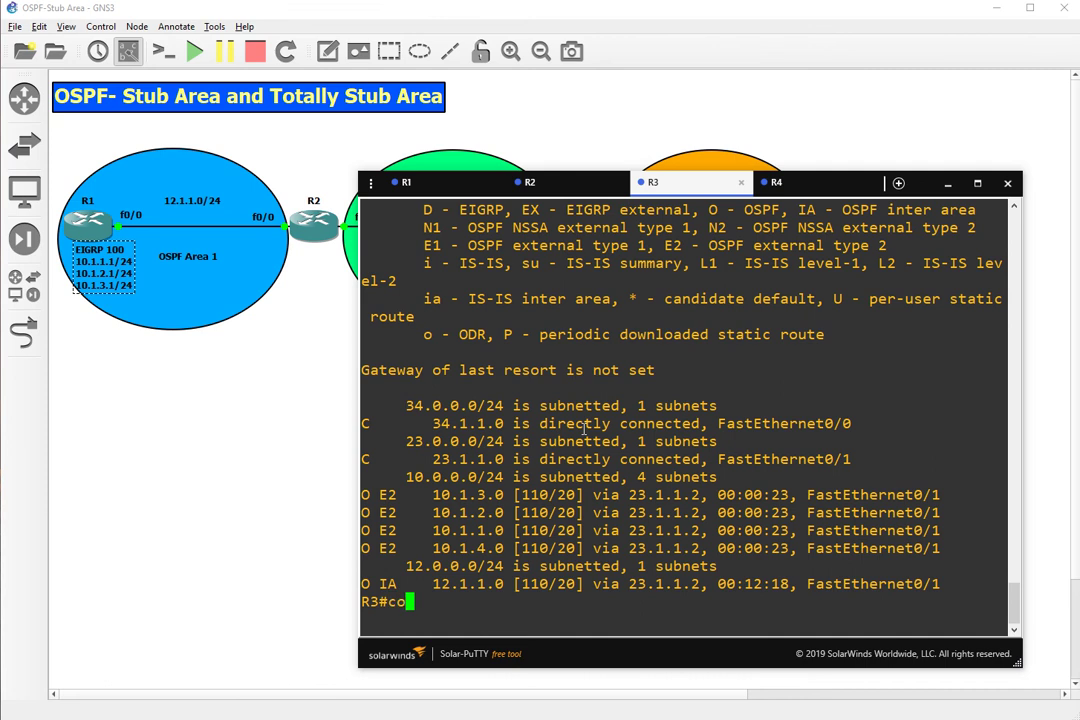
text(nf t)
key(Return)
text(rout)
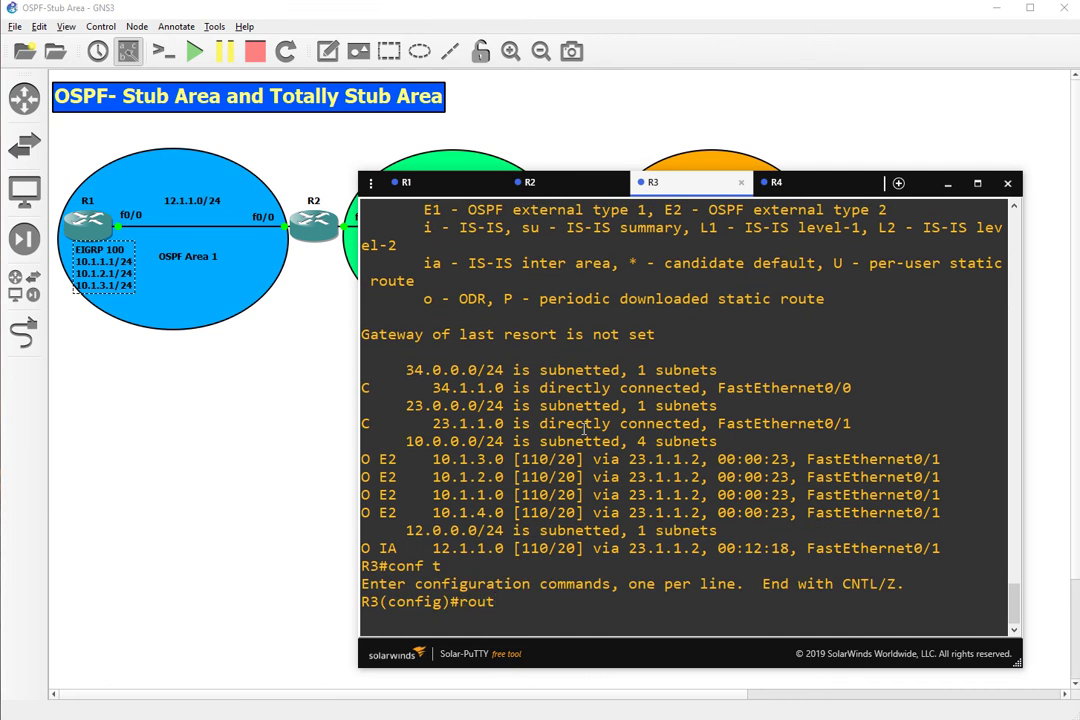
key(Return)
text(router ospf )
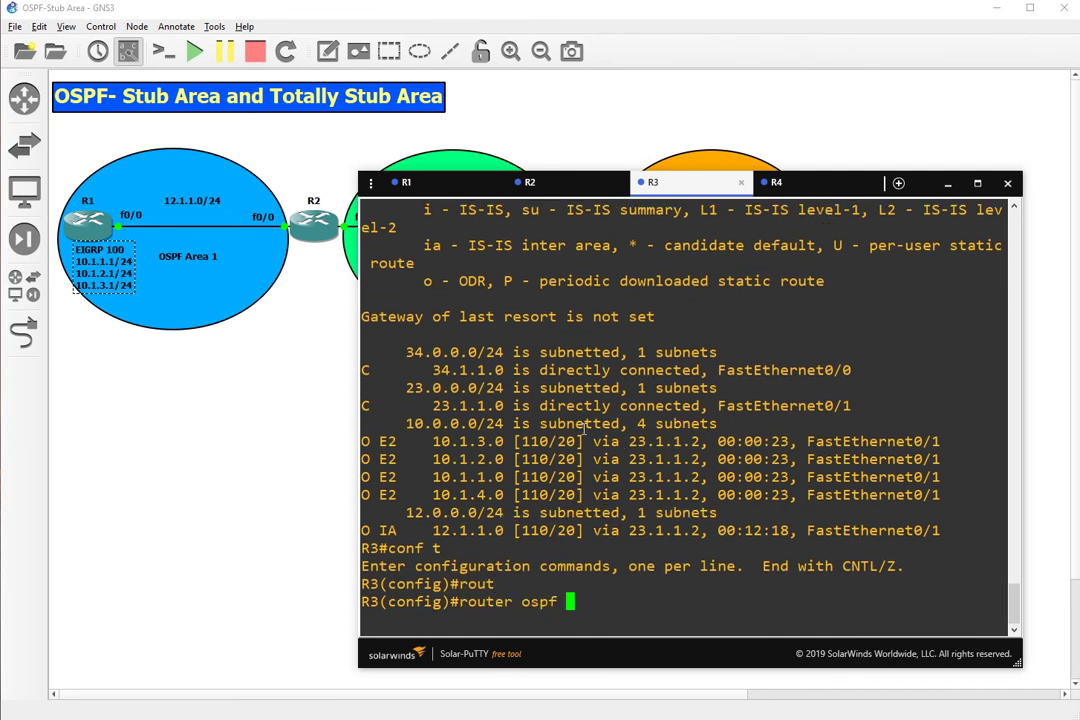
text(1)
key(Return)
Step: Make area 2 totally stubby on R3 with area 2 stub no-summary, checking the available stub options first
text(ar)
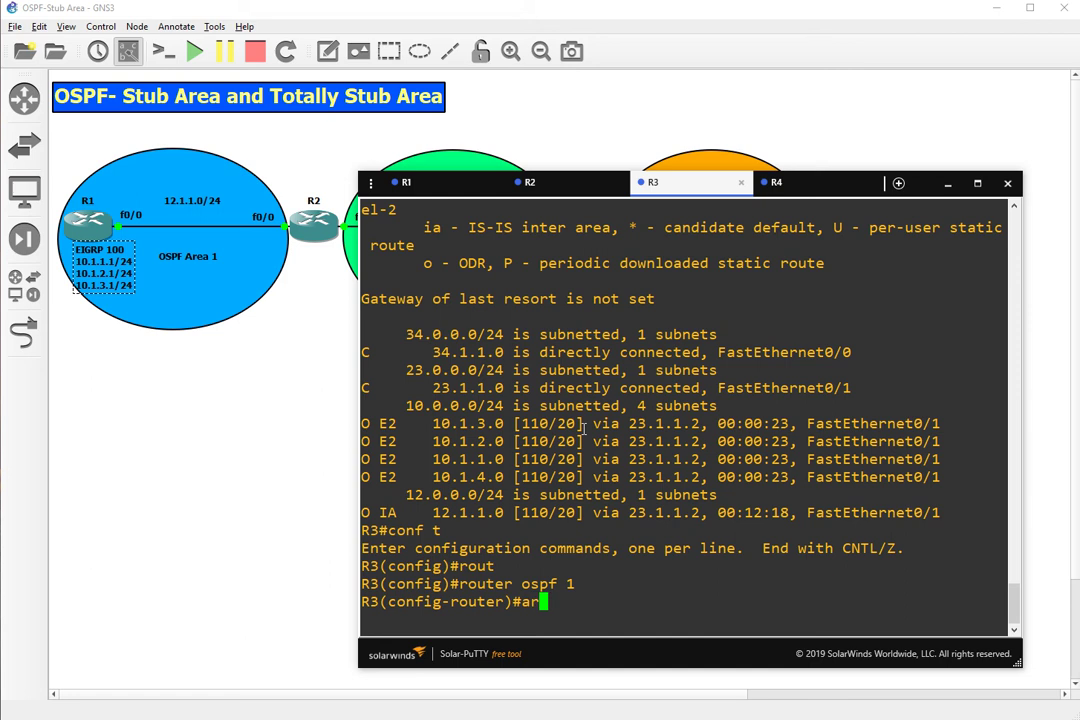
key(Tab)
text(2 stu)
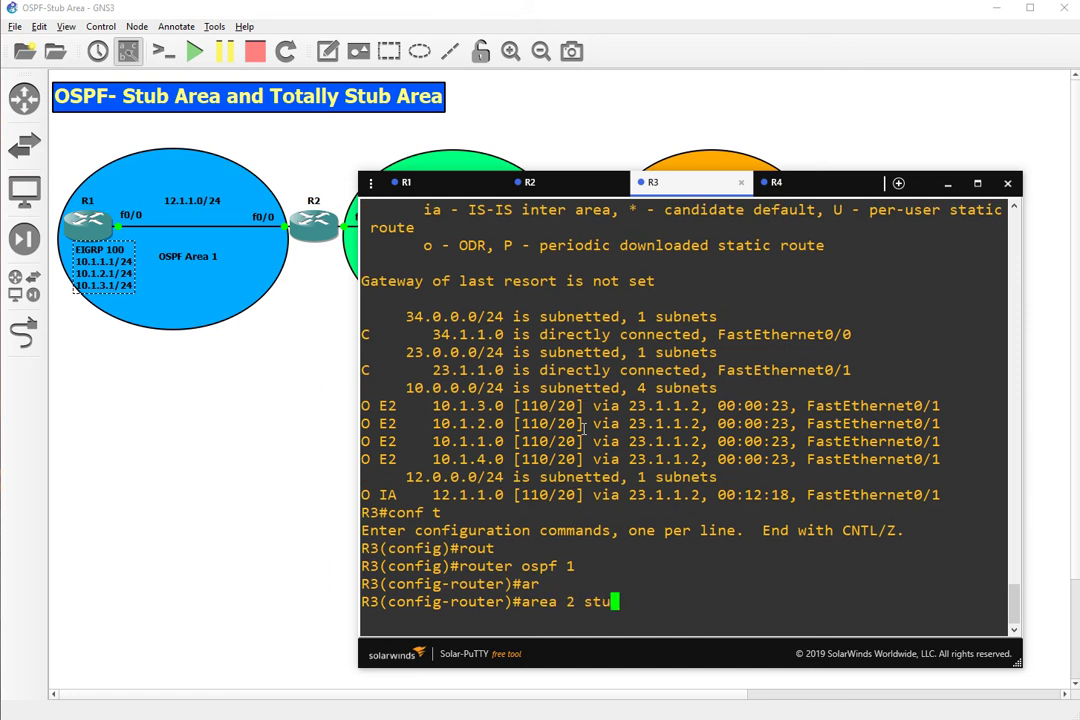
key(Tab)
text(?)
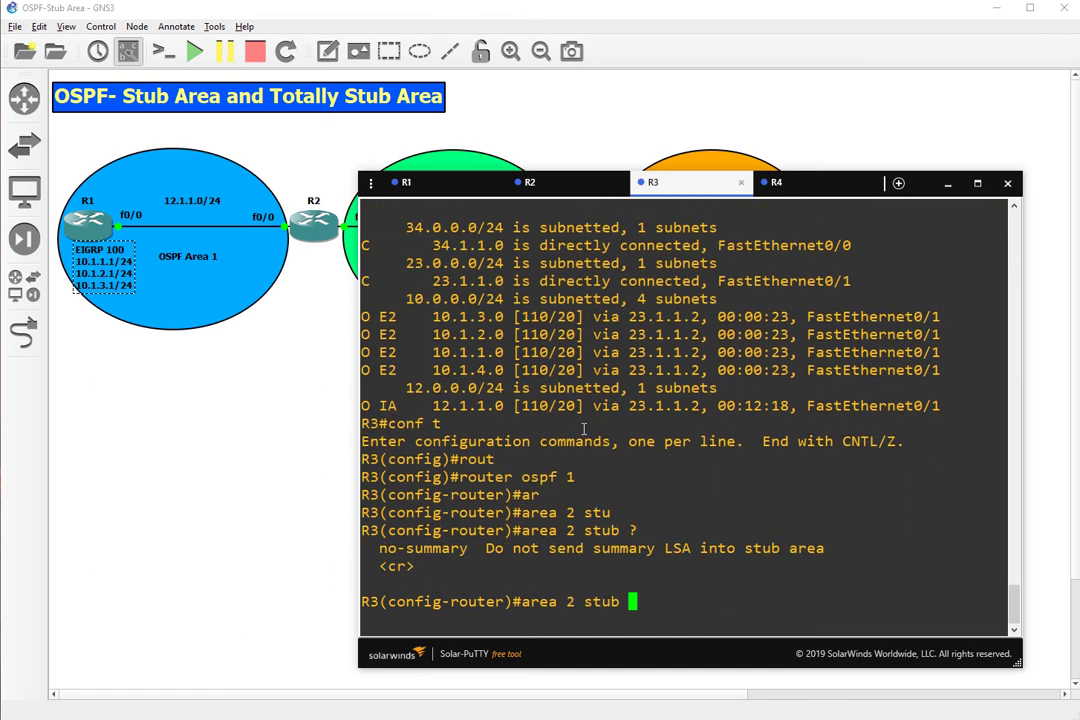
text(no)
key(Tab)
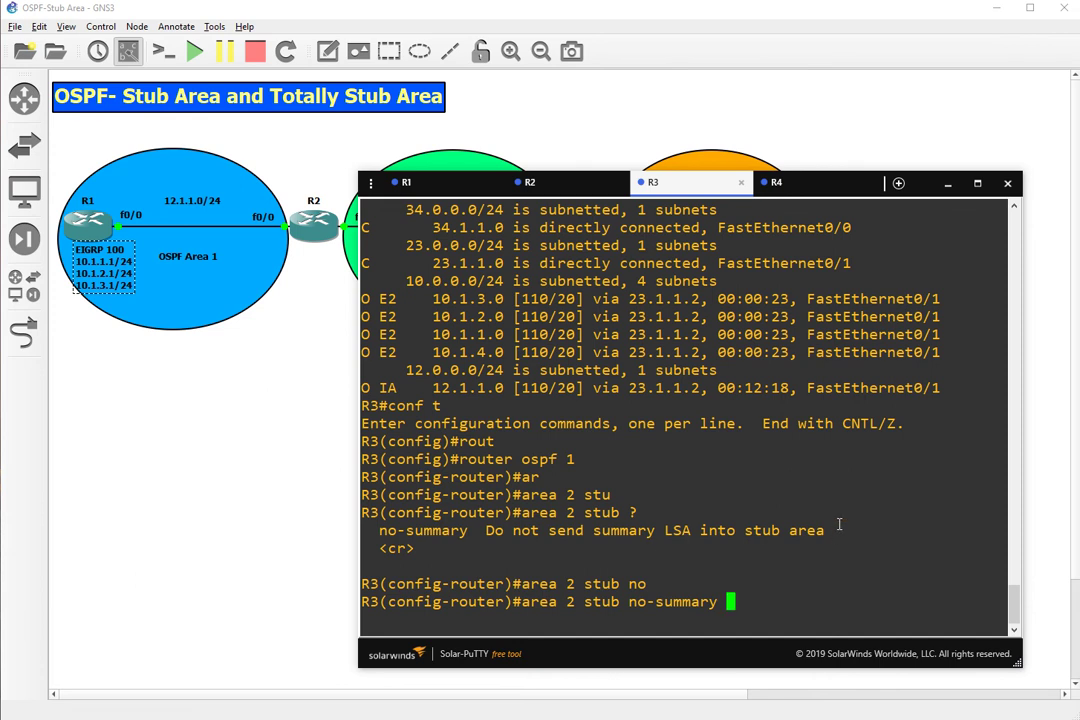
key(Return)
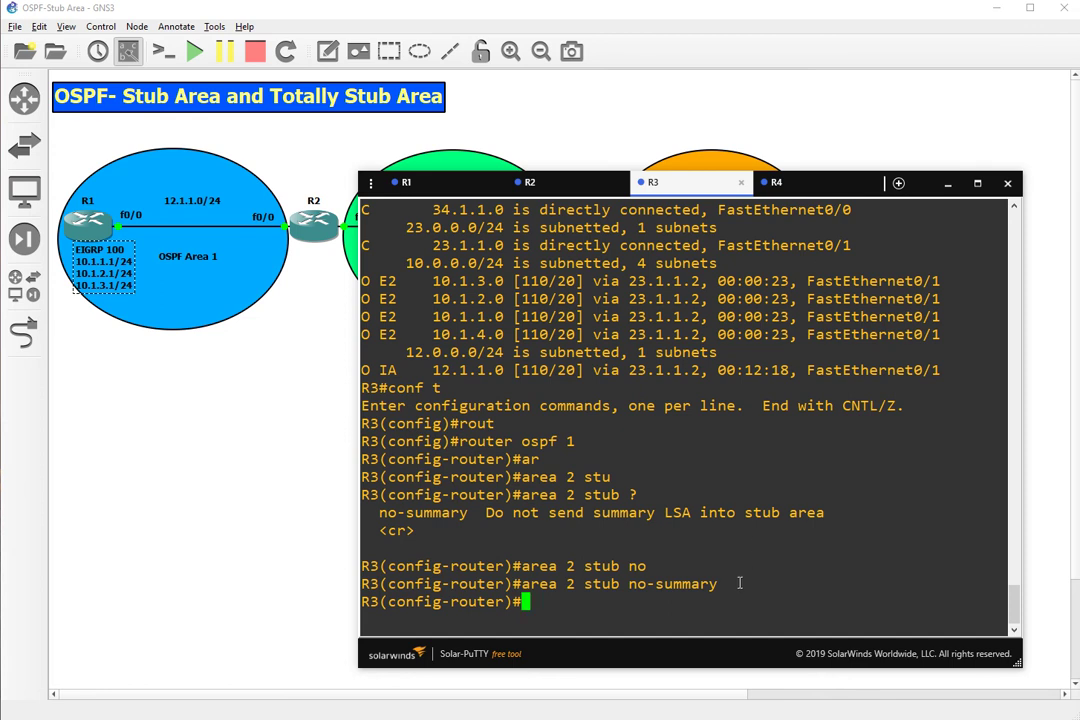
Step: On R4, enter global configuration mode and open the OSPF process 1 router configuration
click(776, 182)
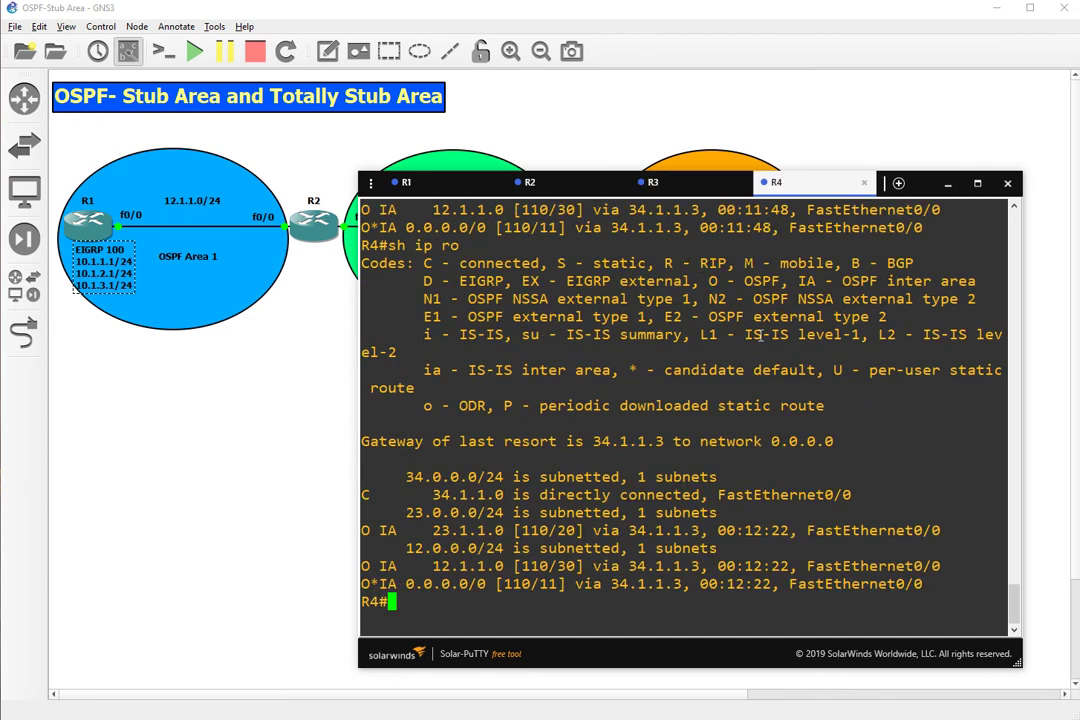
text(conf t)
key(Return)
text(route )
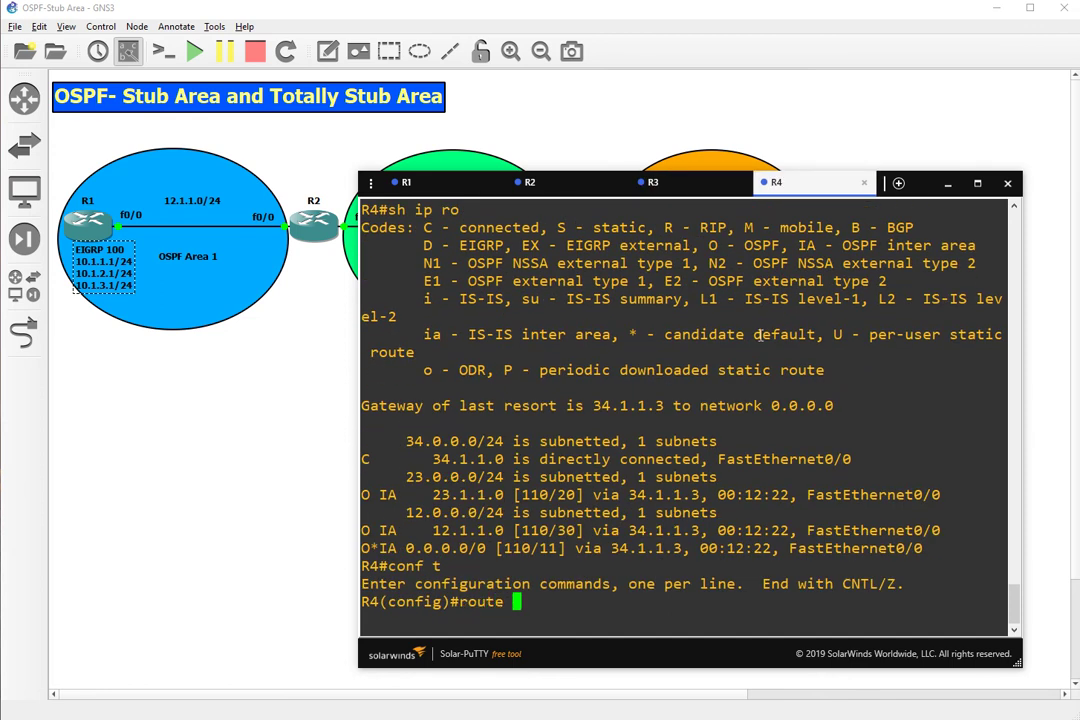
text(osp)
key(BackSpace)
key(BackSpace)
key(BackSpace)
key(BackSpace)
text(r osp)
key(BackSpace)
key(BackSpace)
key(BackSpace)
text(ospf 1)
key(Return)
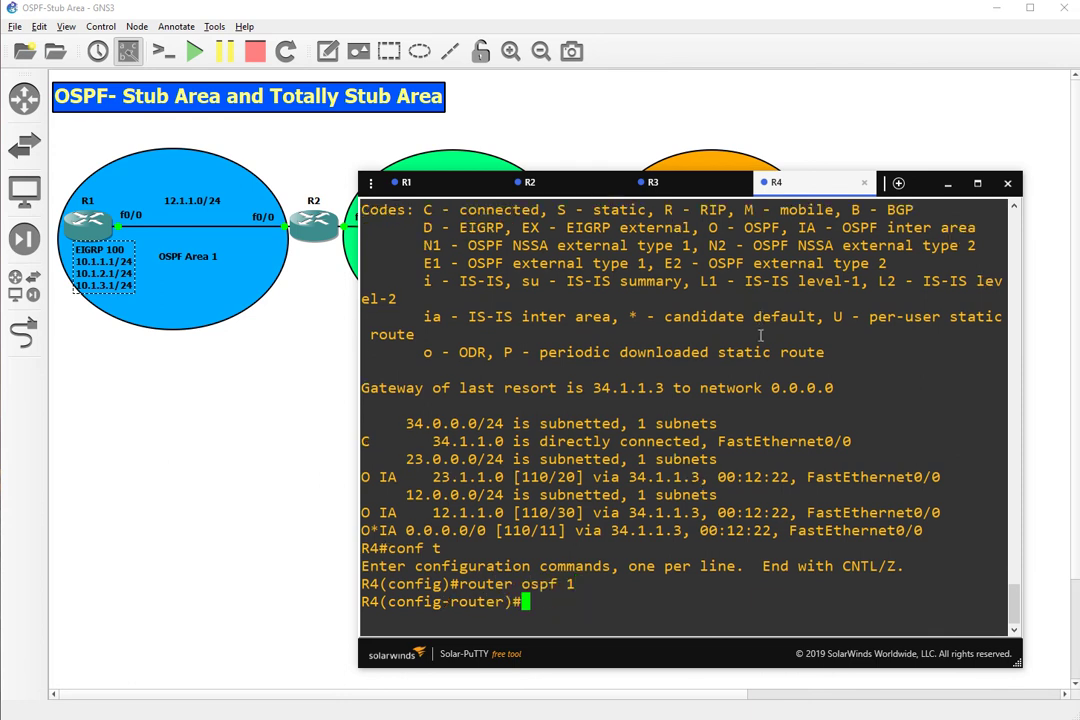
Step: Apply the stub no-summary setting to area 2 on R4, listing the stub options before completing the command
text(st)
key(Tab)
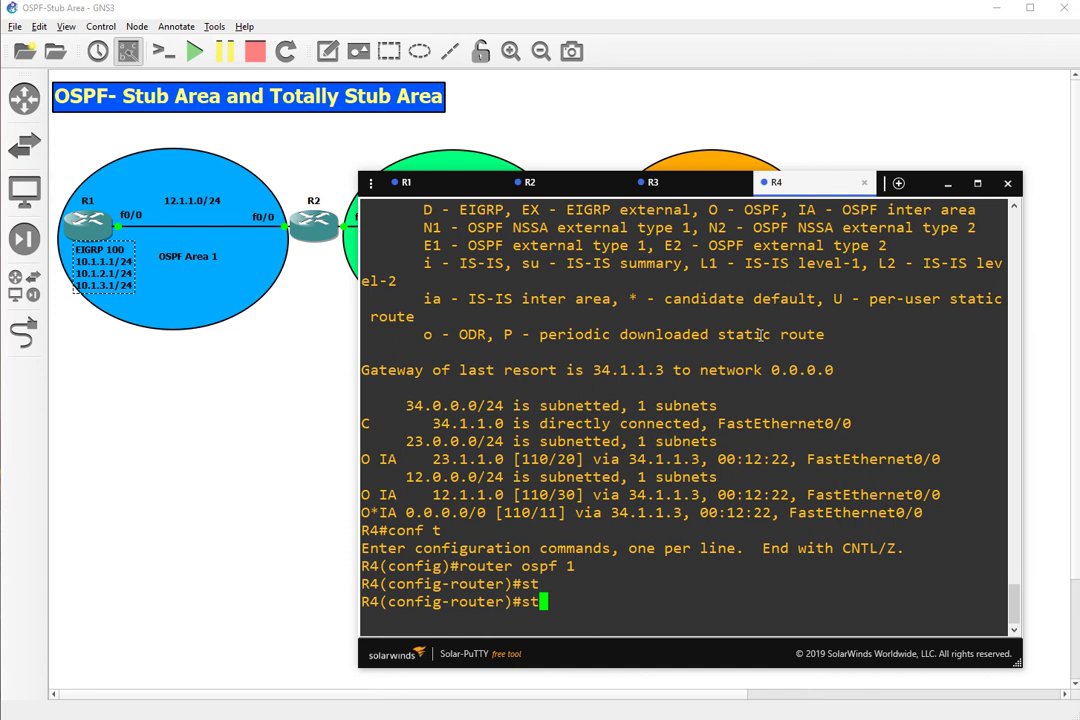
key(BackSpace)
key(BackSpace)
text(are 2 stu)
key(Tab)
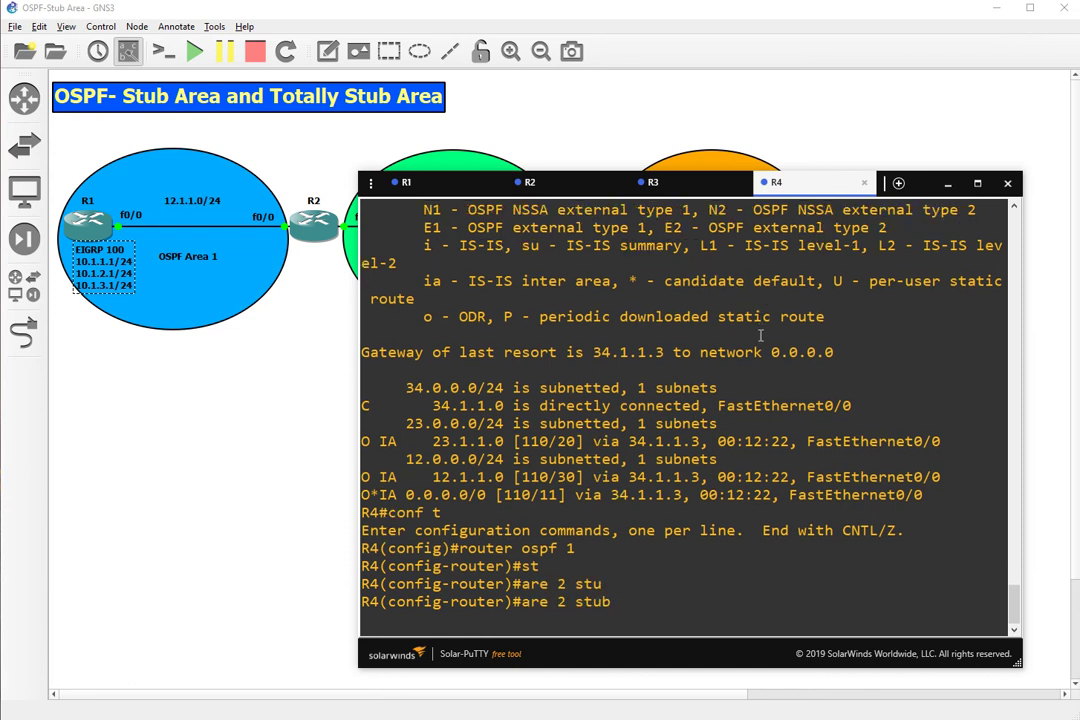
text(?no)
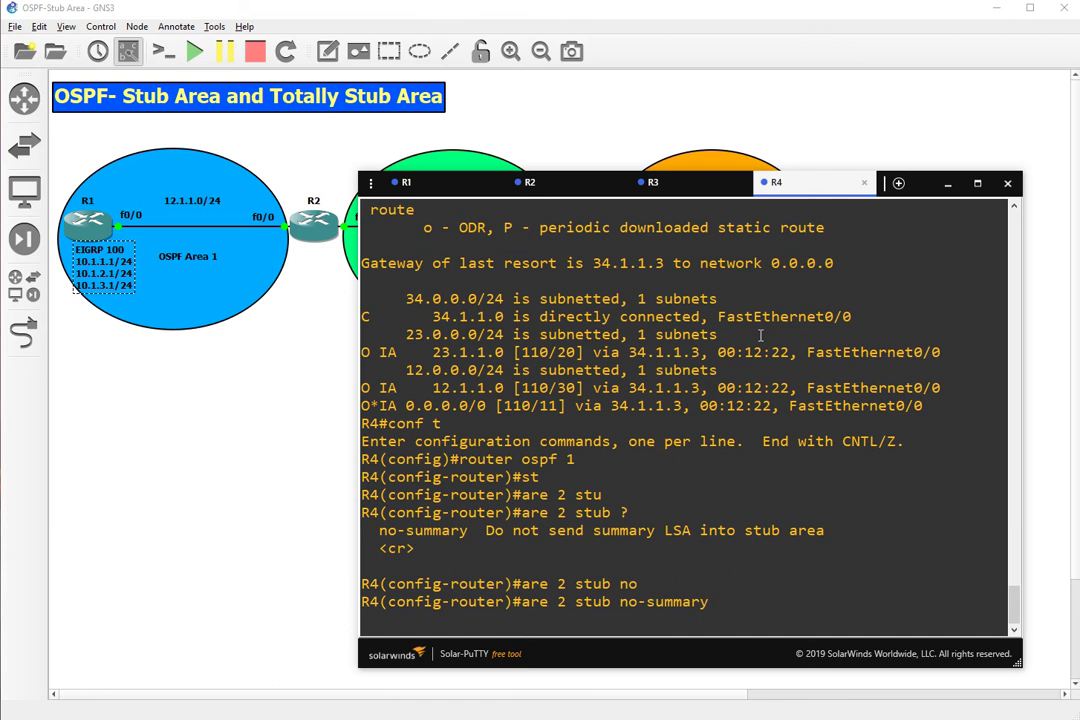
key(Return)
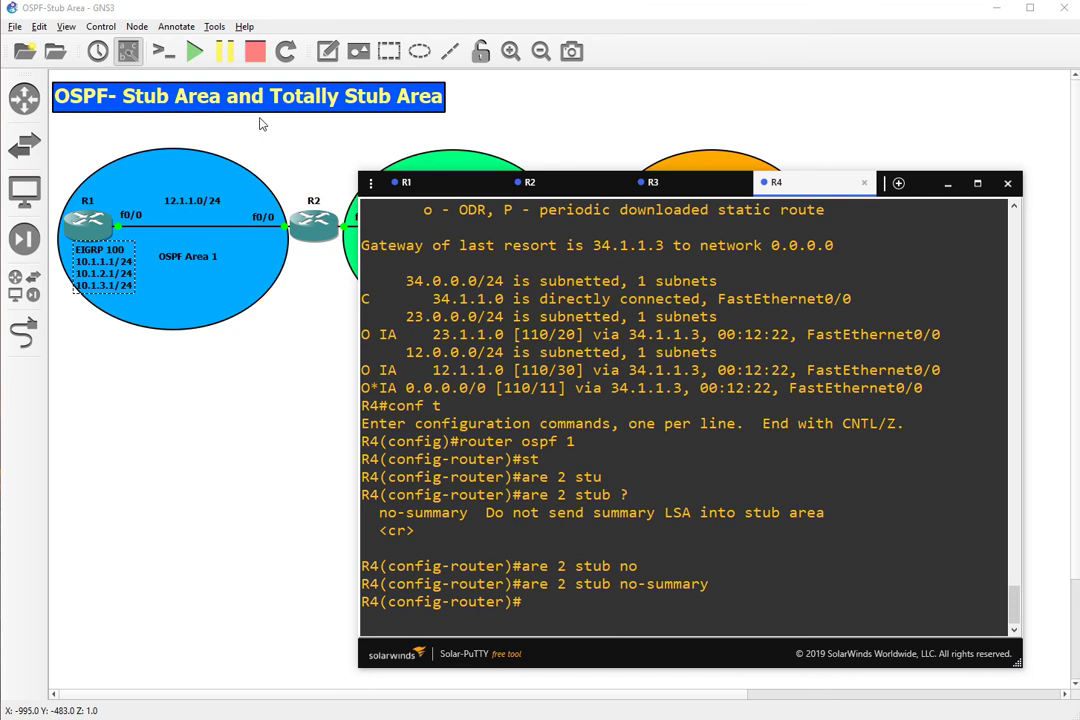
Step: End configuration mode on R4, display its IP routing table, and highlight the O*IA default route entry
text(end)
key(Return)
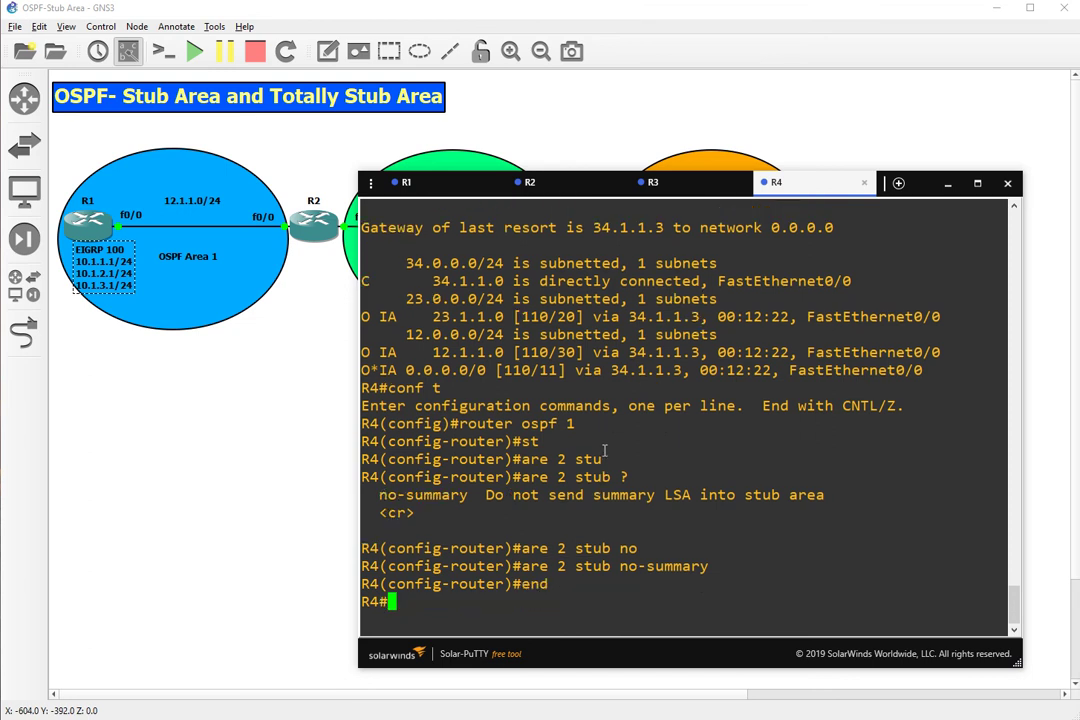
text(sh)
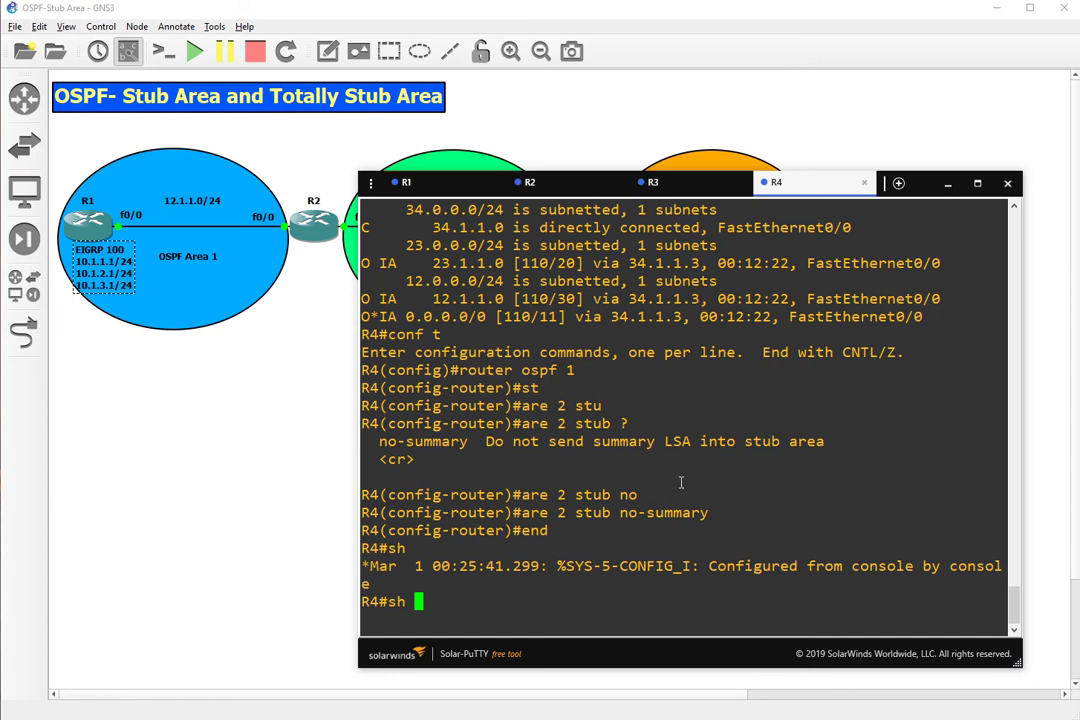
text( ip ro)
key(Return)
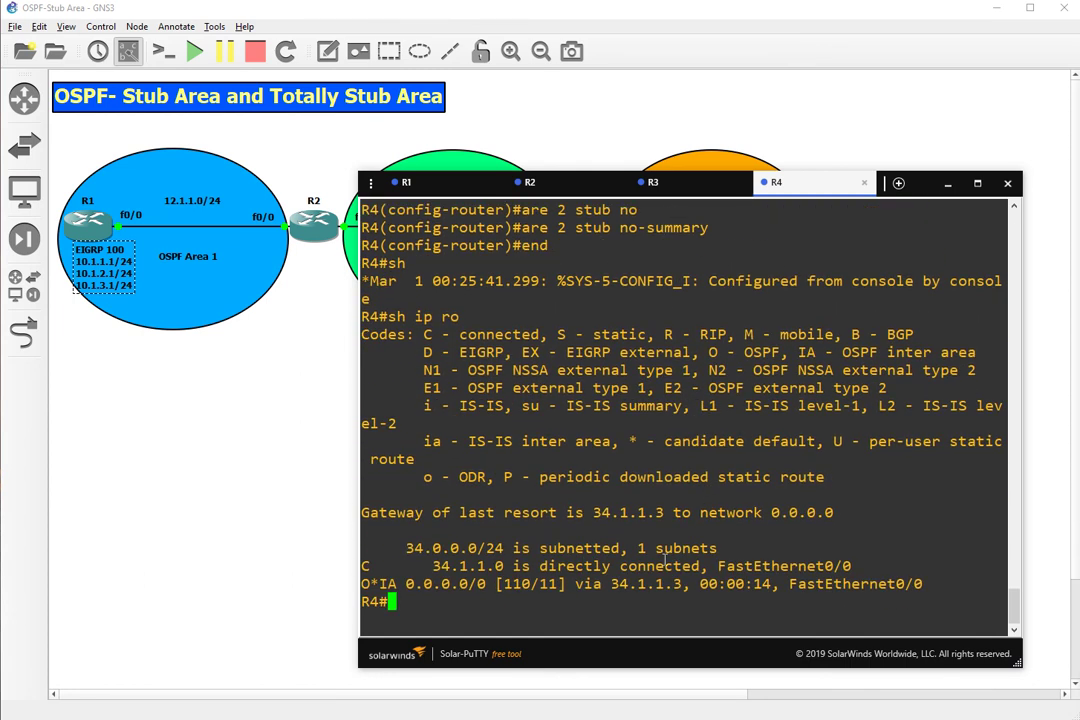
drag(929, 584, 362, 585)
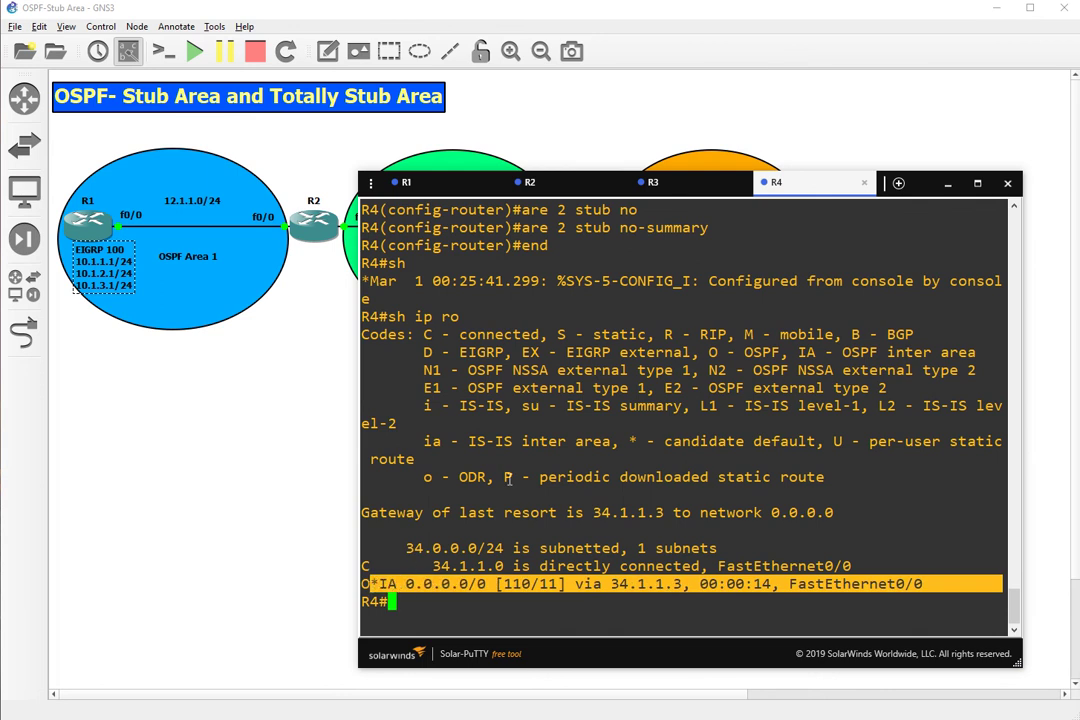
Step: End configuration mode on R3, display its IP routing table, and return to the GNS3 topology
click(676, 187)
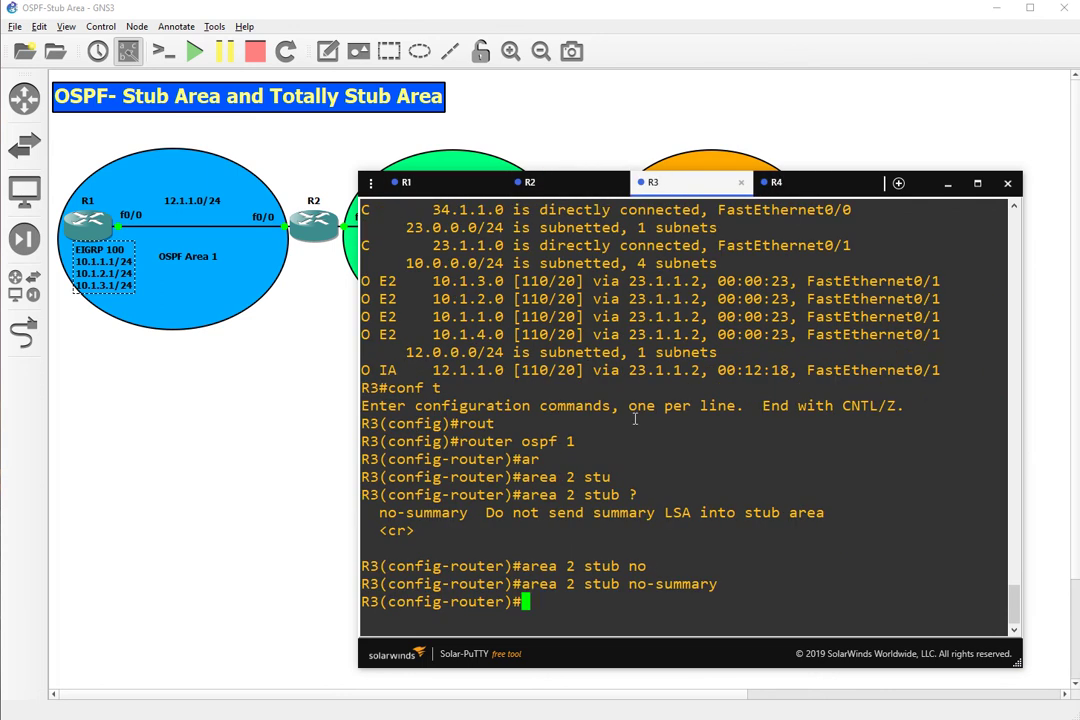
text(end)
key(Return)
text(sh ip ro)
key(Return)
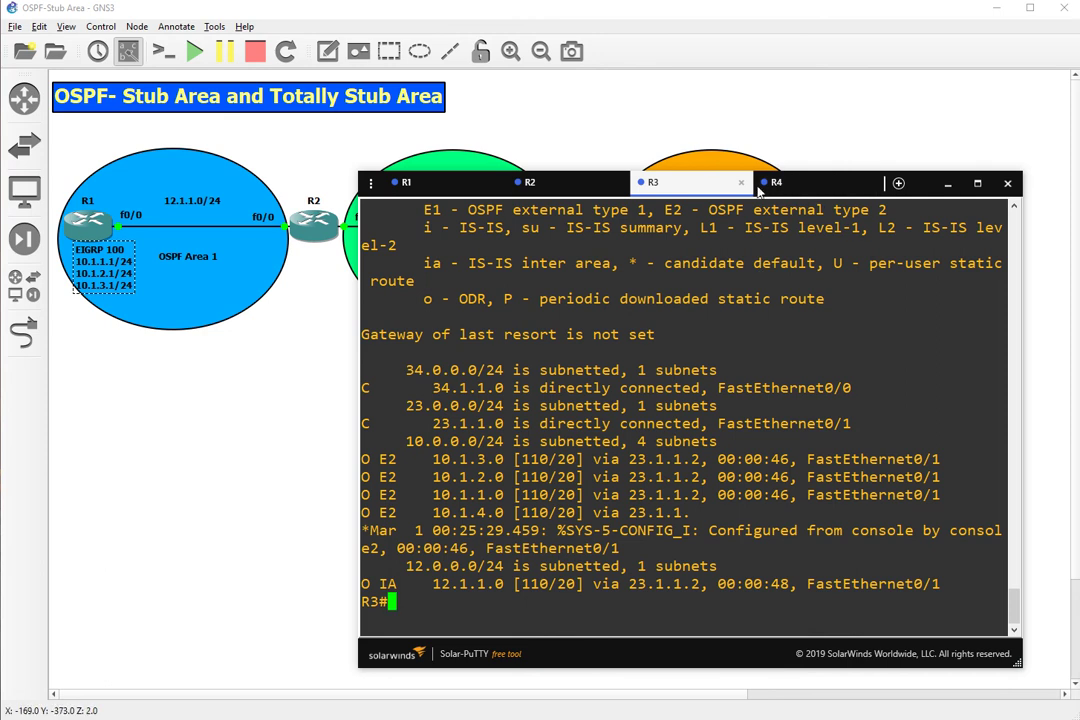
click(687, 190)
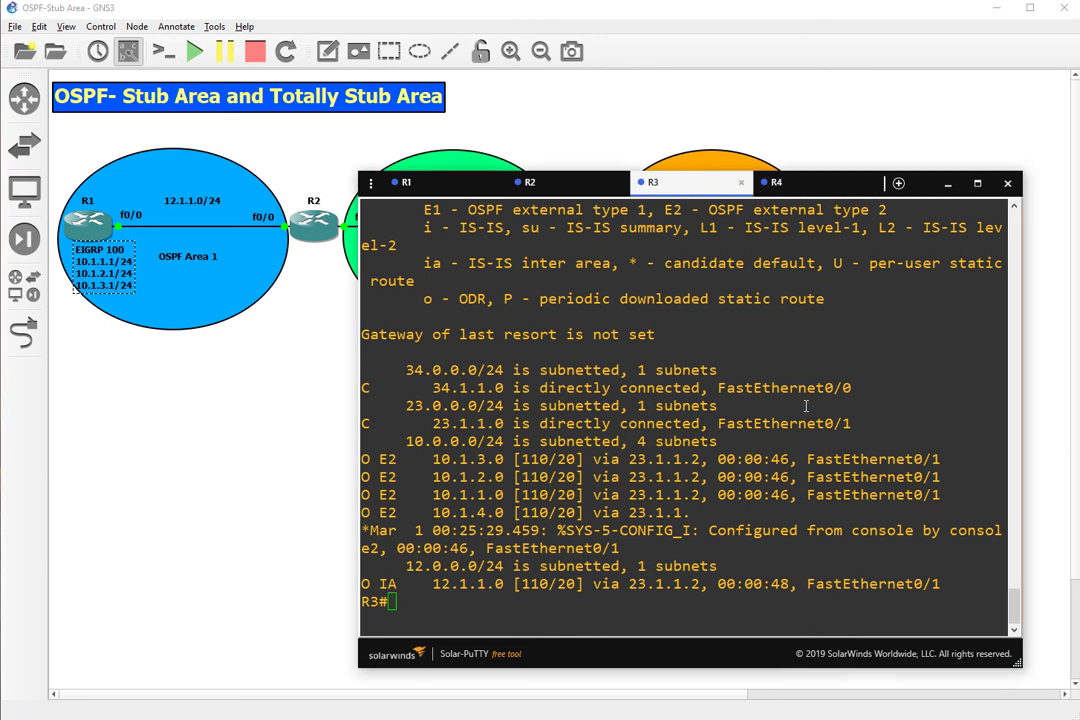
click(786, 118)
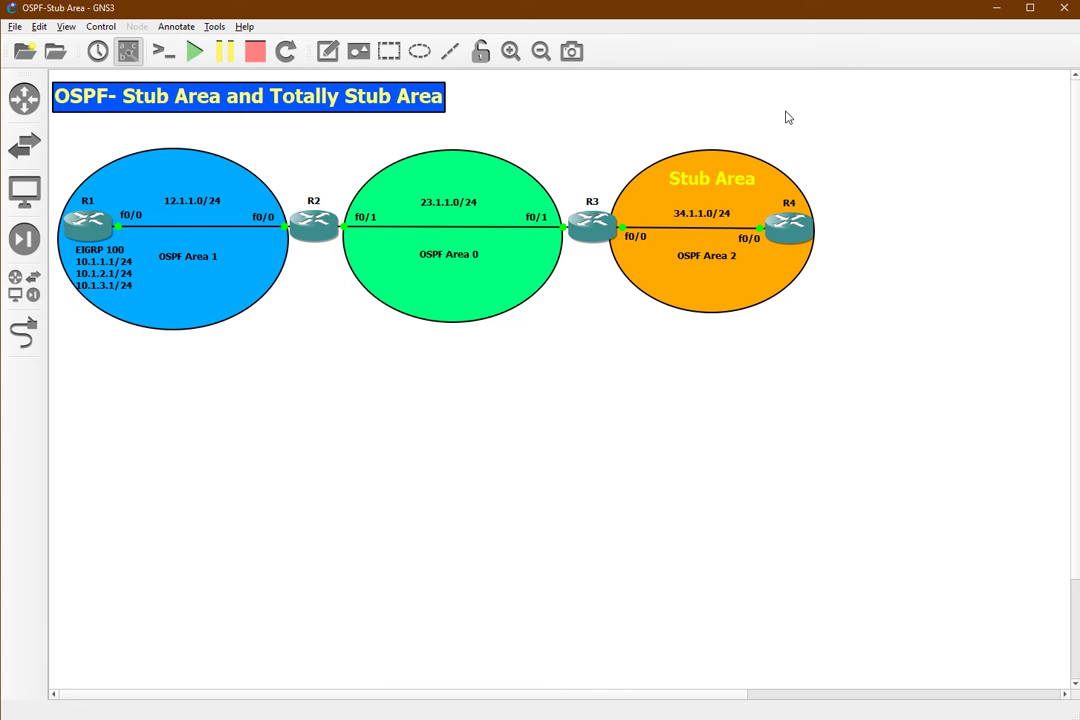